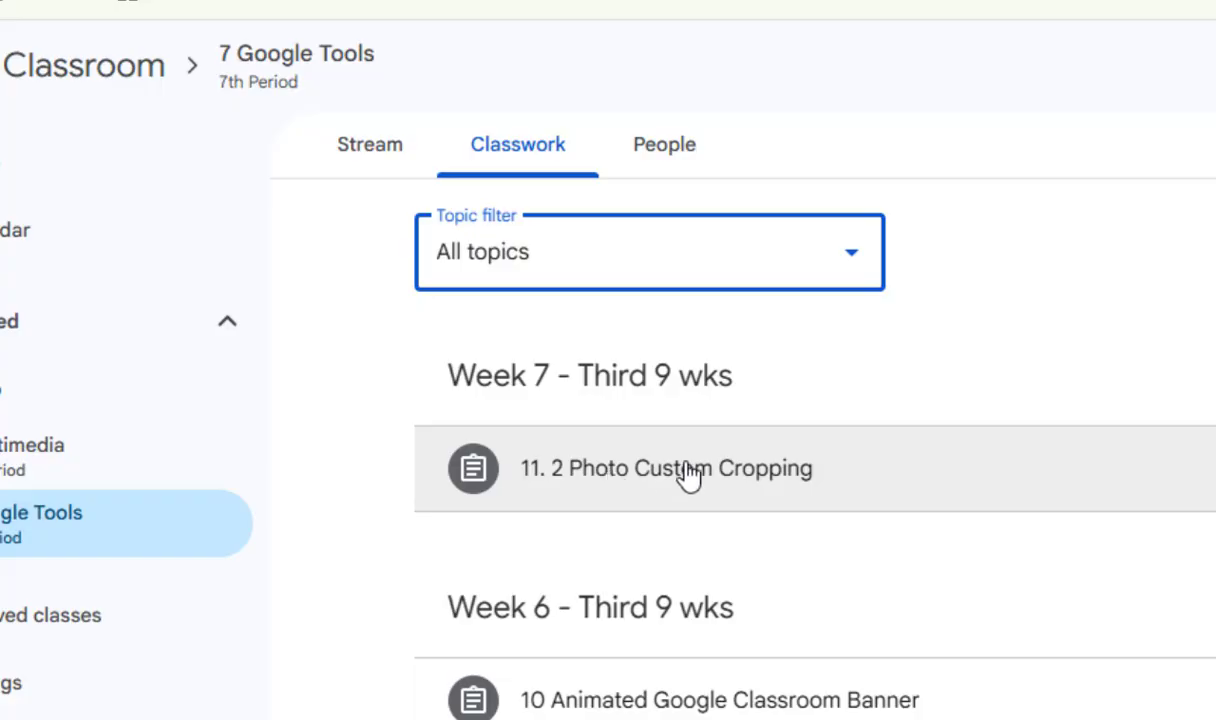
Open the "11. 2 Photo Custom Cropping" assignment and its attached "Image Formatting in Google Docs" instructions.
left_click(687, 474)
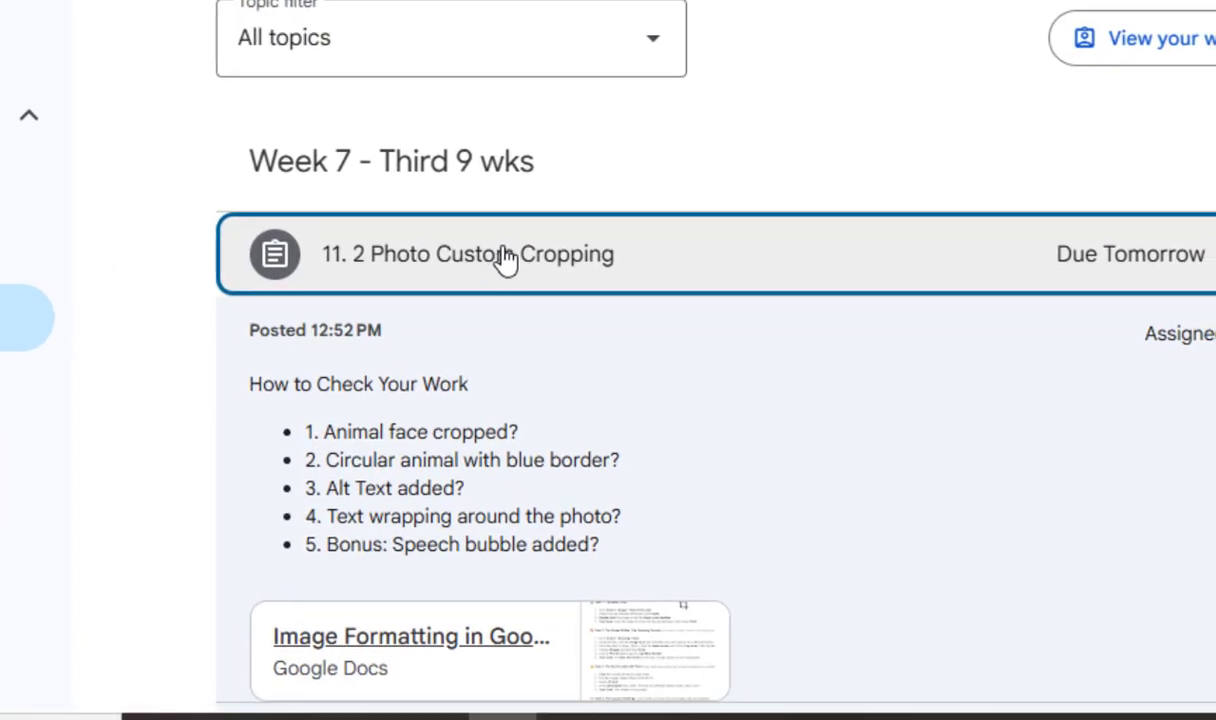
scroll(637, 409, "down", 3)
left_click(373, 469)
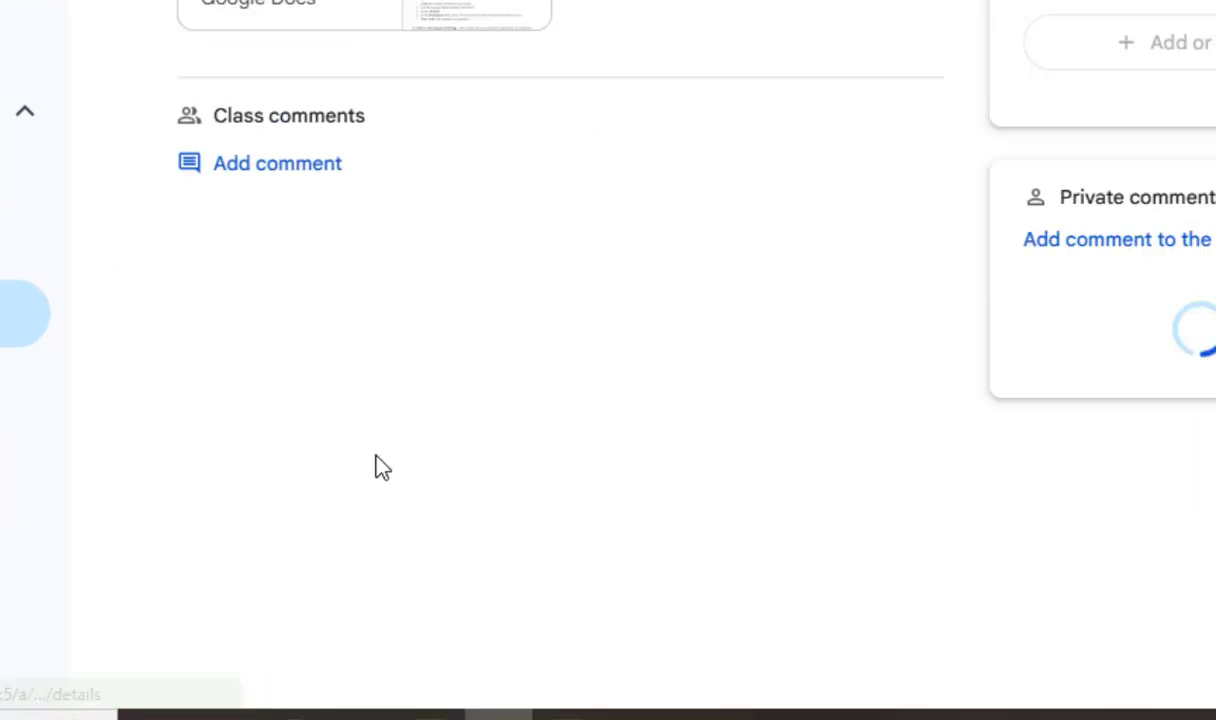
scroll(583, 361, "up", 5)
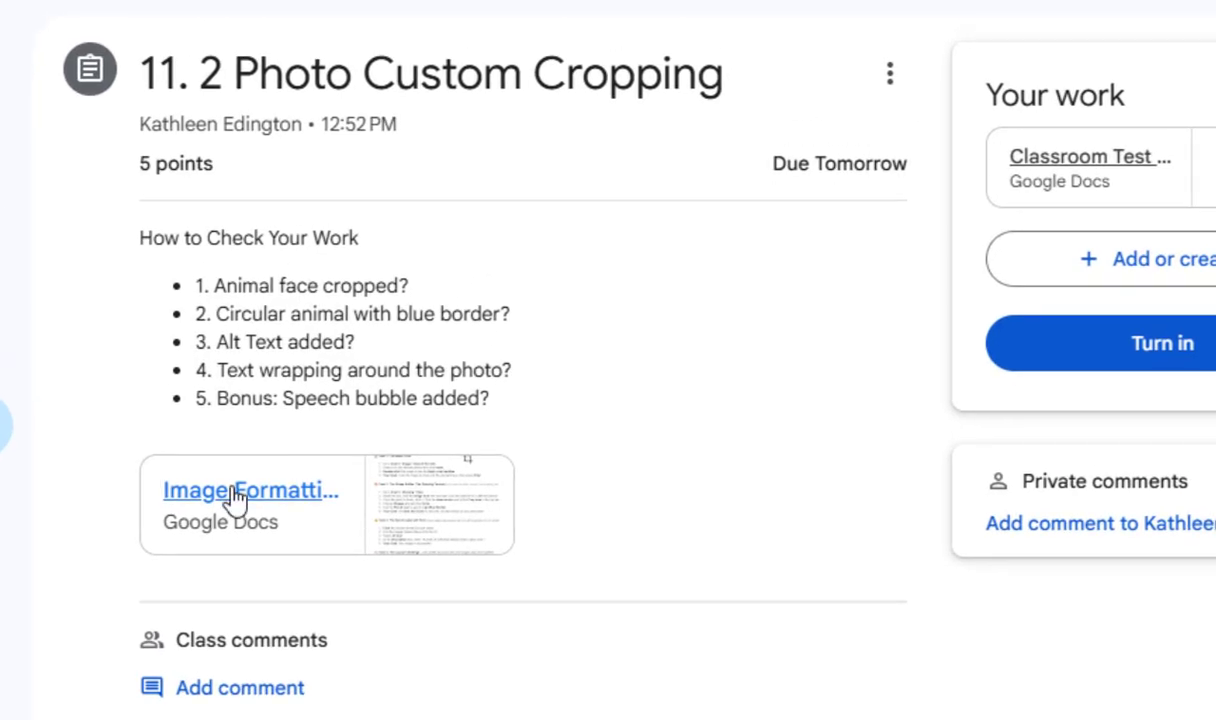
left_click(233, 495)
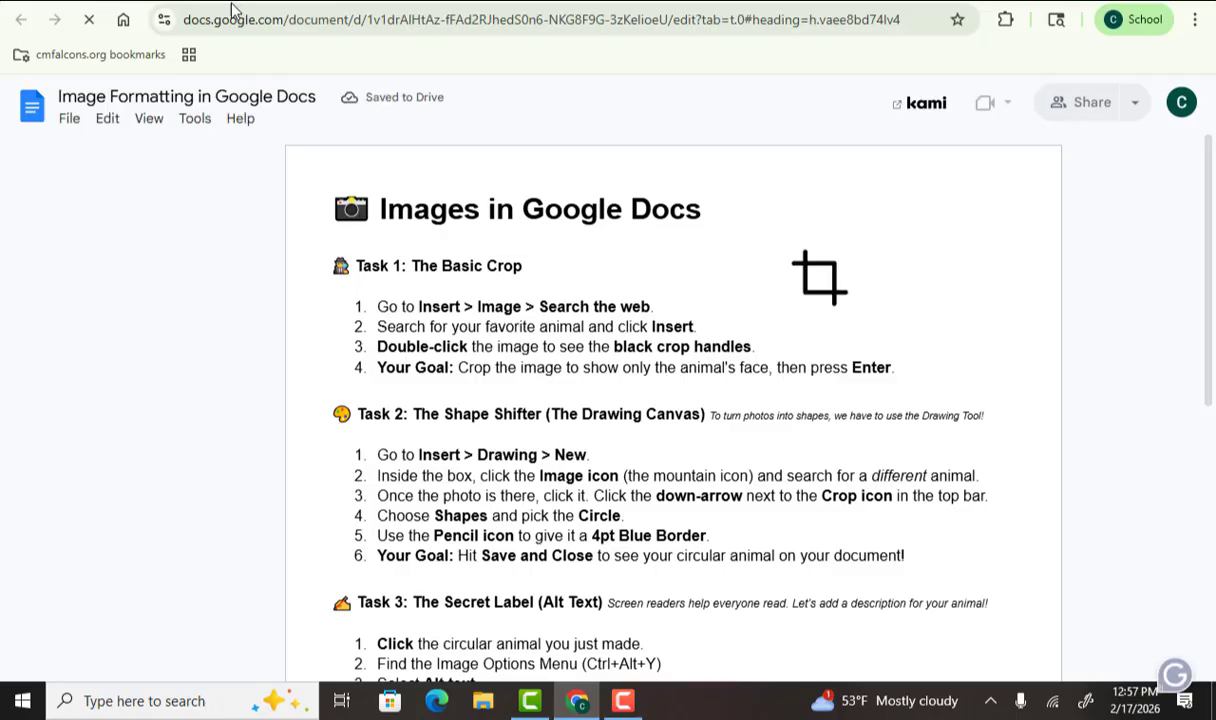
Arrange the instructions and the assignment page side by side, and open the attached student document under Your work.
left_click_drag(230, 10, 2, 145)
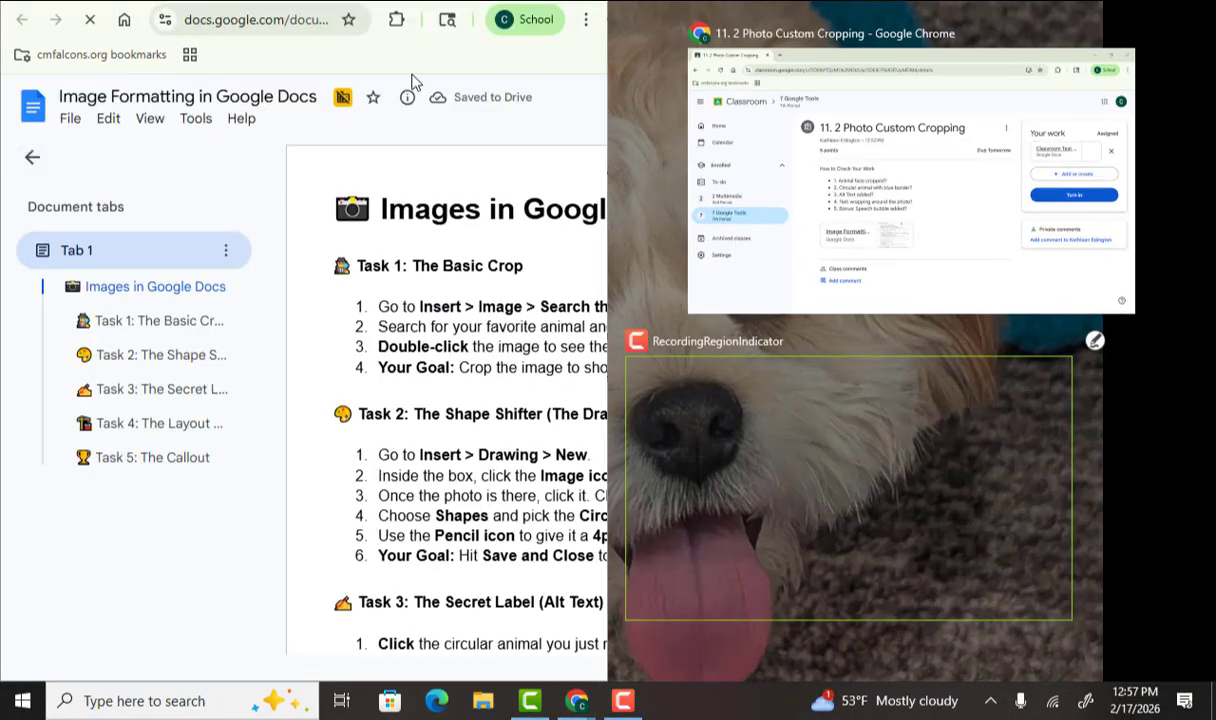
left_click(950, 263)
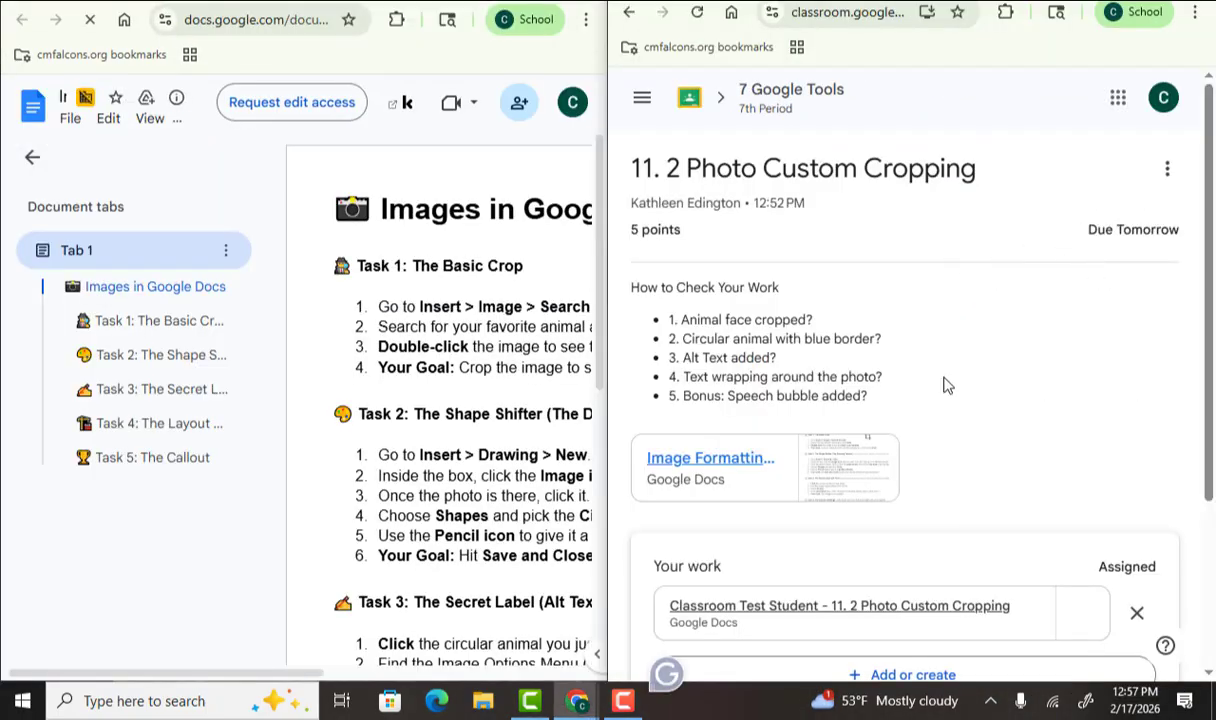
scroll(863, 399, "down", 2)
left_click(844, 424)
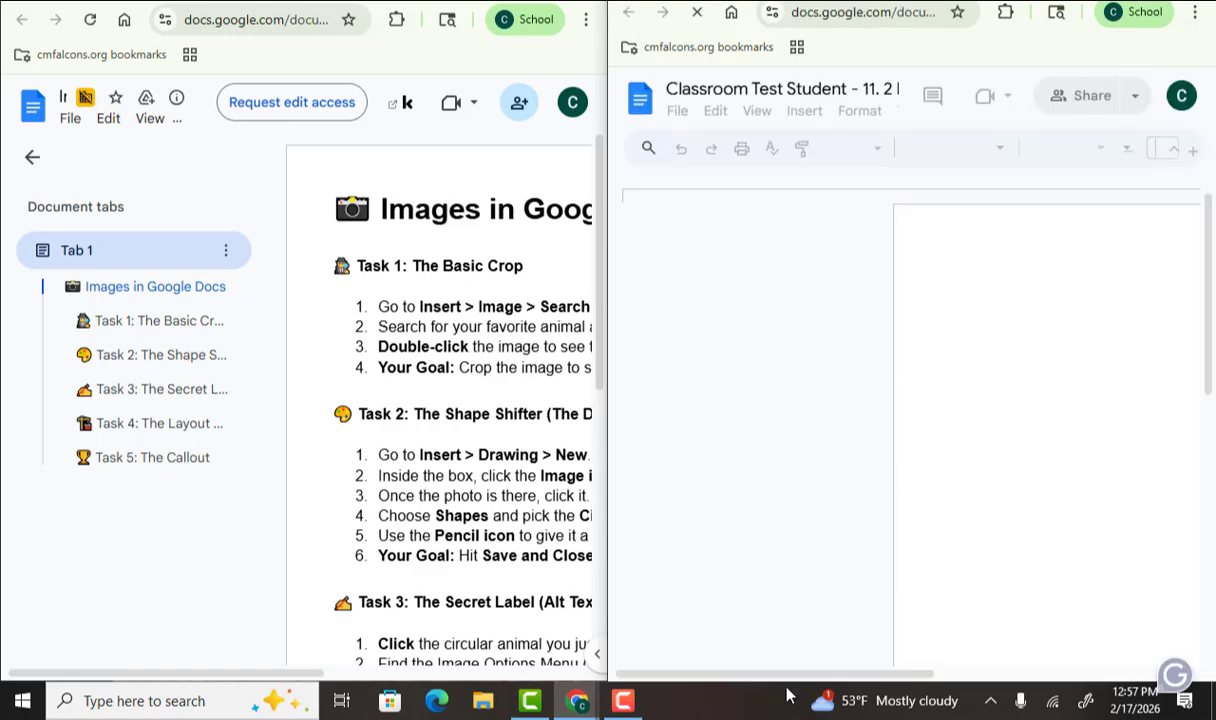
Widen the student document's window slightly beyond half the screen, with the page content of both documents in view.
left_click_drag(794, 675, 941, 671)
left_click_drag(284, 672, 434, 676)
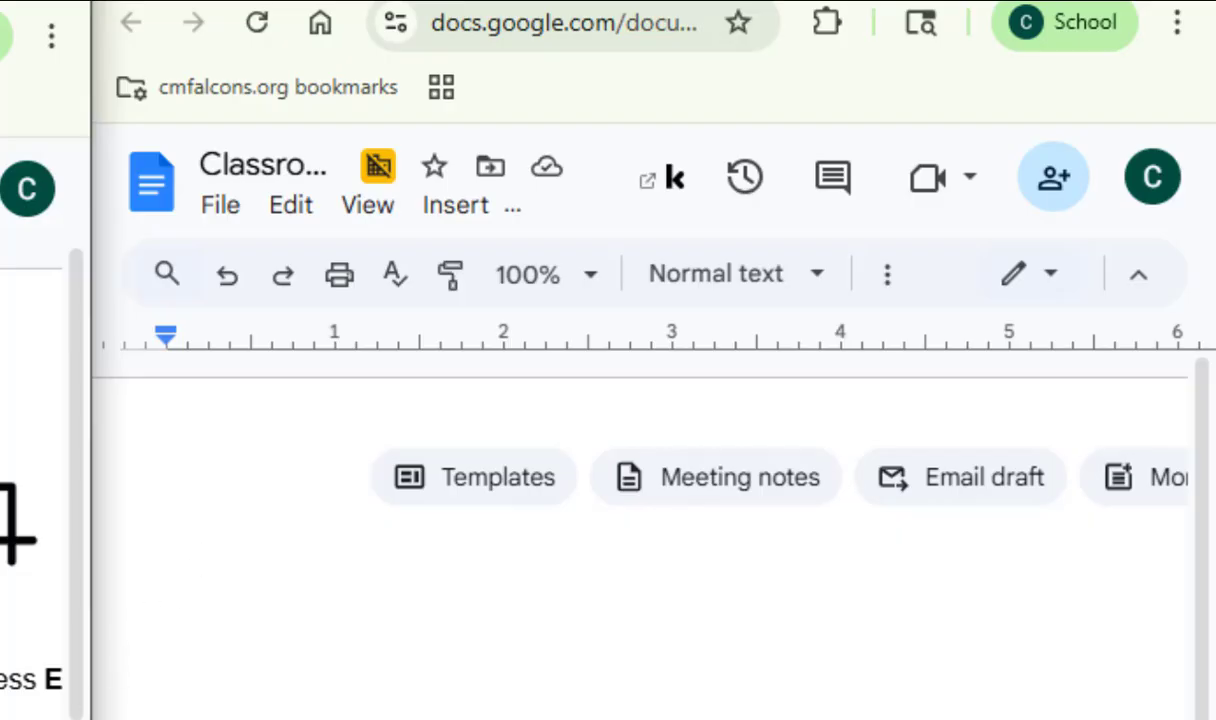
left_click_drag(91, 400, 55, 400)
left_click_drag(92, 1, 66, 14)
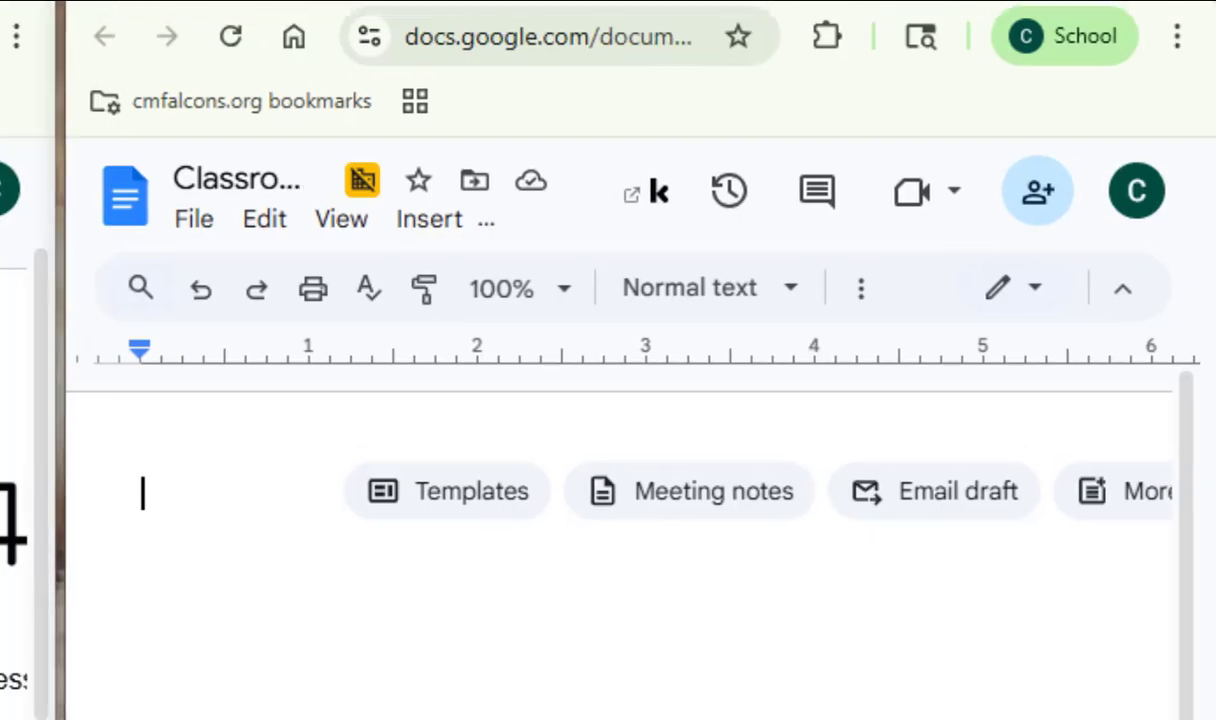
Start inserting an image from the web into the blank document and search for "giraffe".
left_click(478, 228)
mouse_move(489, 290)
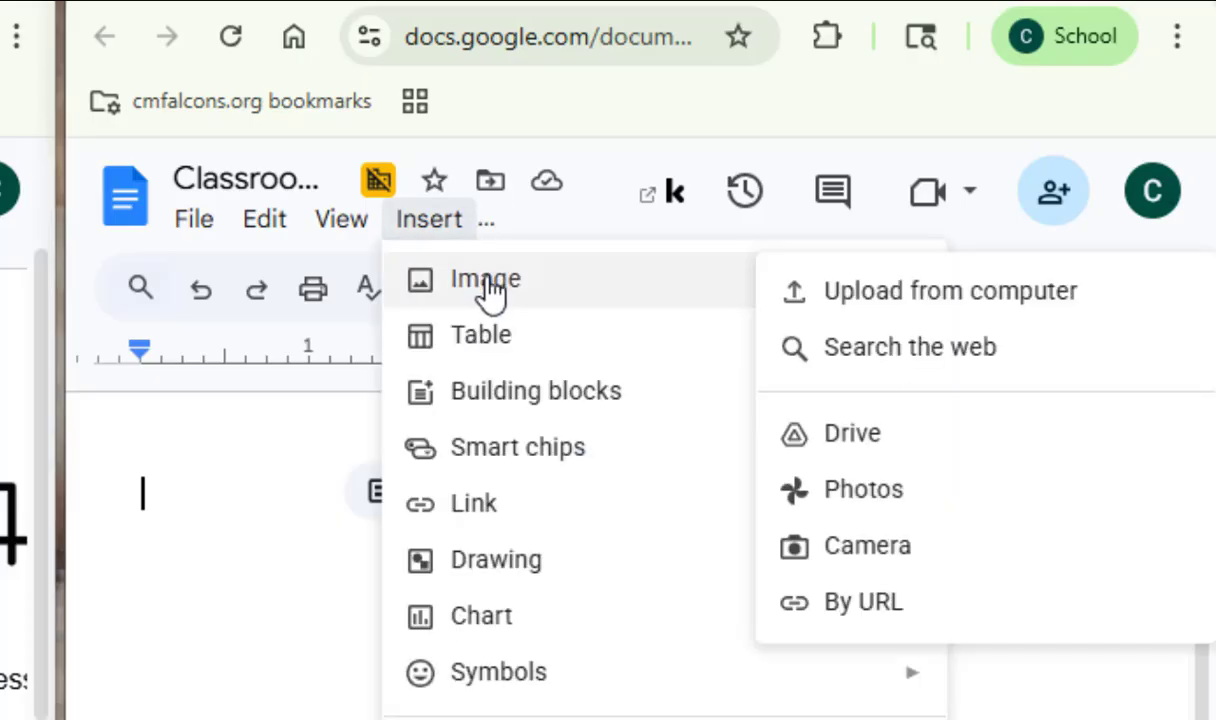
left_click(786, 359)
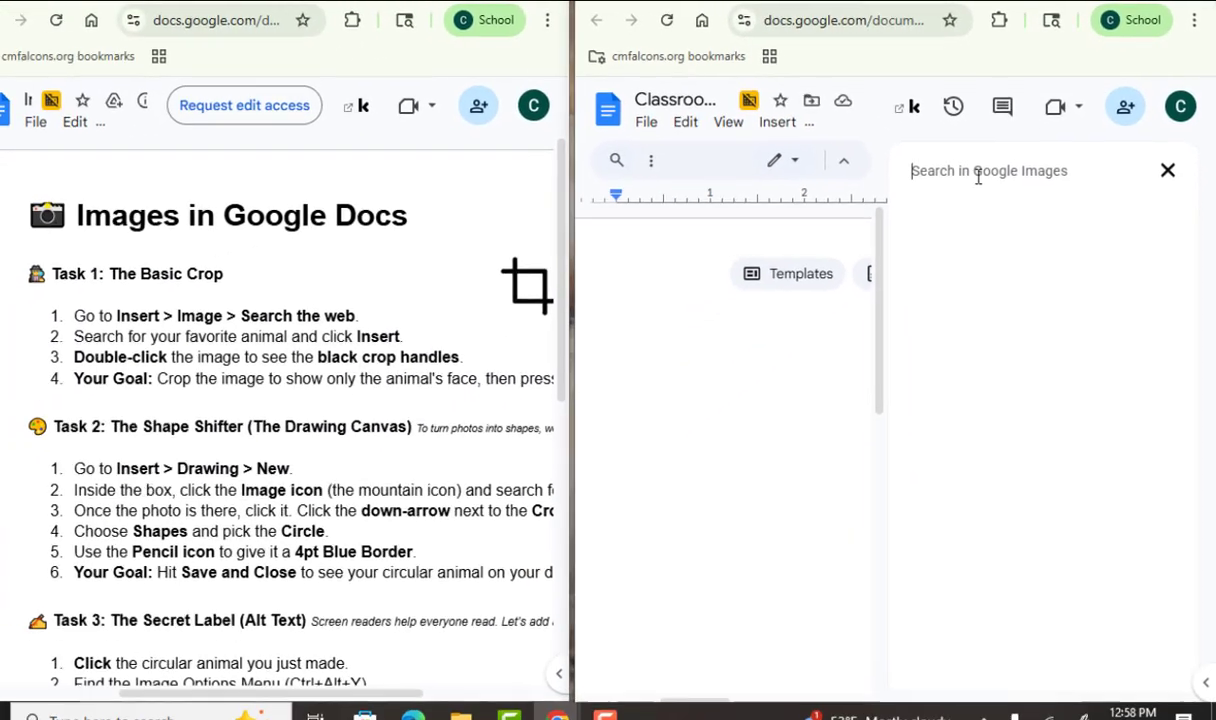
type("gir")
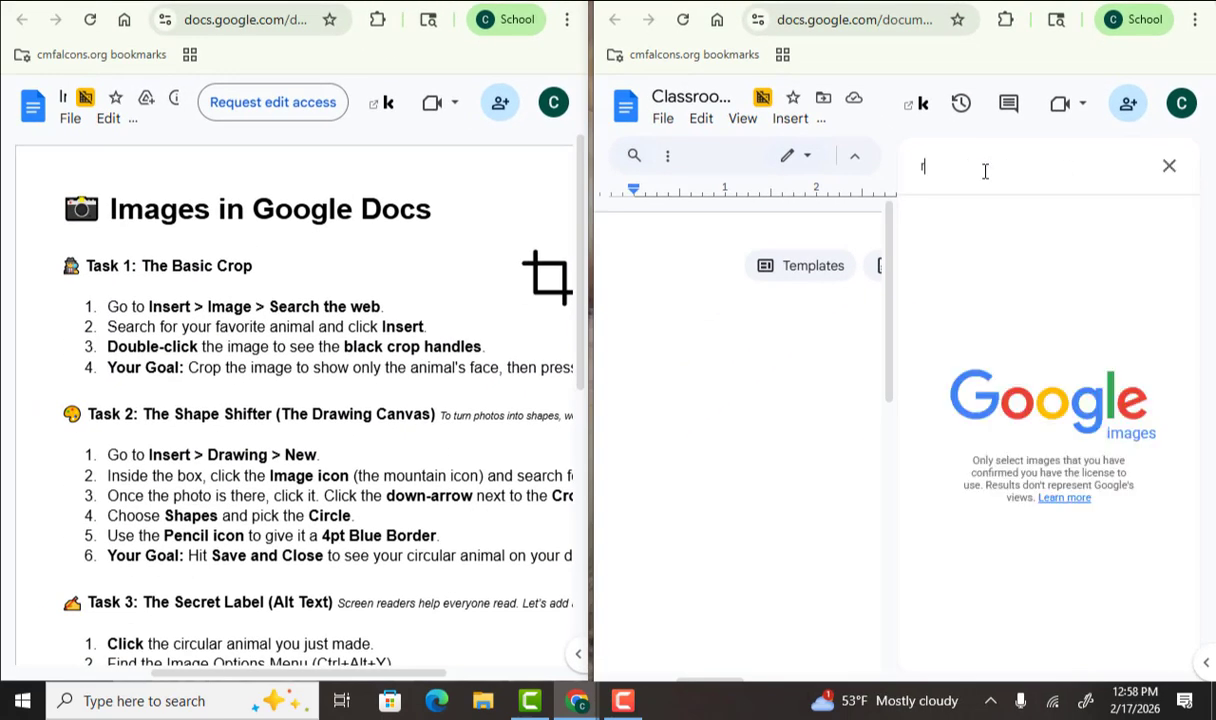
type("a")
key("BackSpace")
key("BackSpace")
type("giraffe")
key("Return")
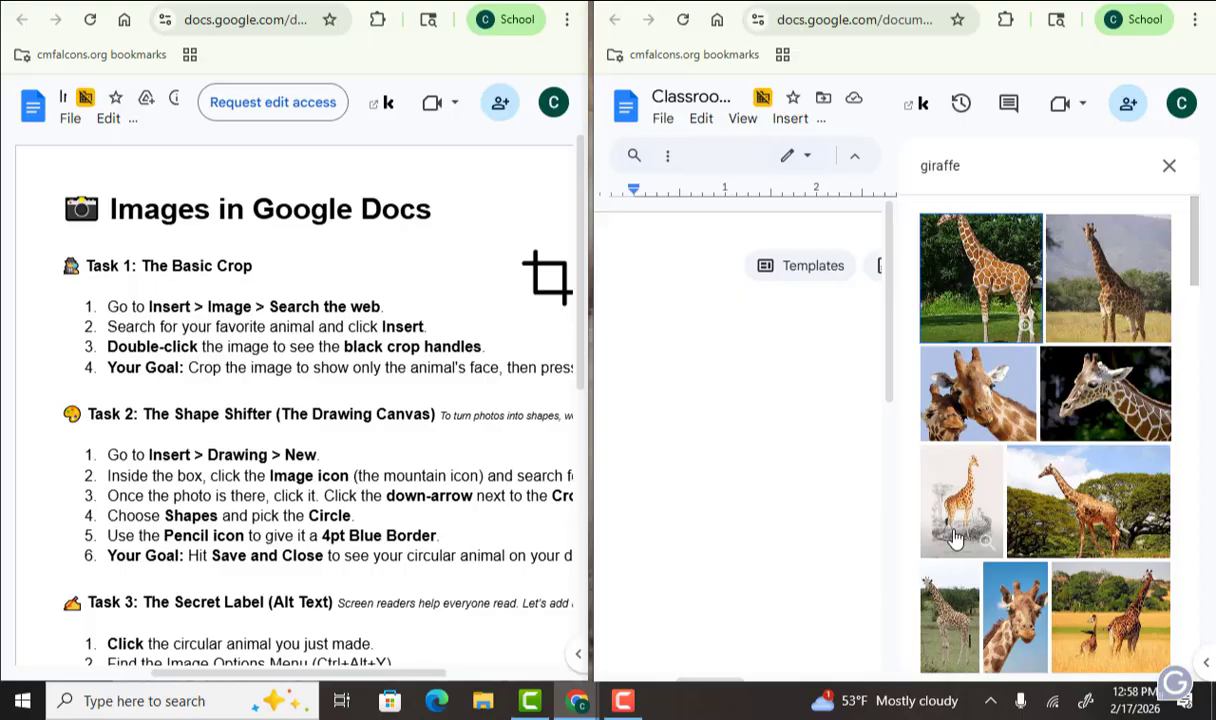
Insert the upright close-up photo of a giraffe's head and neck against a blue sky.
scroll(955, 538, "down", 1)
scroll(955, 538, "down", 1)
left_click(1015, 525)
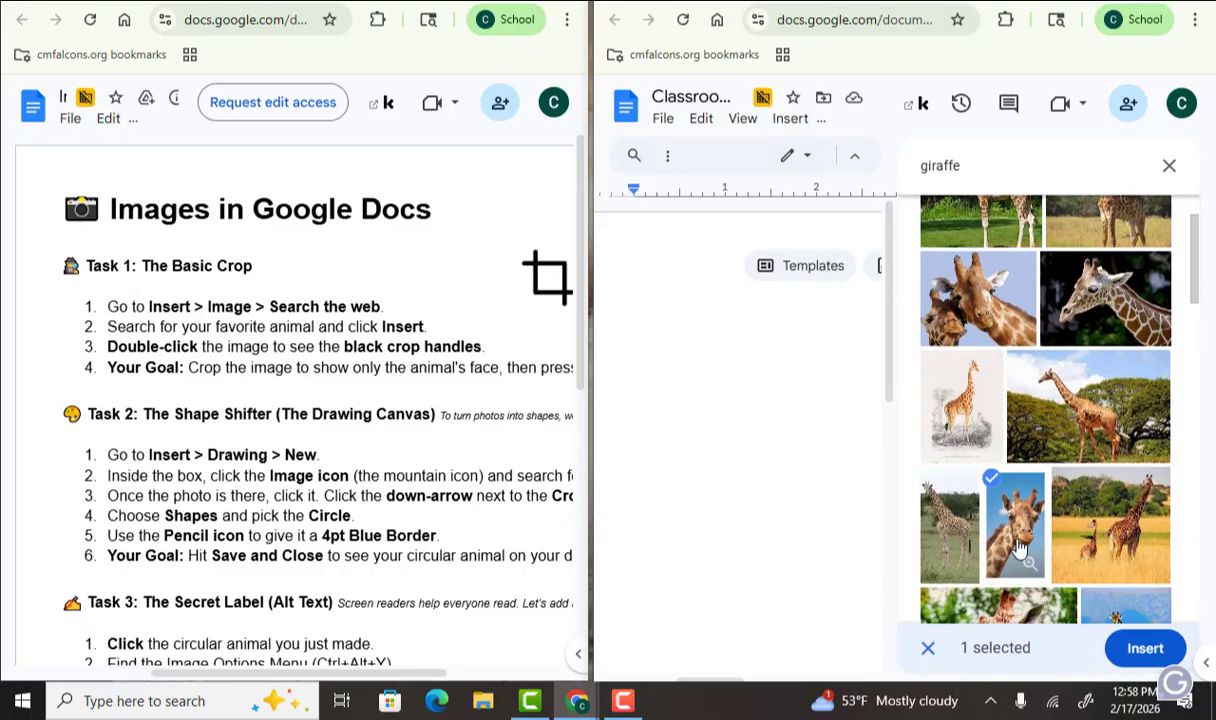
left_click(1143, 648)
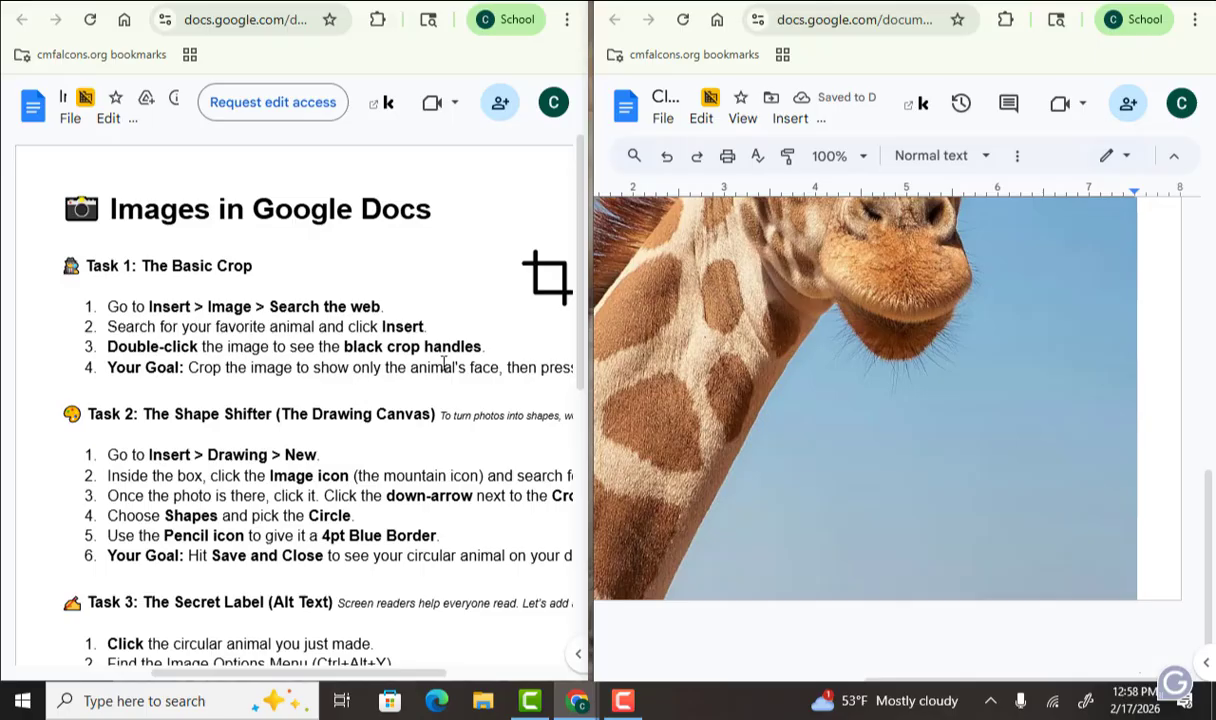
Crop the giraffe photo at its bottom, right and top edges to frame the animal's face.
left_click(870, 390)
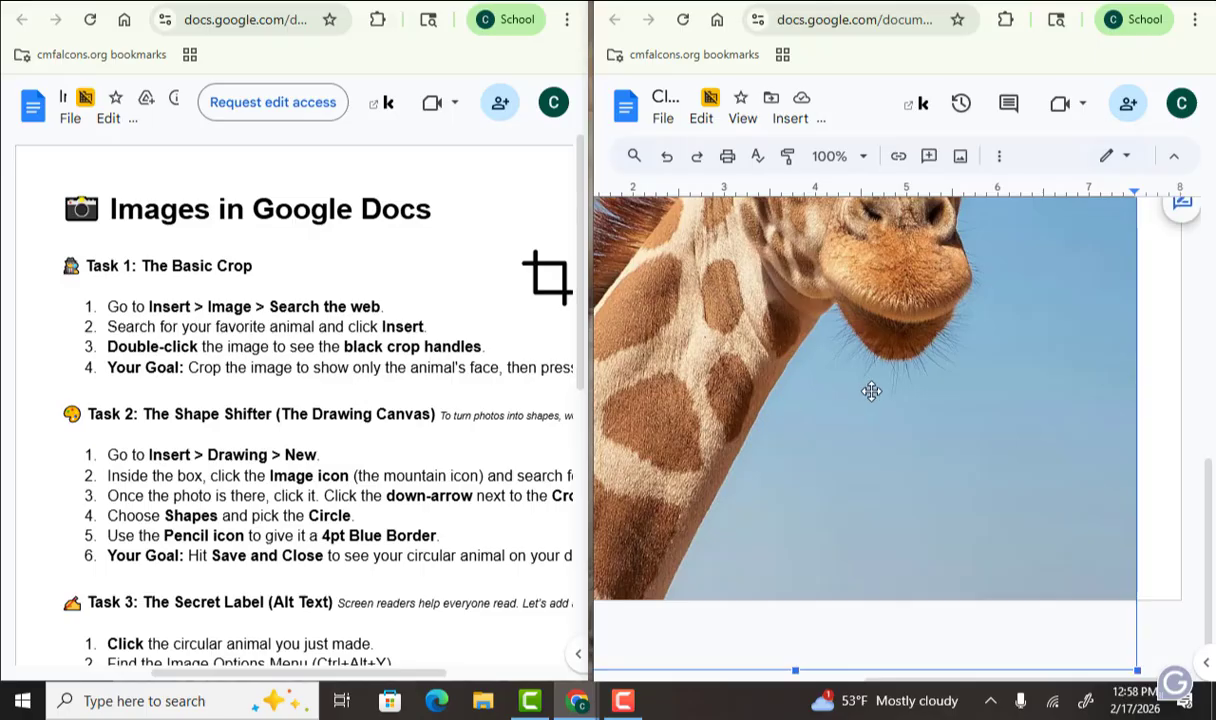
double_click(872, 391)
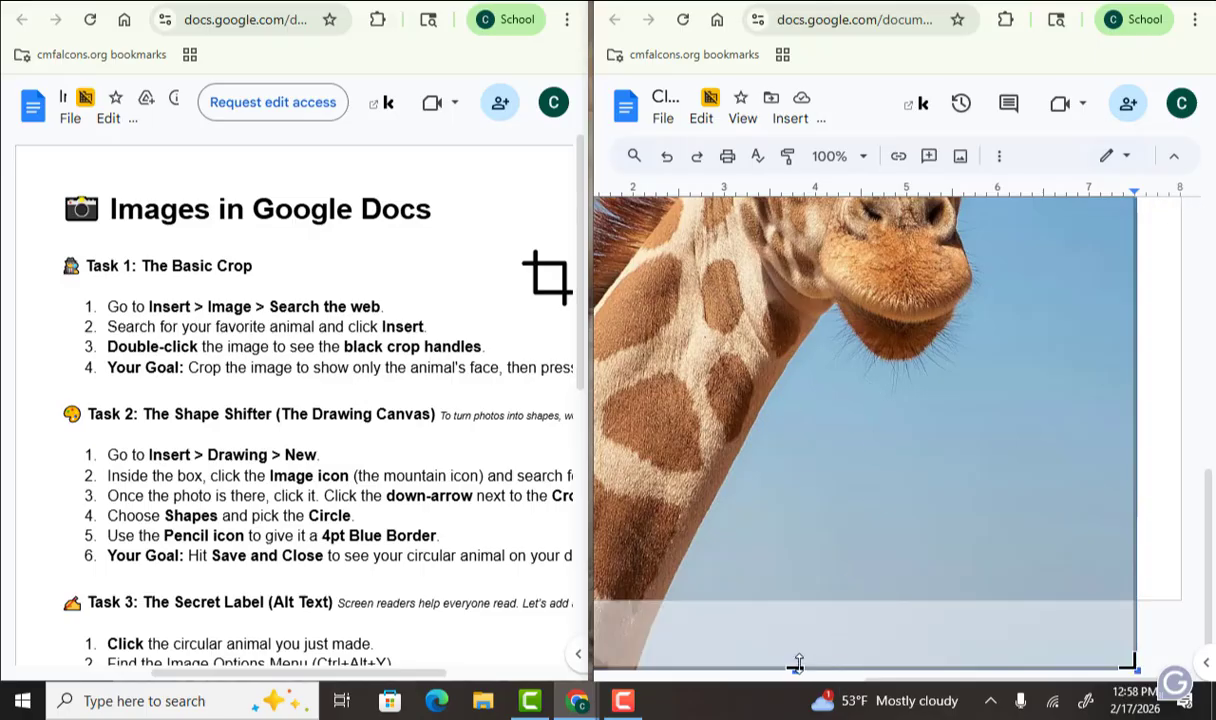
left_click_drag(797, 663, 842, 388)
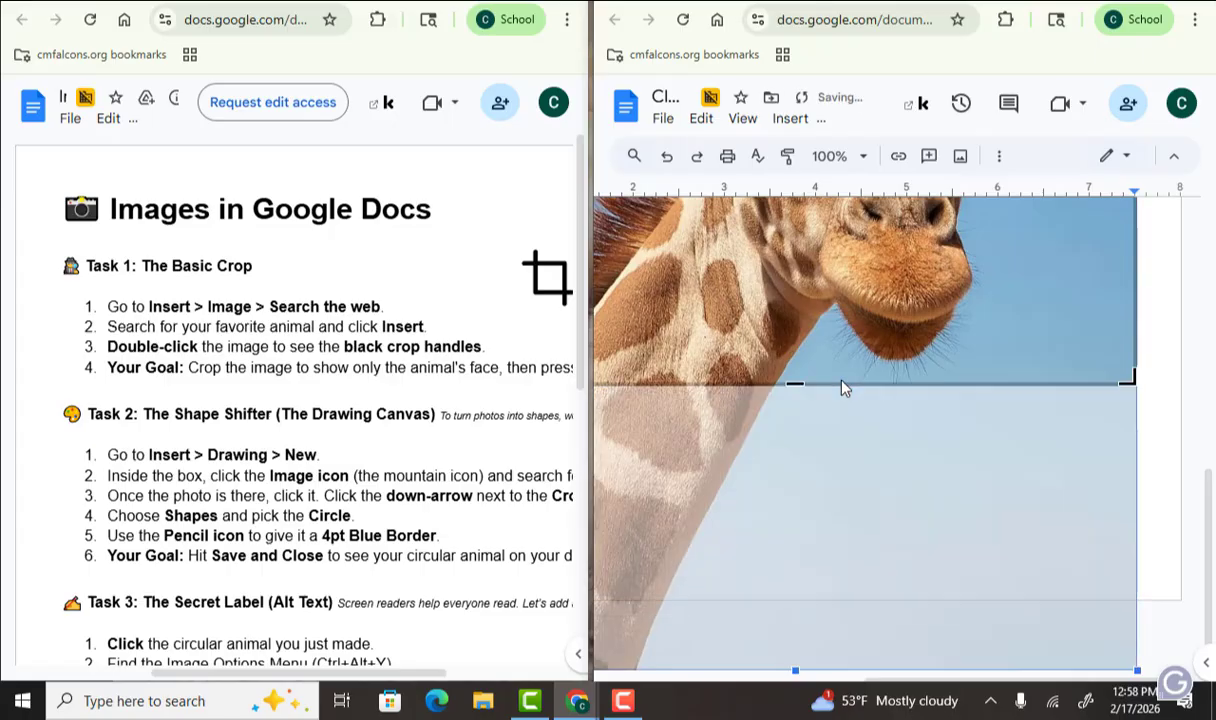
scroll(977, 448, "up", 3)
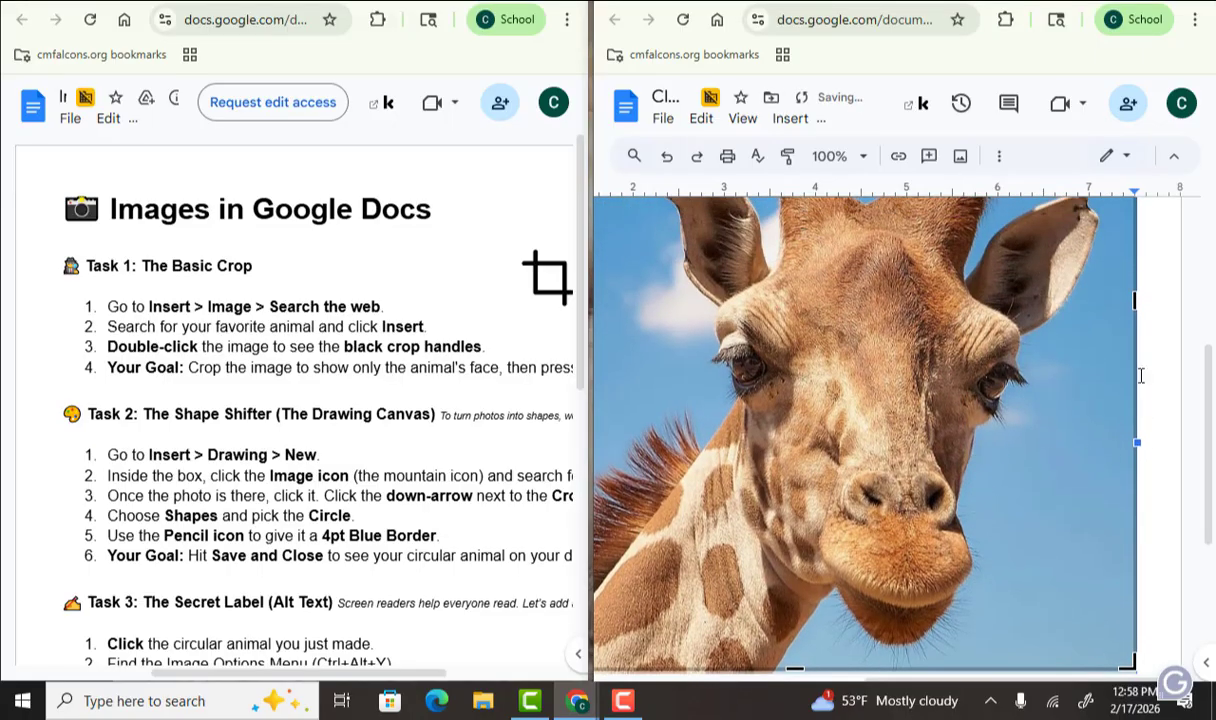
left_click_drag(1133, 298, 1106, 300)
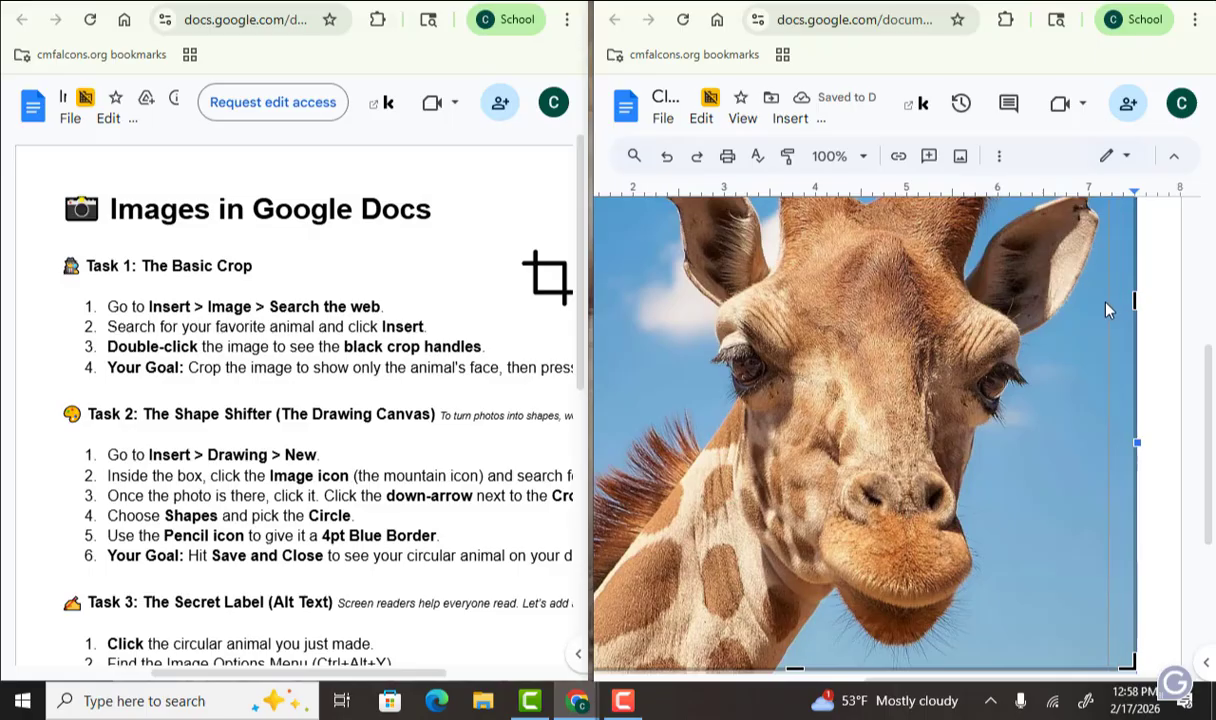
scroll(893, 388, "up", 3)
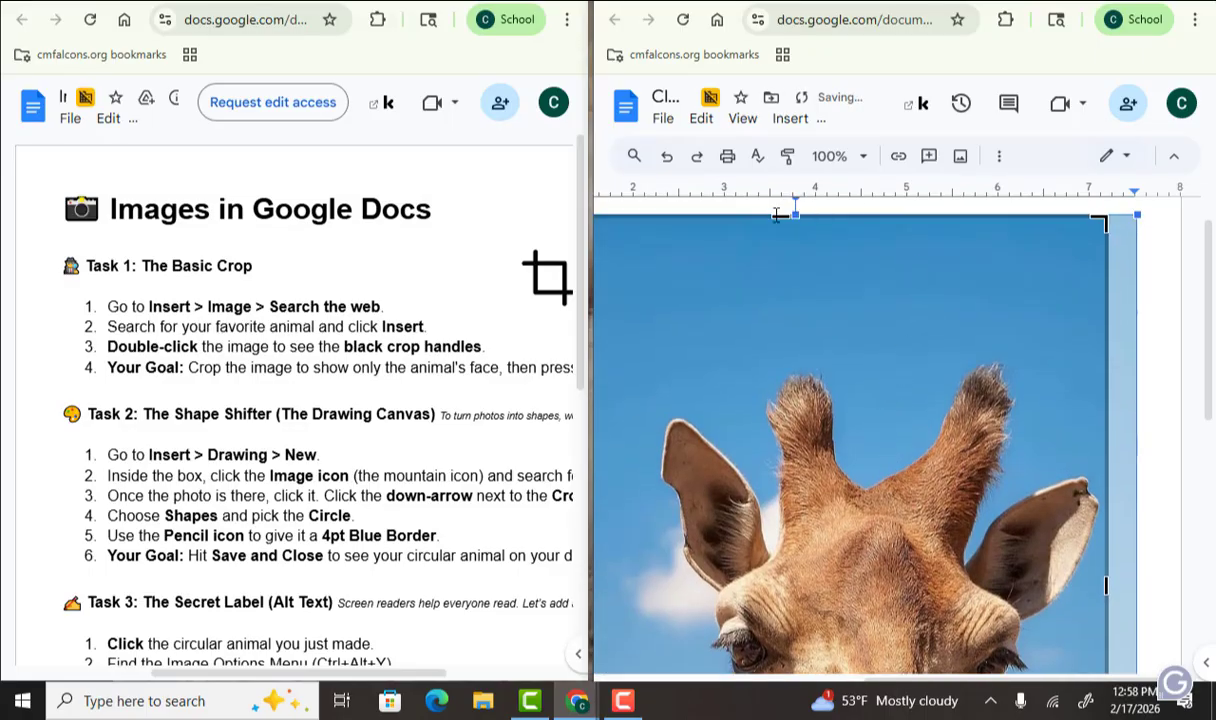
left_click_drag(778, 214, 793, 346)
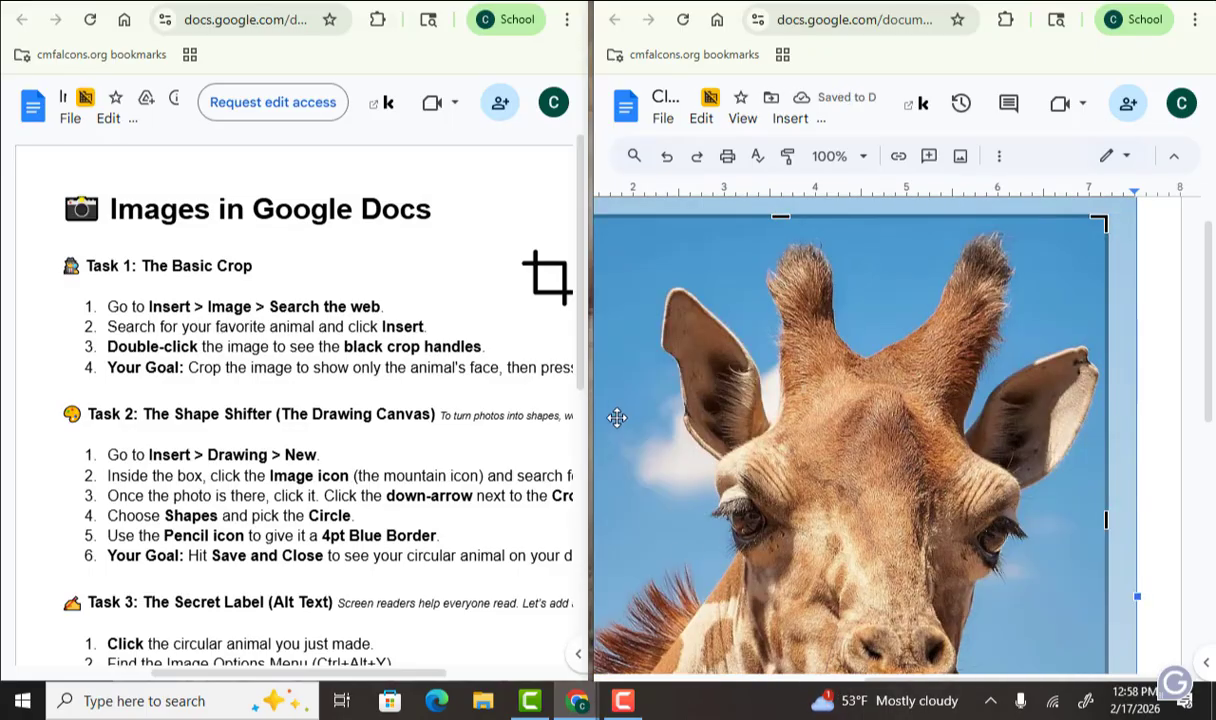
scroll(1190, 500, "down", 3)
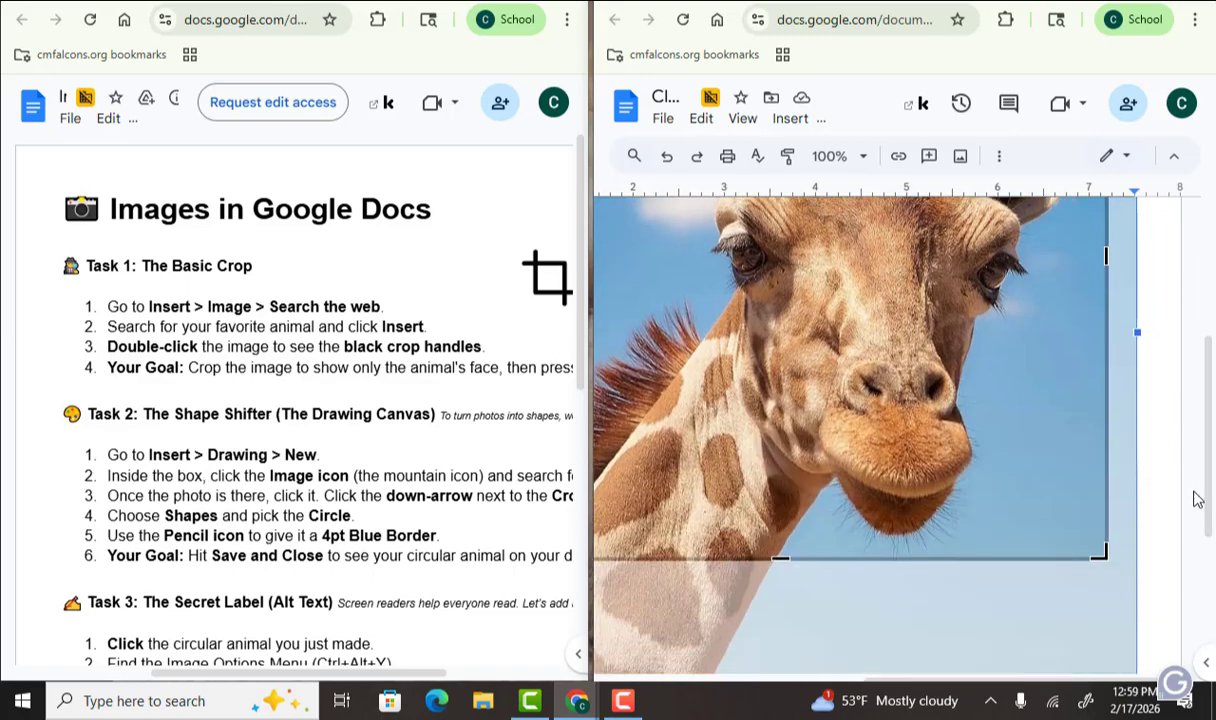
key("Return")
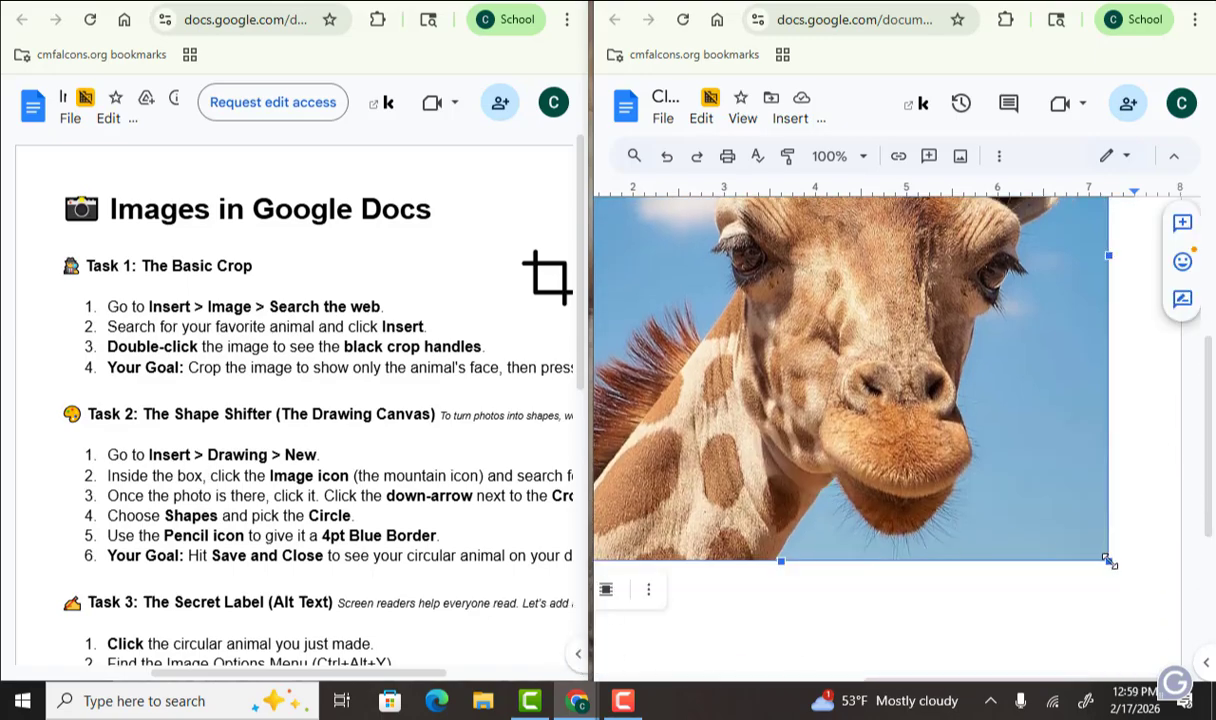
Scale the cropped giraffe photo down proportionally to about 3.7 inches wide.
left_click_drag(1109, 561, 797, 269)
scroll(814, 502, "up", 3)
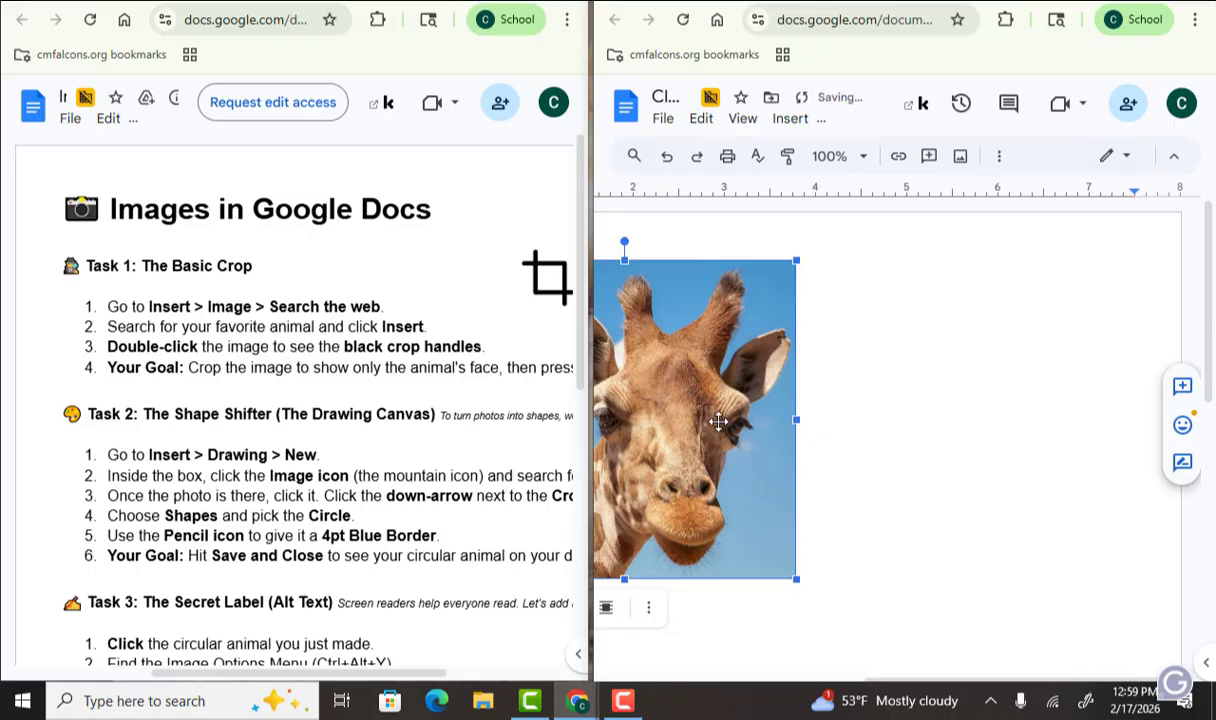
scroll(730, 408, "left", 2)
Crop the giraffe photo's left side closer to the face, to about 2.9 inches wide, and deselect it.
double_click(826, 425)
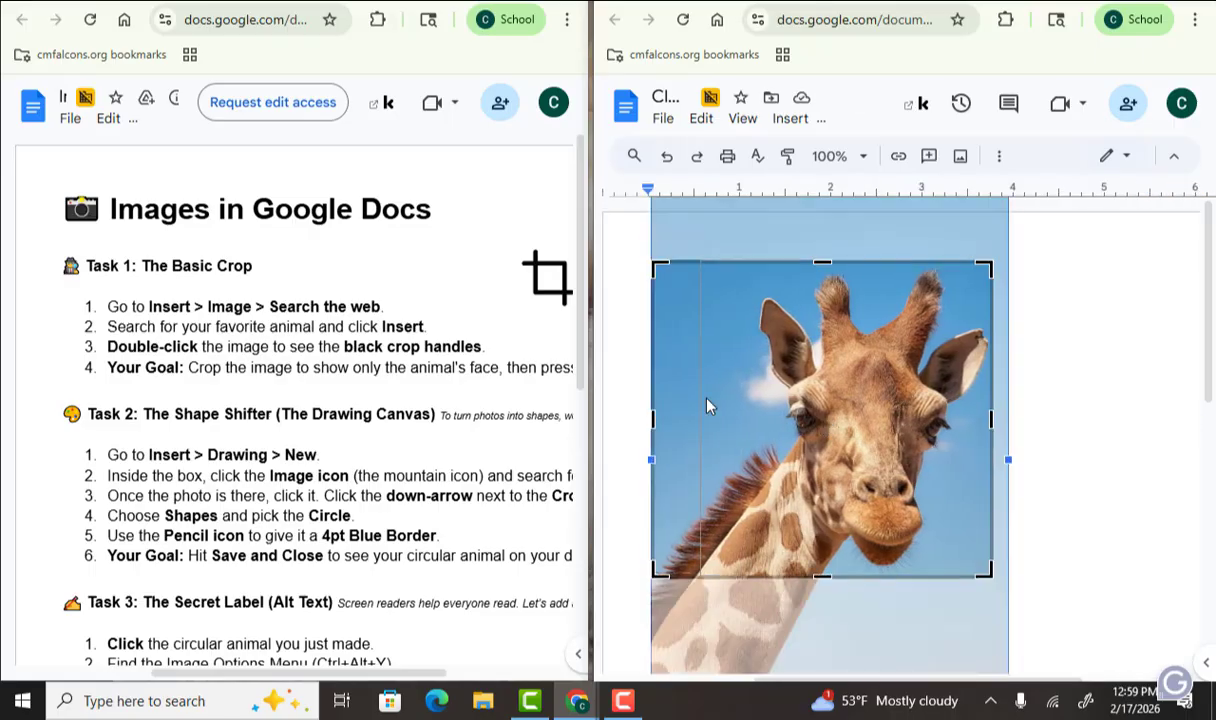
left_click_drag(706, 405, 736, 403)
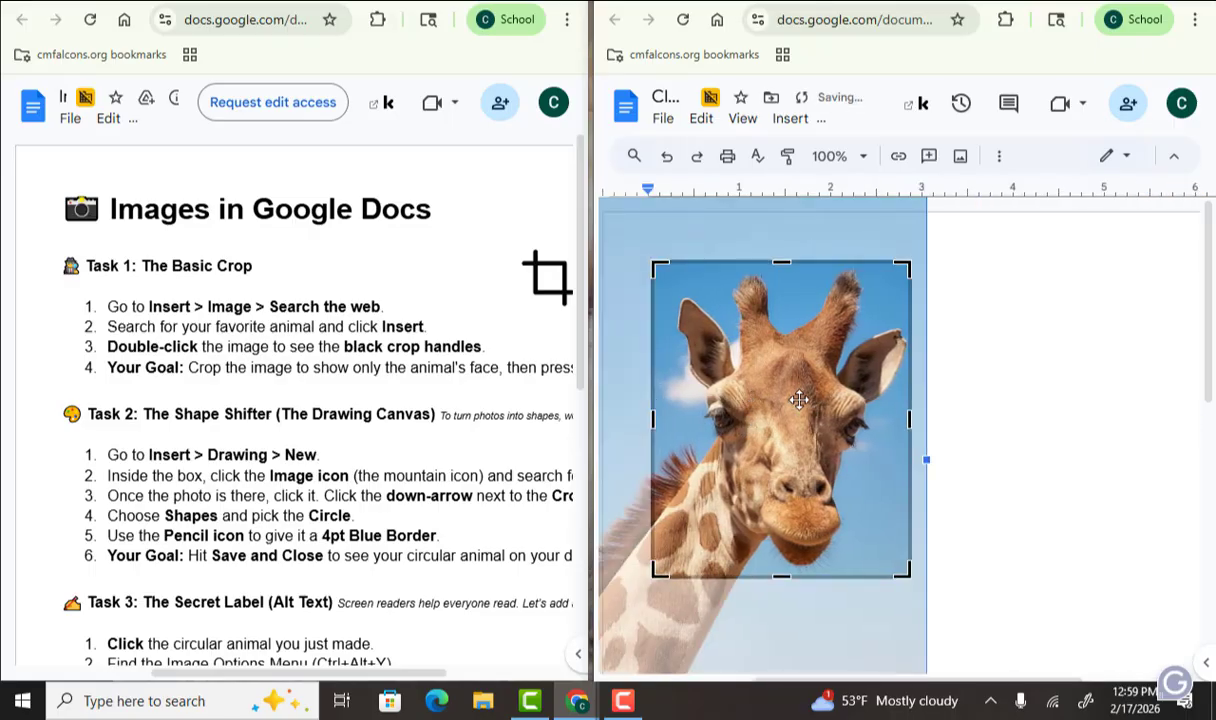
key("Return")
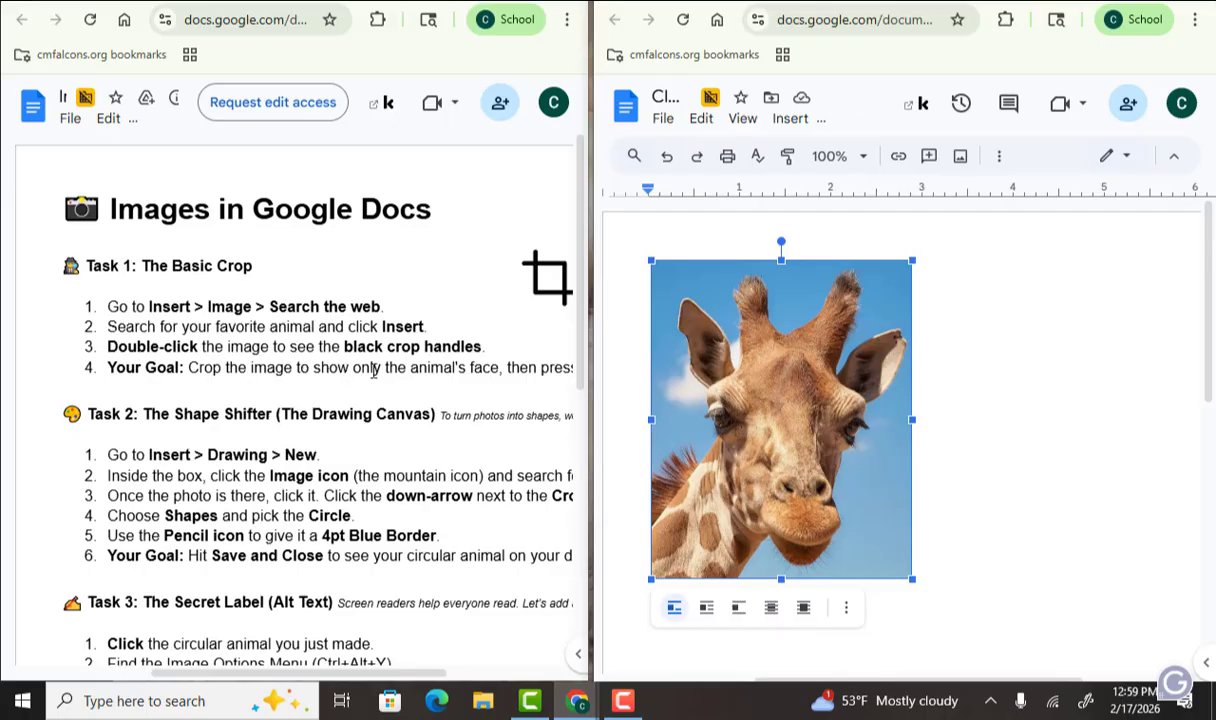
left_click(1008, 487)
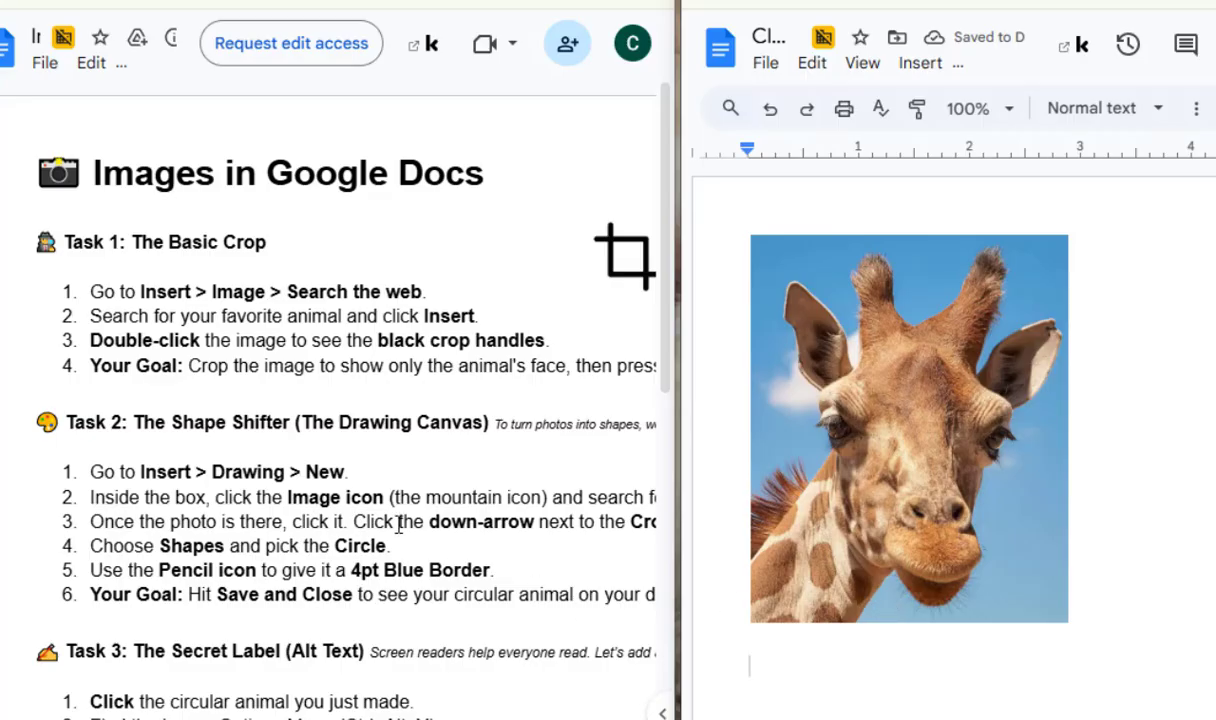
Check the Task 2 instructions and start a new drawing below the giraffe photo.
scroll(398, 524, "down", 3)
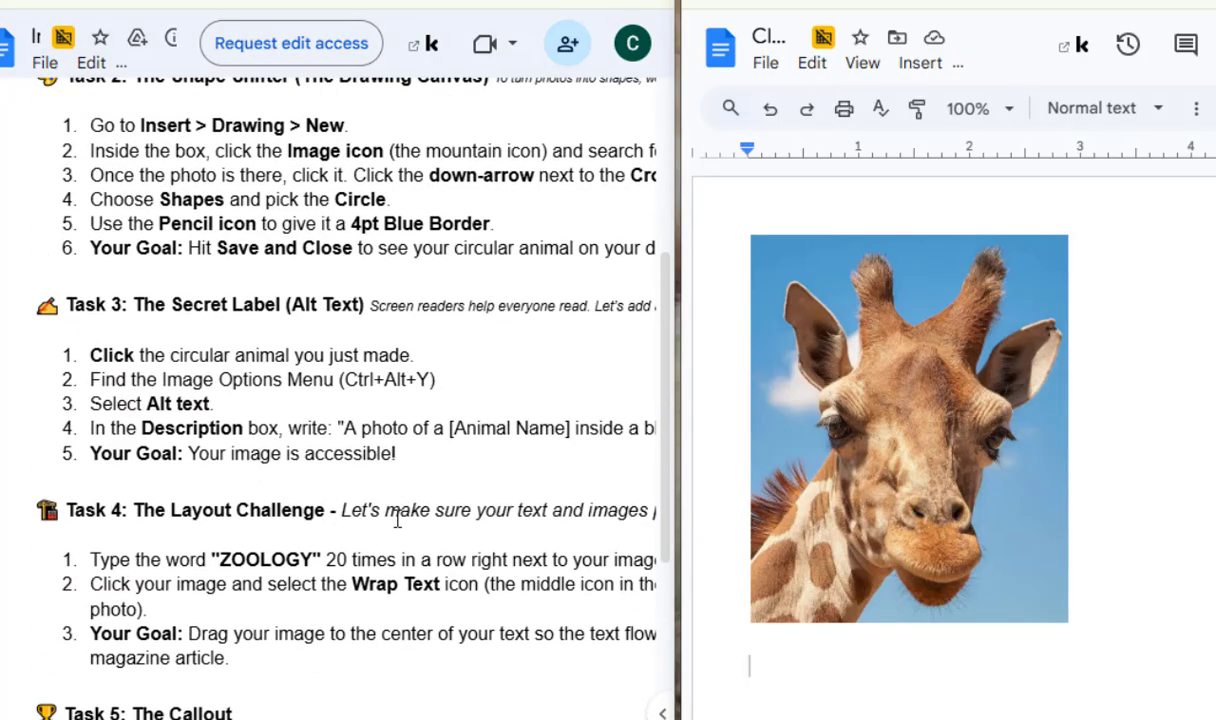
scroll(398, 521, "up", 2)
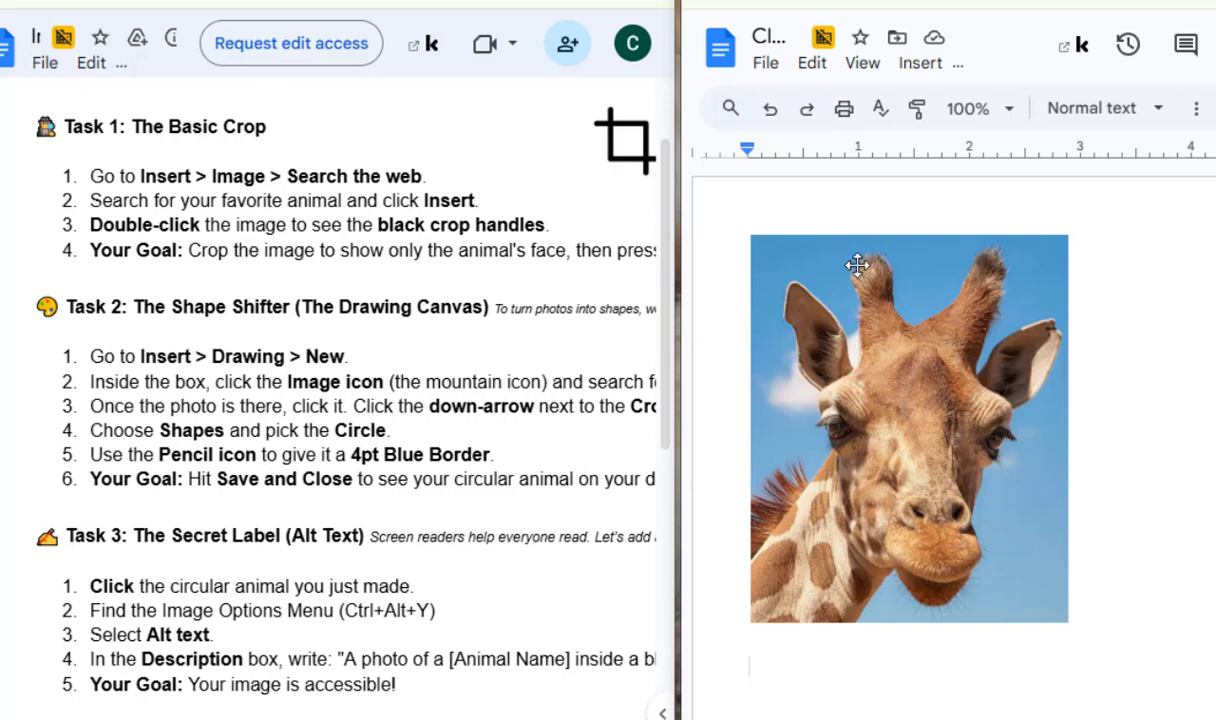
left_click(918, 68)
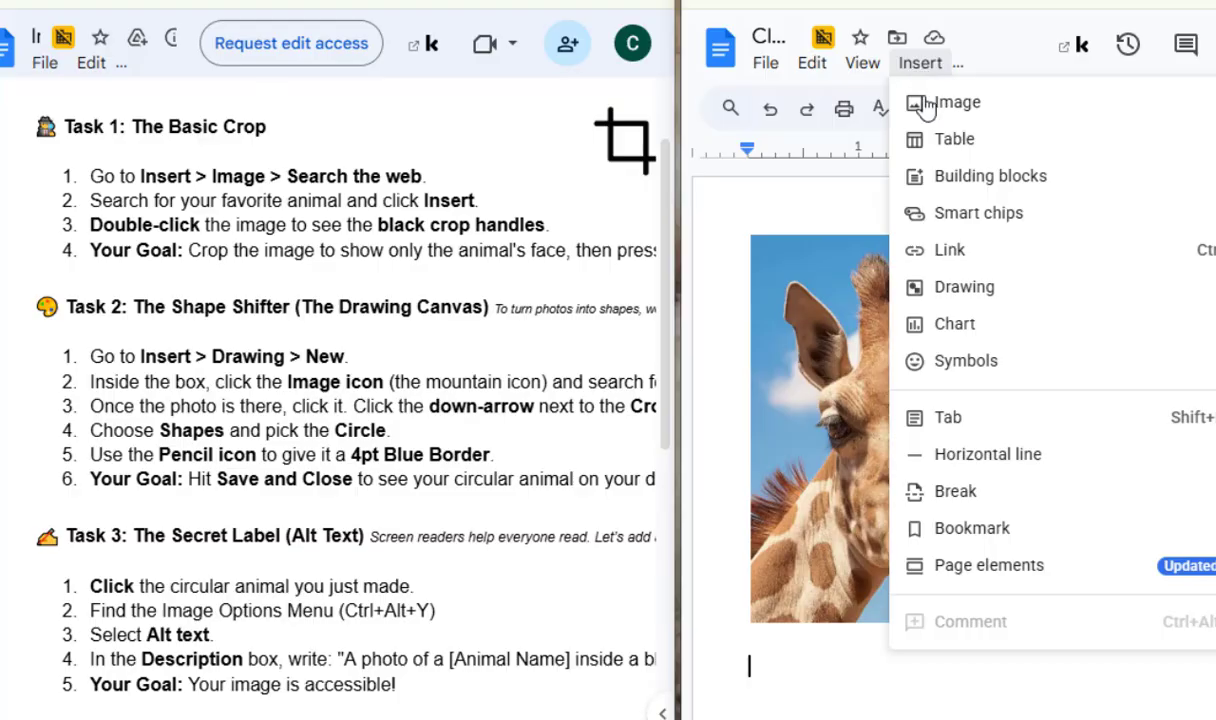
mouse_move(962, 292)
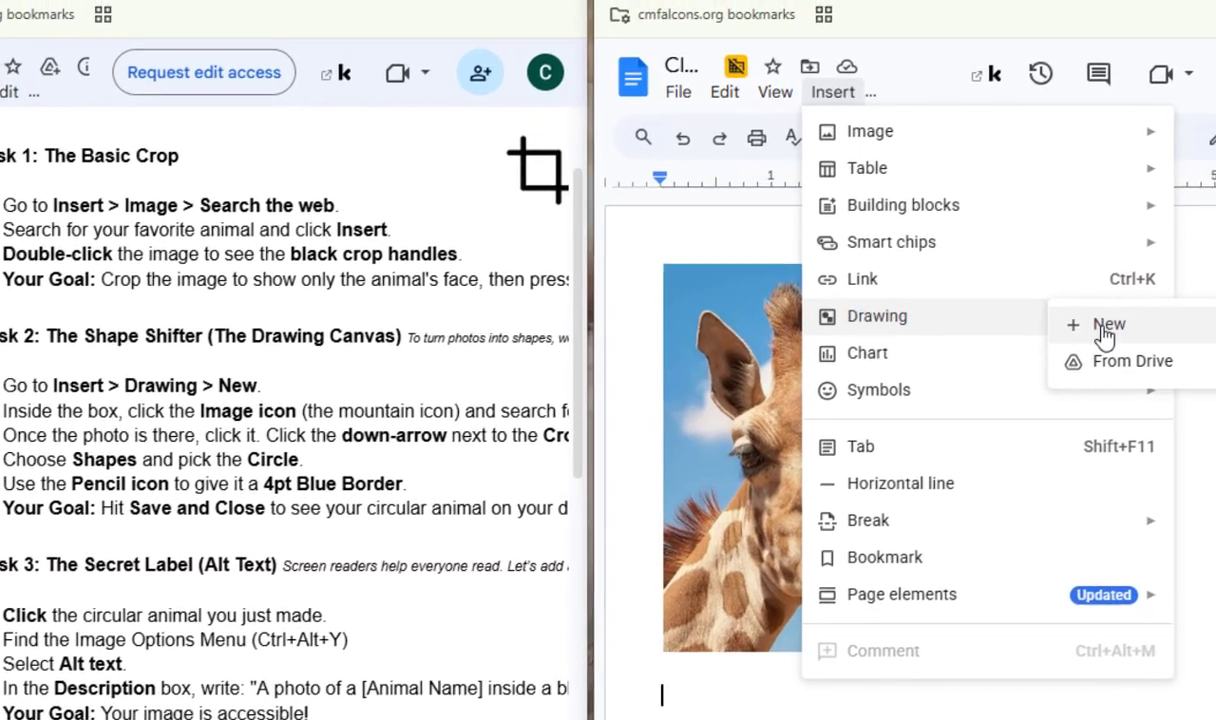
left_click(1180, 296)
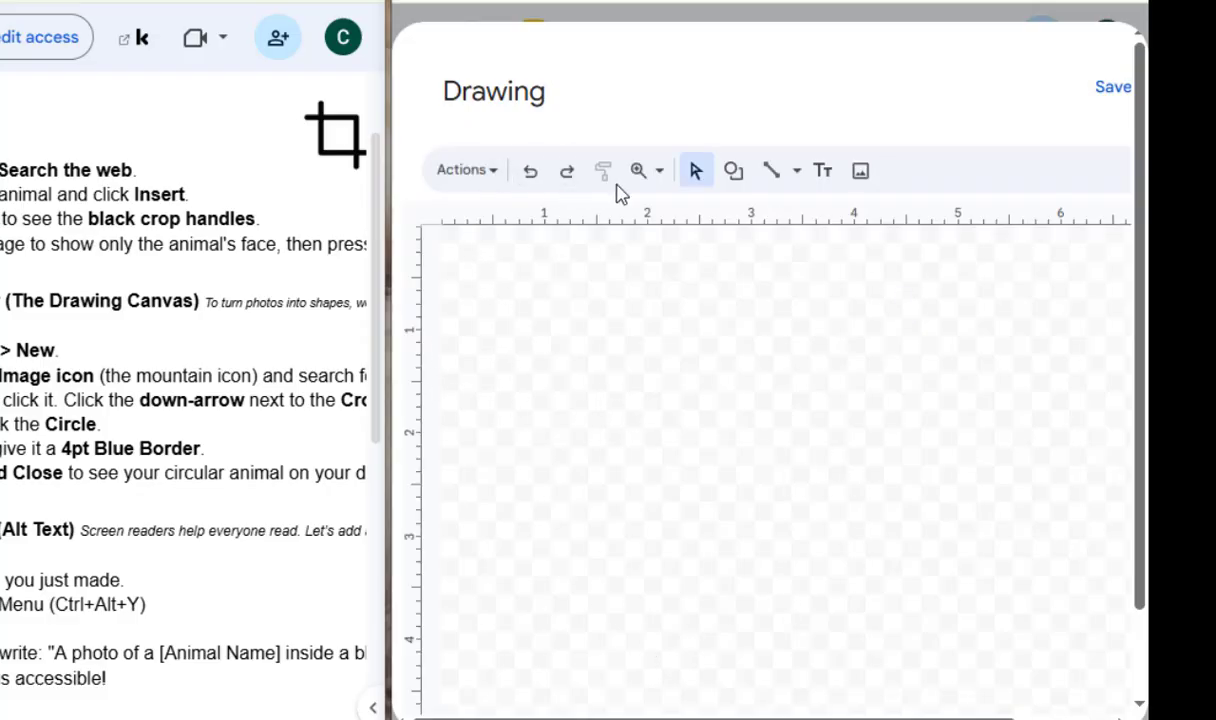
Search Google Images for "dog" and insert the photo of the golden puppy lying in grass into the drawing.
left_click(866, 184)
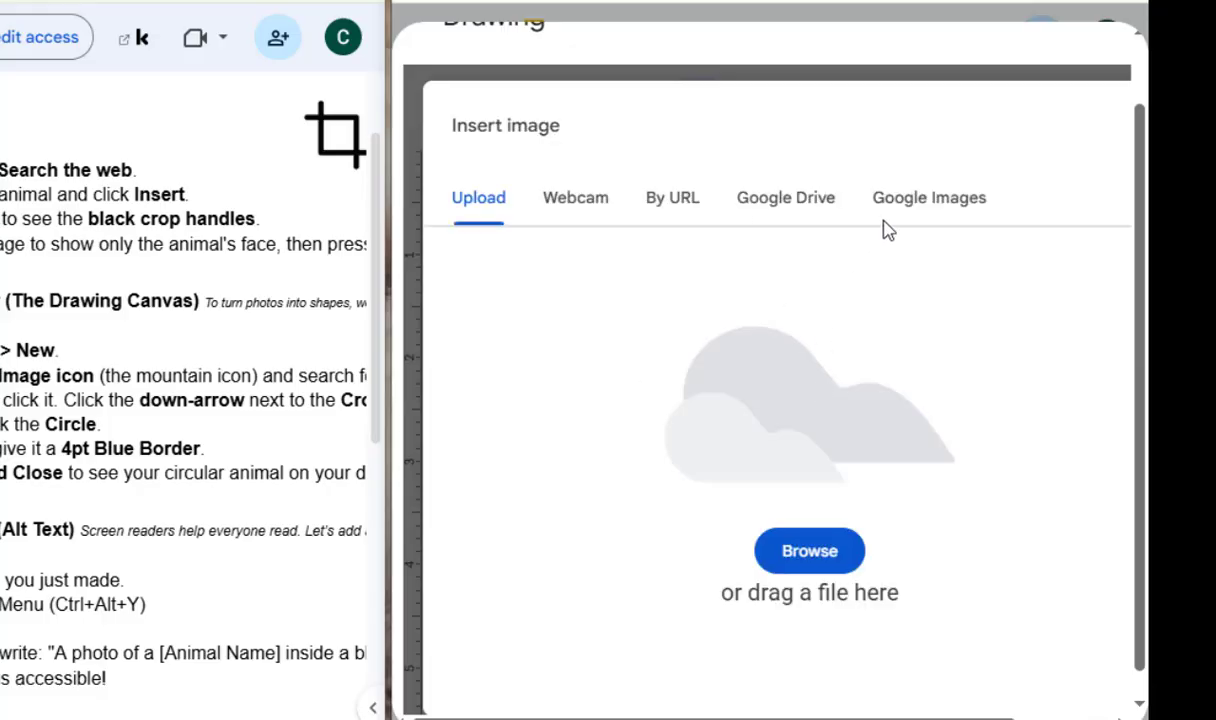
left_click(901, 207)
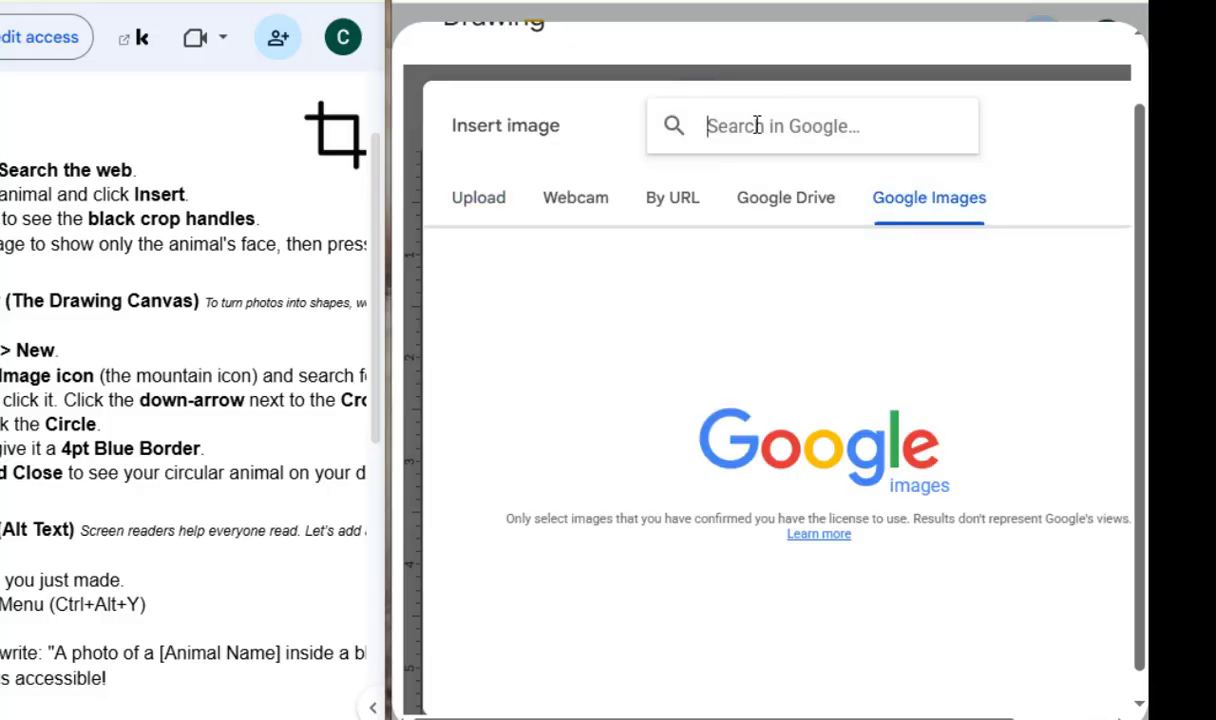
type("dog")
key("Return")
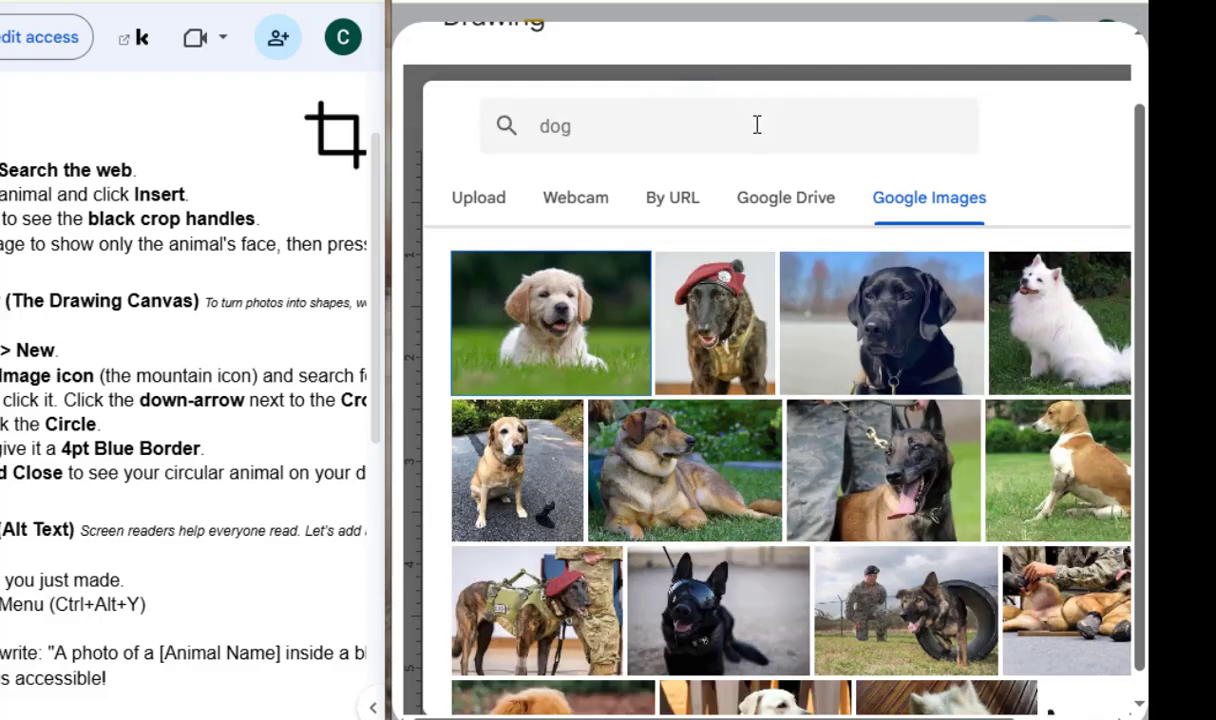
left_click(517, 331)
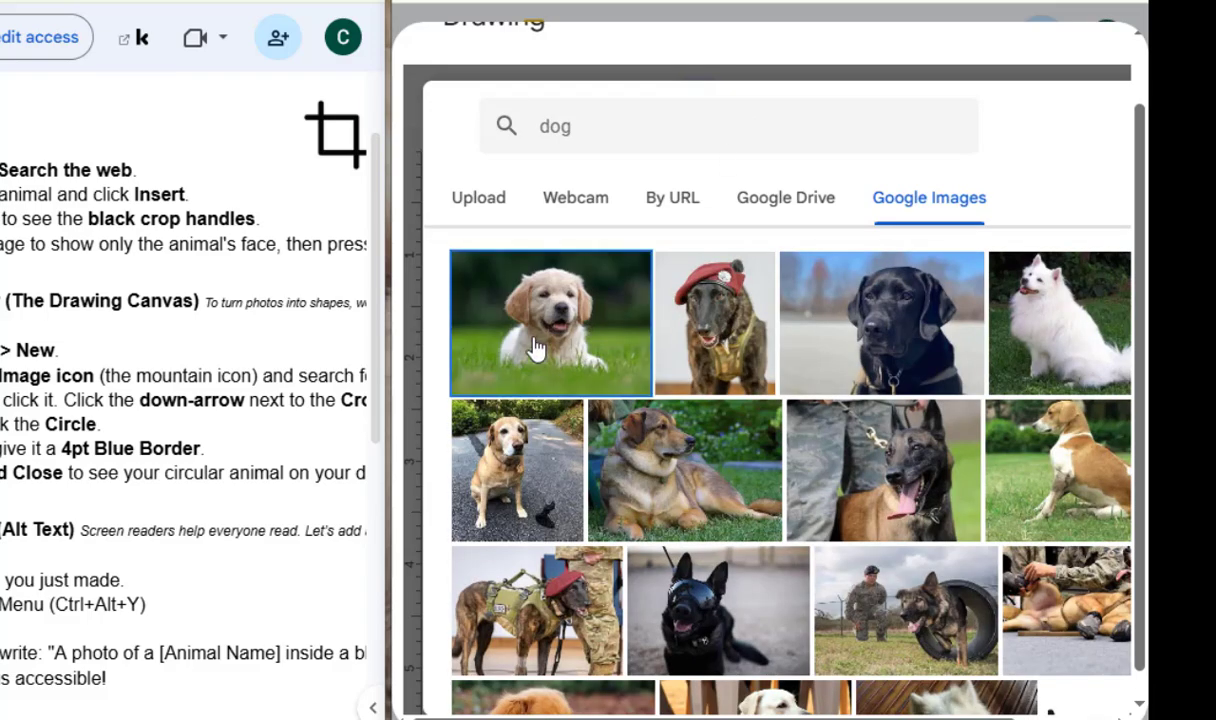
left_click(1117, 688)
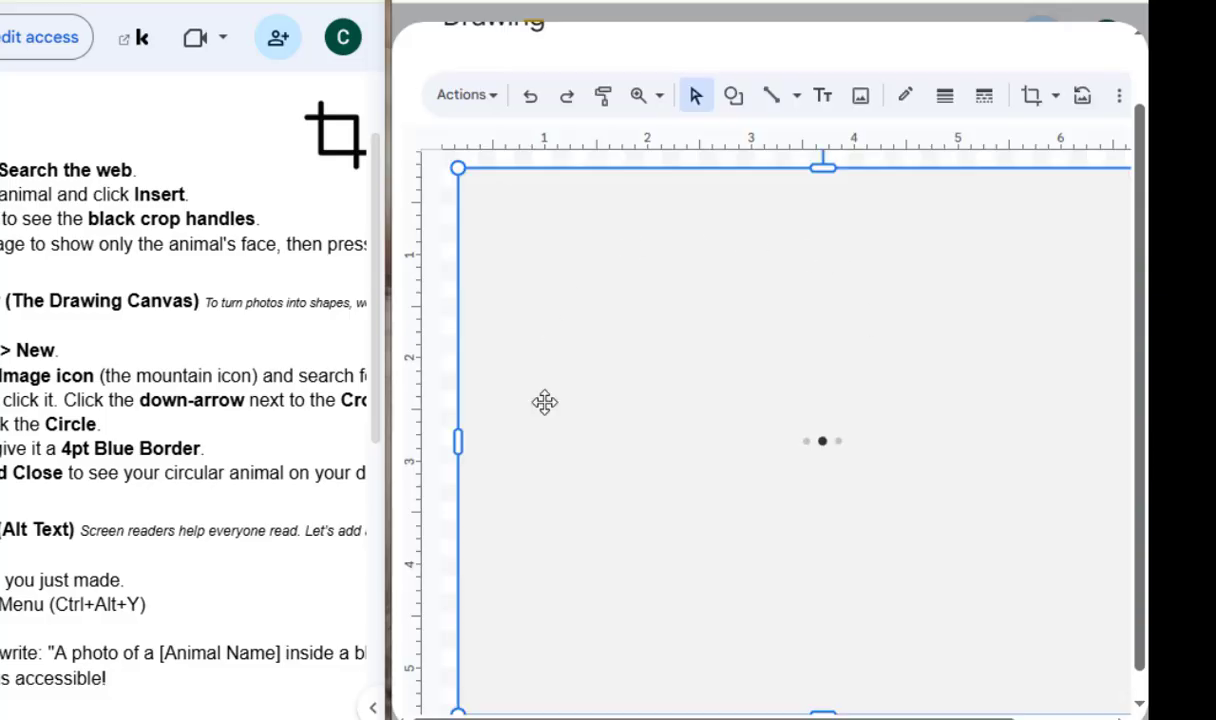
scroll(660, 304, "up", 1)
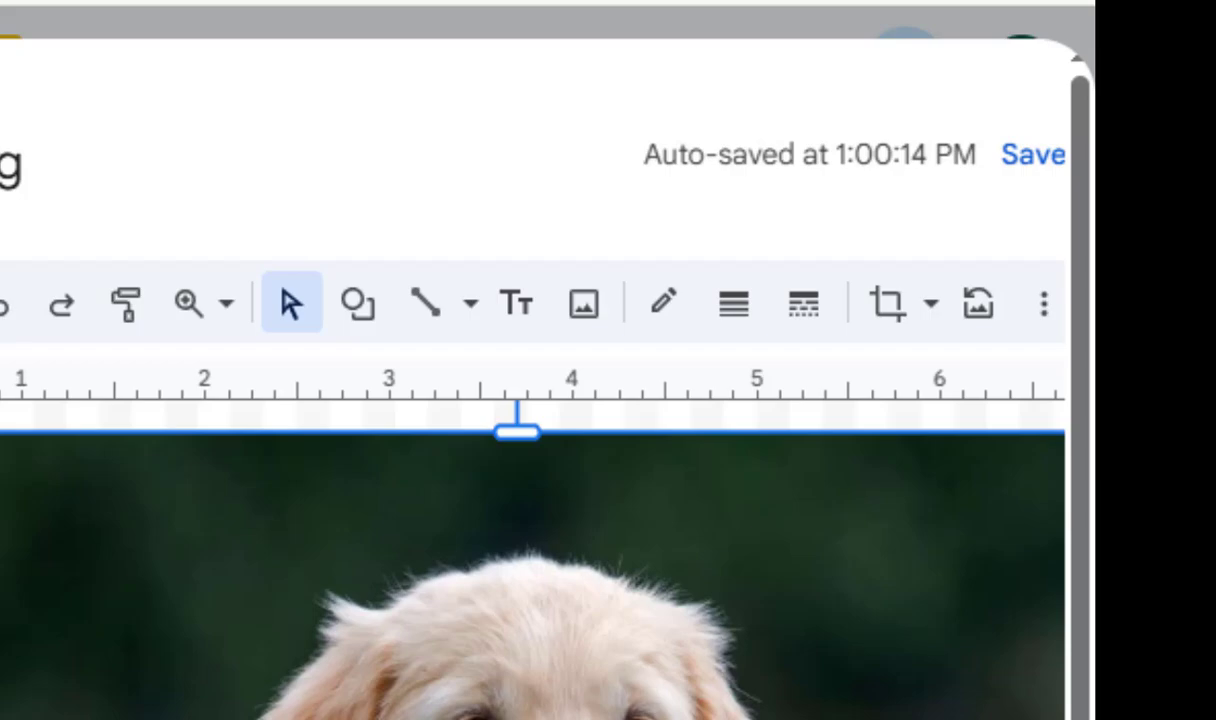
Mask the puppy photo with the oval shape.
left_click(215, 453)
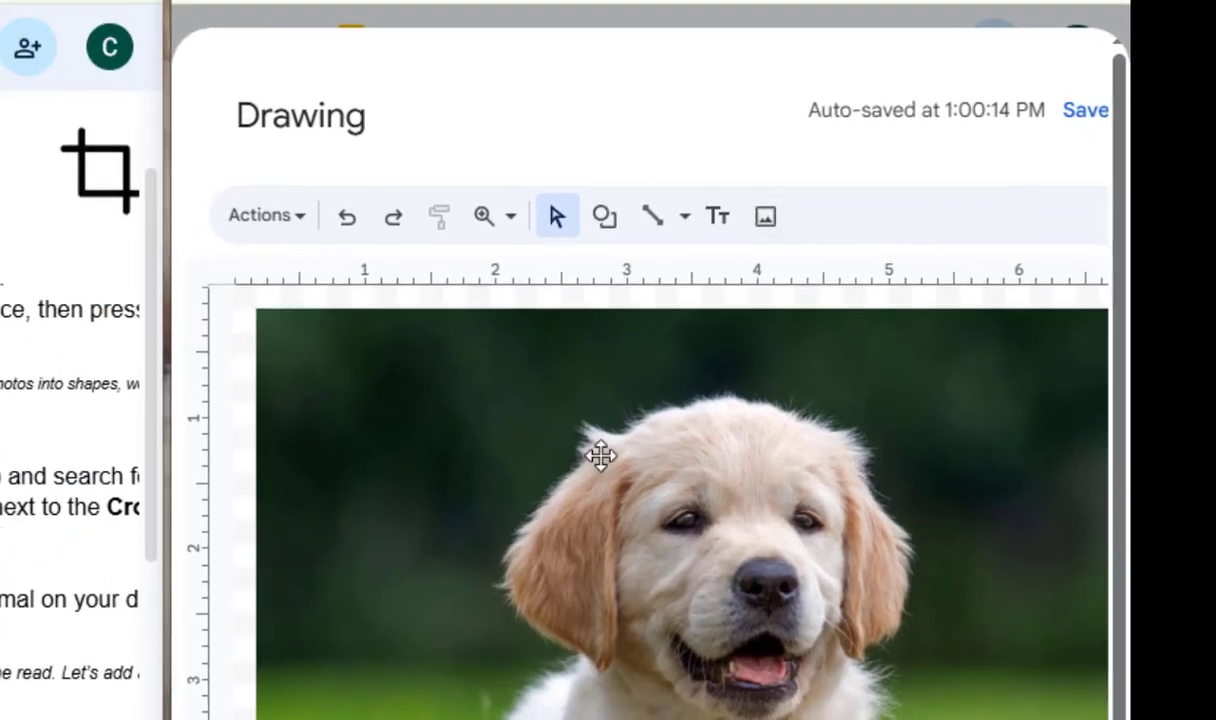
left_click(406, 476)
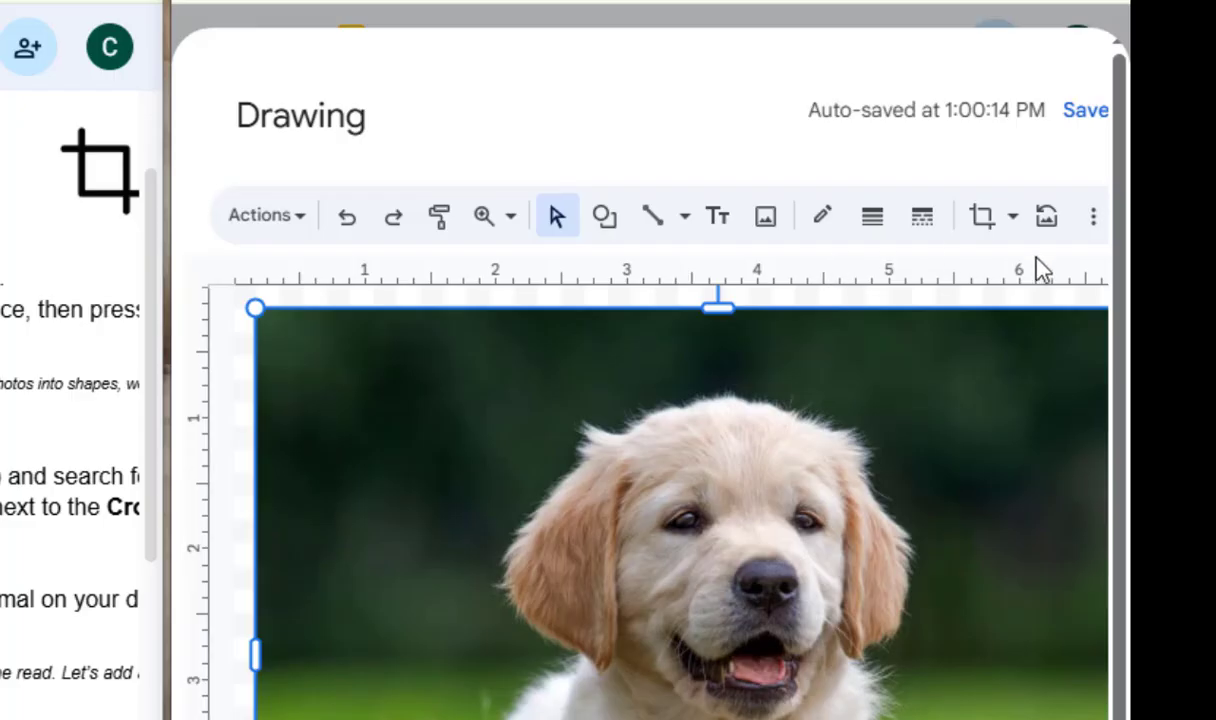
left_click(1014, 228)
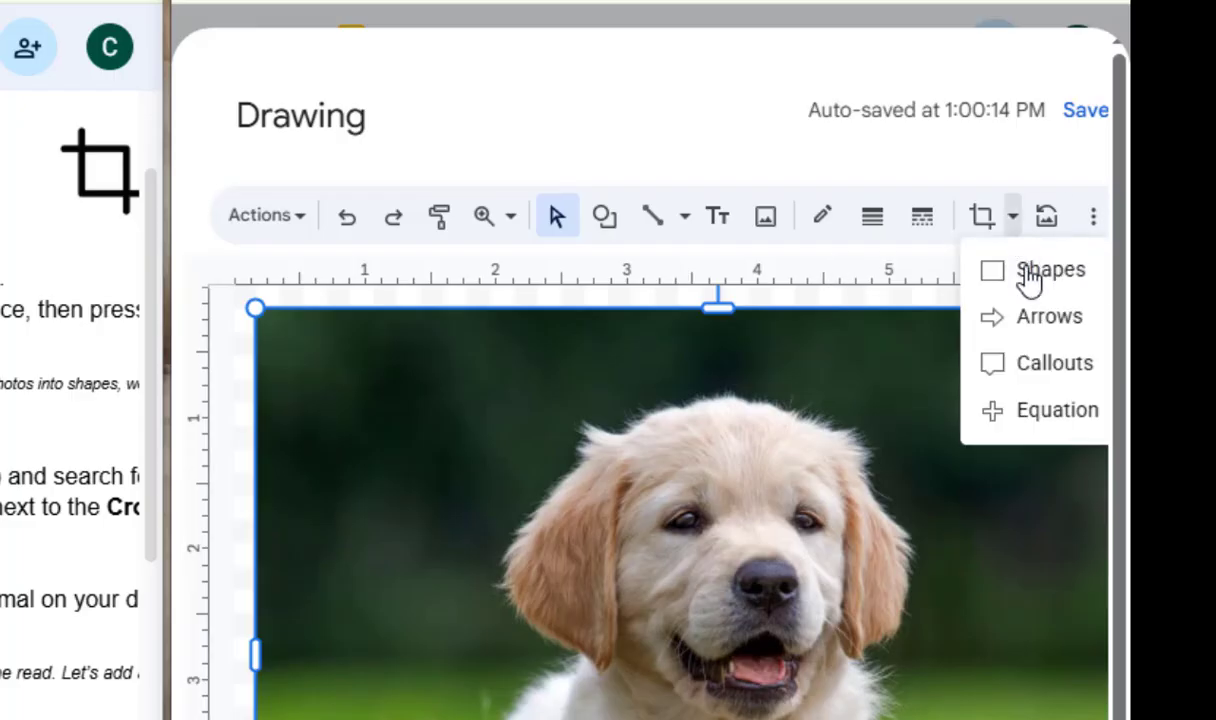
mouse_move(1030, 286)
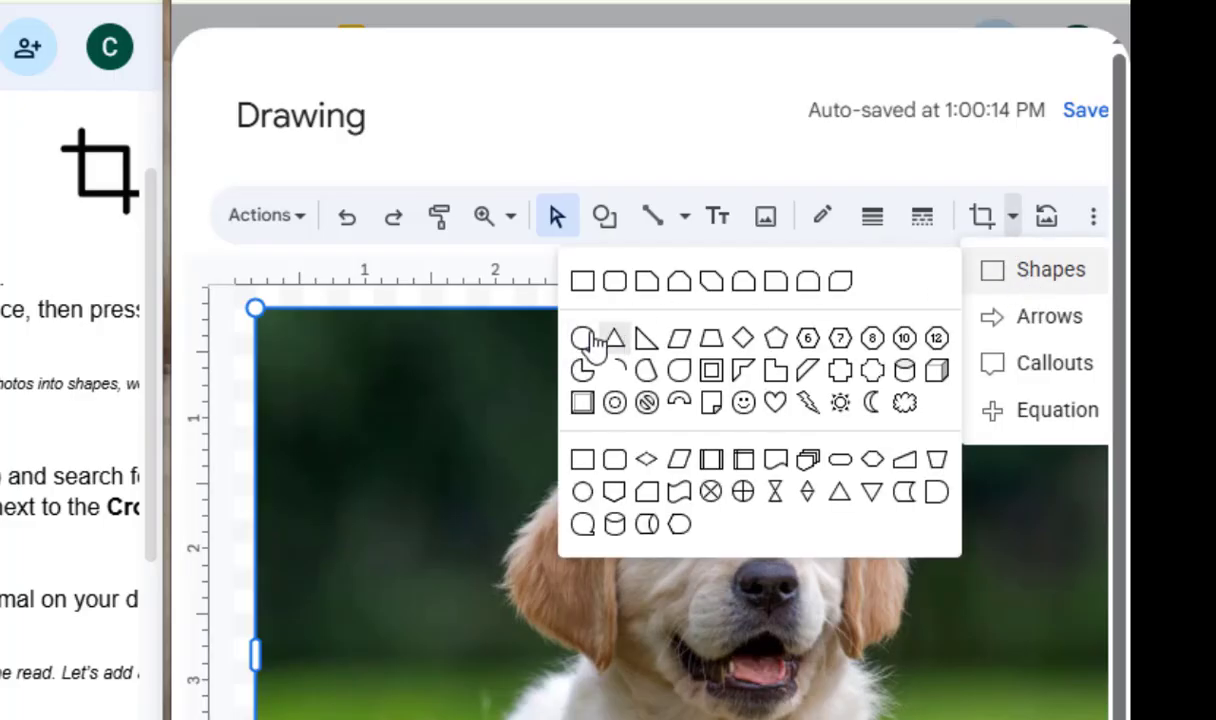
left_click(582, 340)
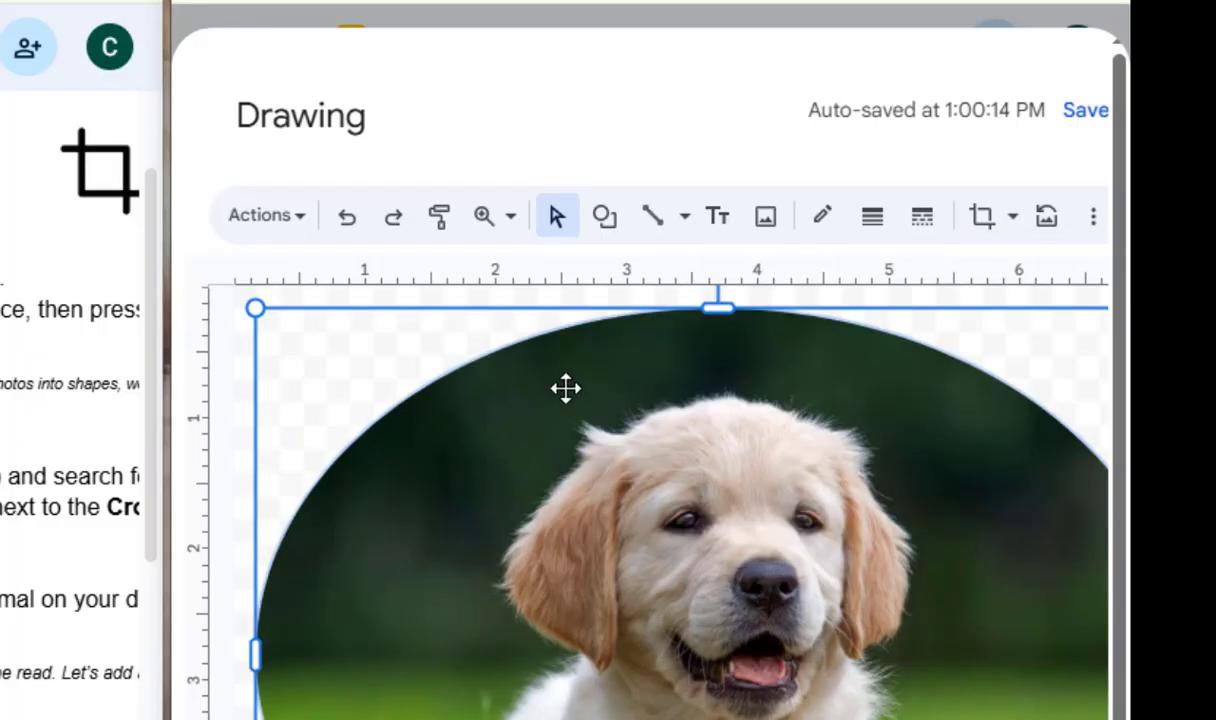
Resize the oval puppy photo from its sides, top and bottom to about 5.7 by 4.5 inches.
left_click_drag(253, 654, 390, 608)
left_click_drag(980, 718, 1104, 718)
left_click_drag(1043, 653, 993, 656)
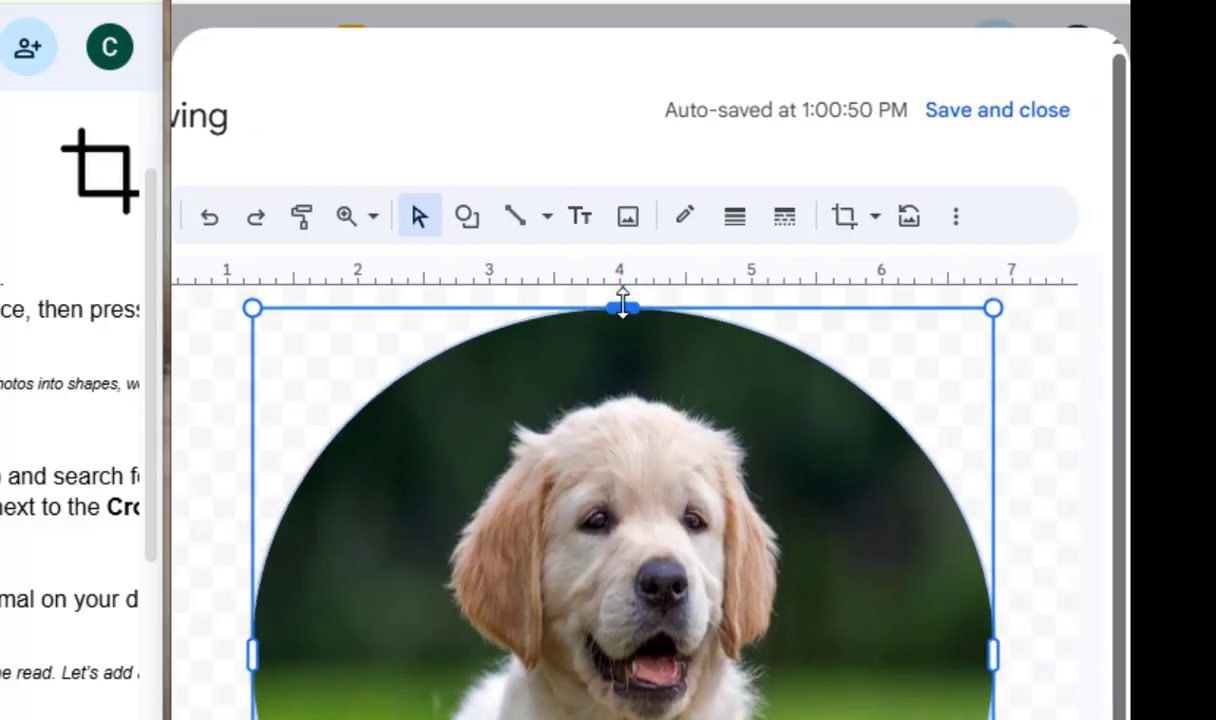
mouse_move(622, 303)
left_mouse_down()
mouse_move(624, 345)
mouse_move(701, 450)
left_mouse_up()
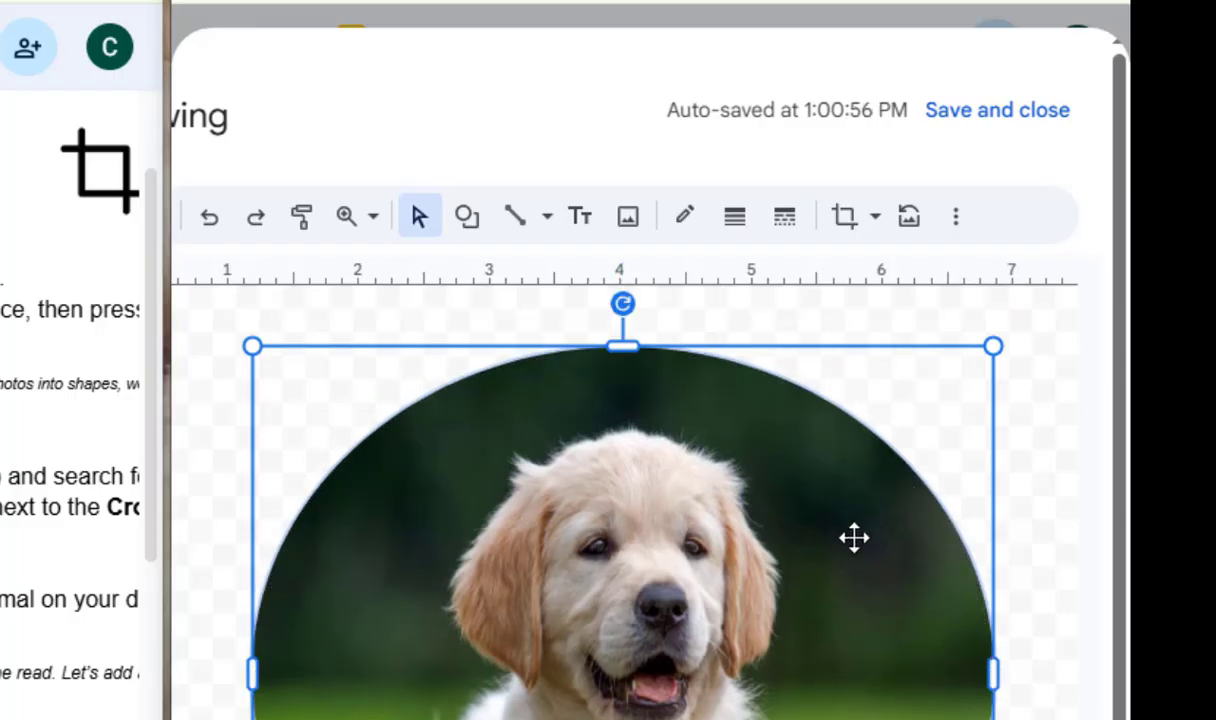
scroll(853, 537, "down", 2)
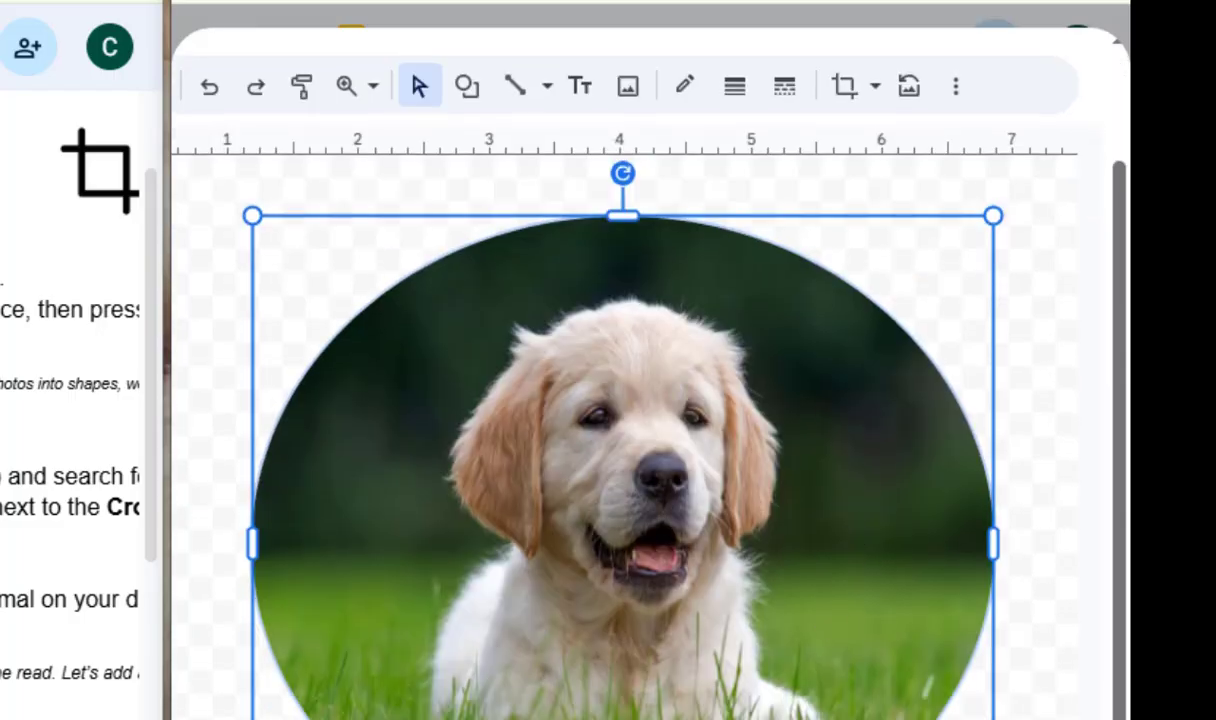
left_click_drag(623, 719, 623, 655)
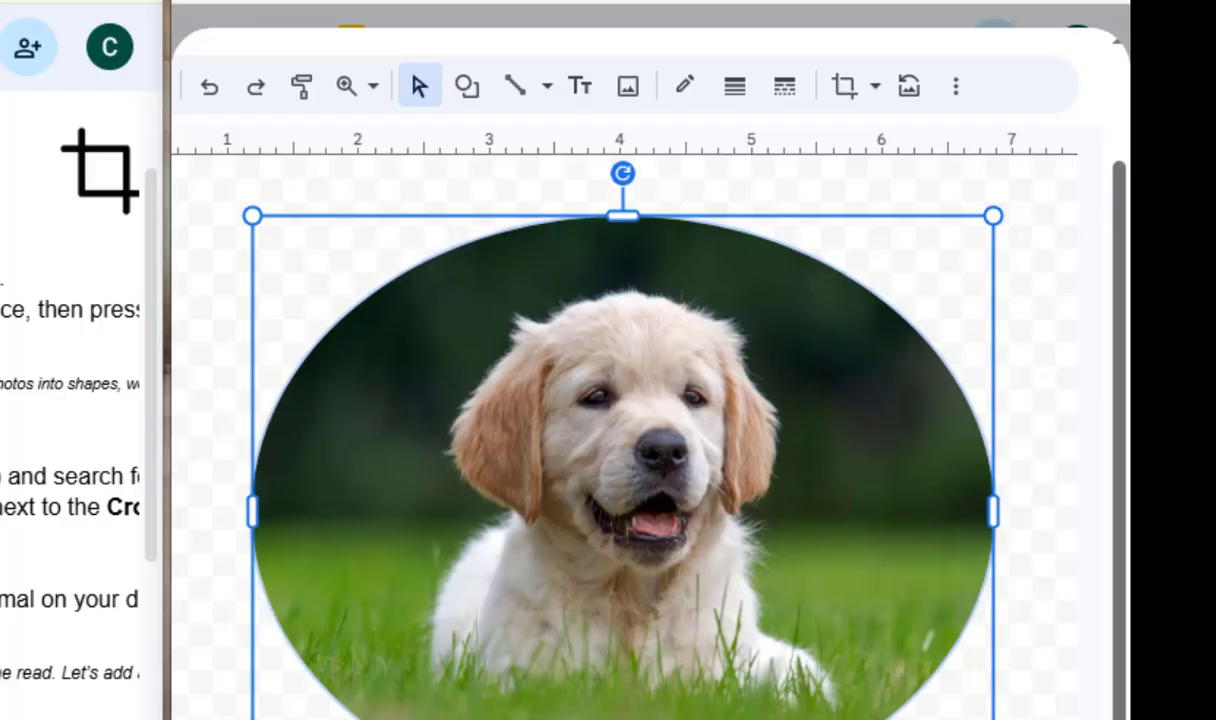
Crop the oval's upper-left corner inward to about 5 by 4 inches and reposition the photo to center the puppy inside it.
double_click(663, 553)
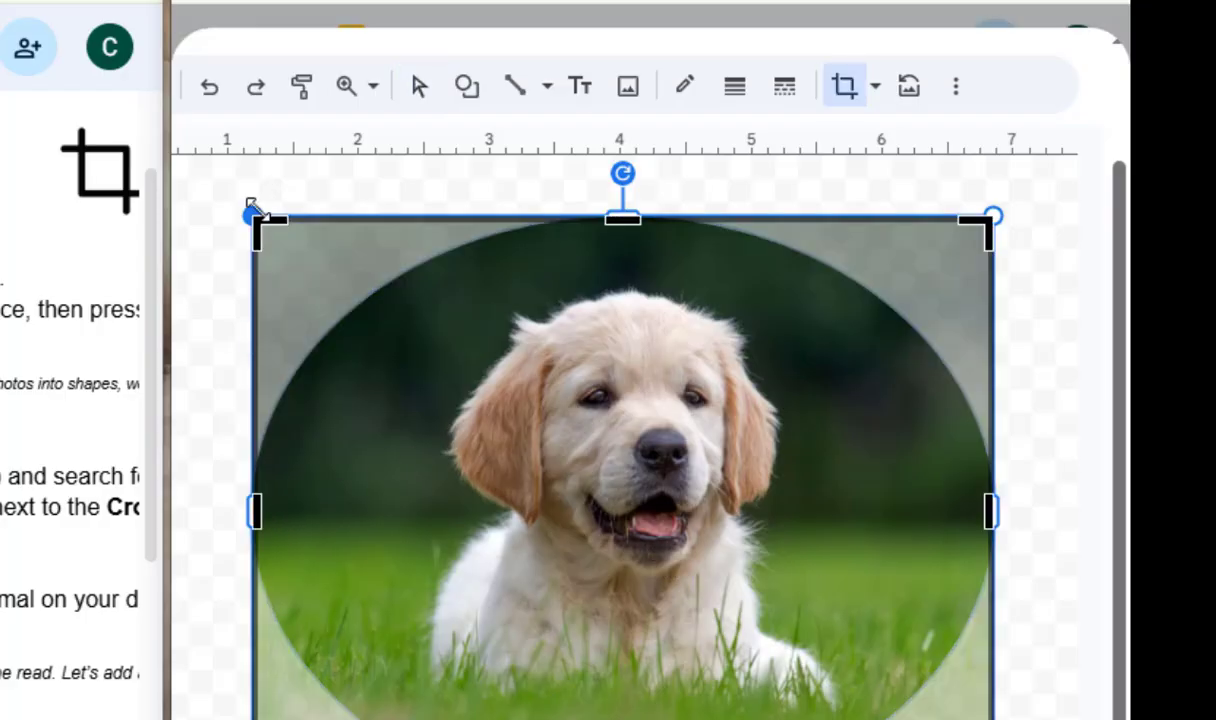
left_click_drag(271, 228, 343, 288)
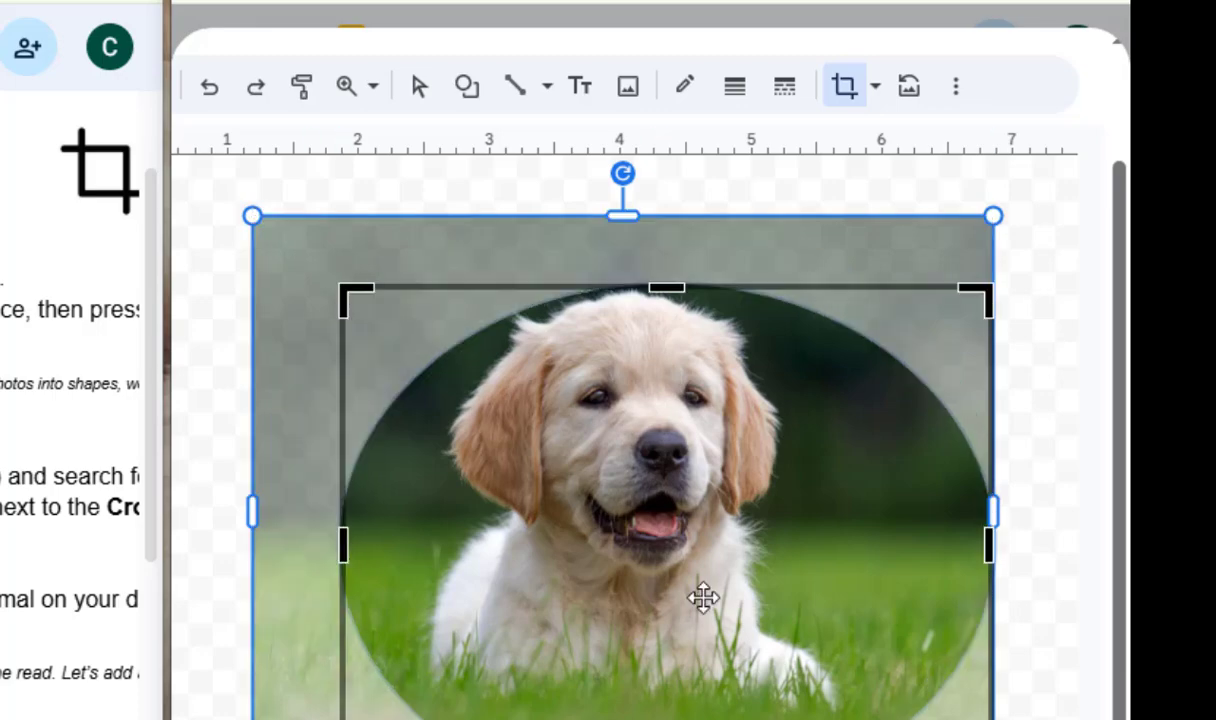
left_click_drag(703, 597, 668, 587)
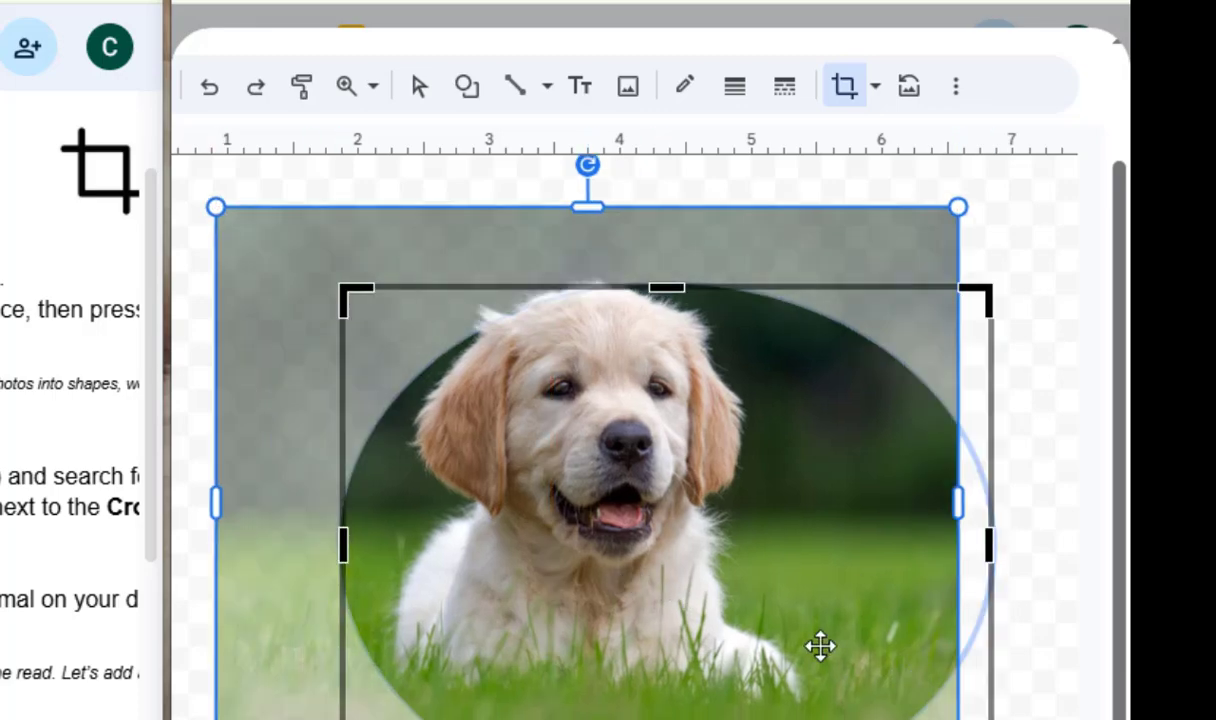
left_click_drag(830, 646, 866, 656)
left_click_drag(870, 658, 800, 686)
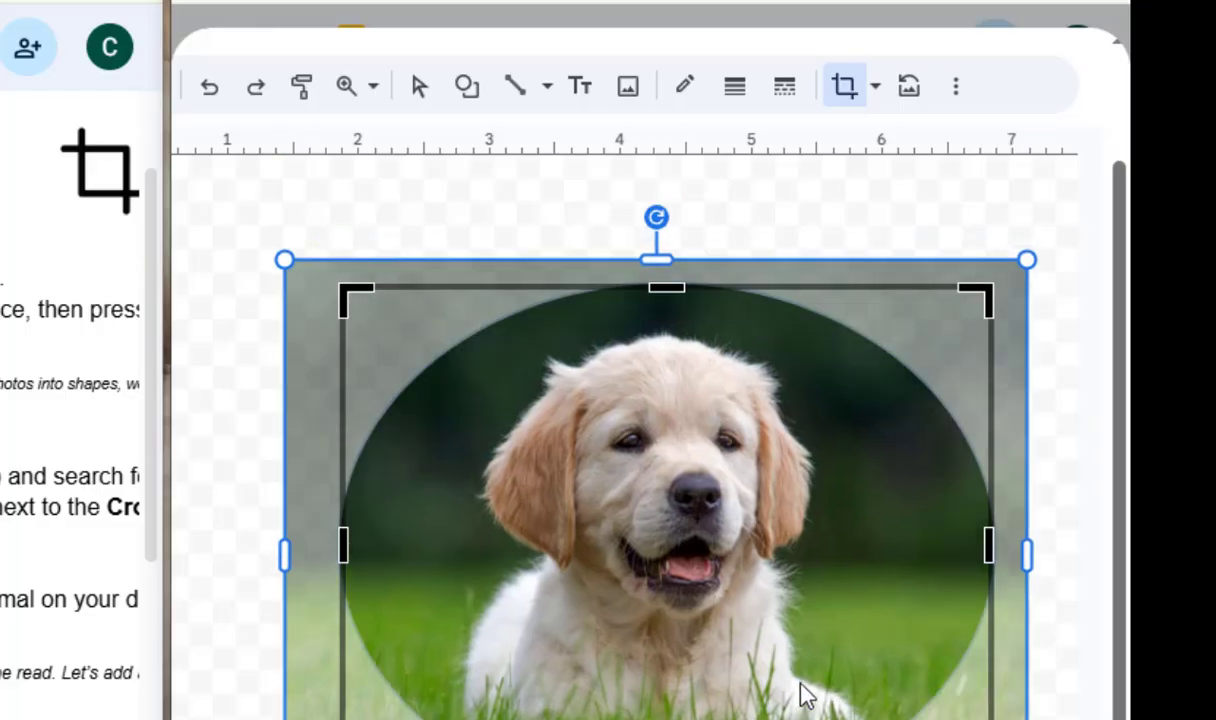
key("Return")
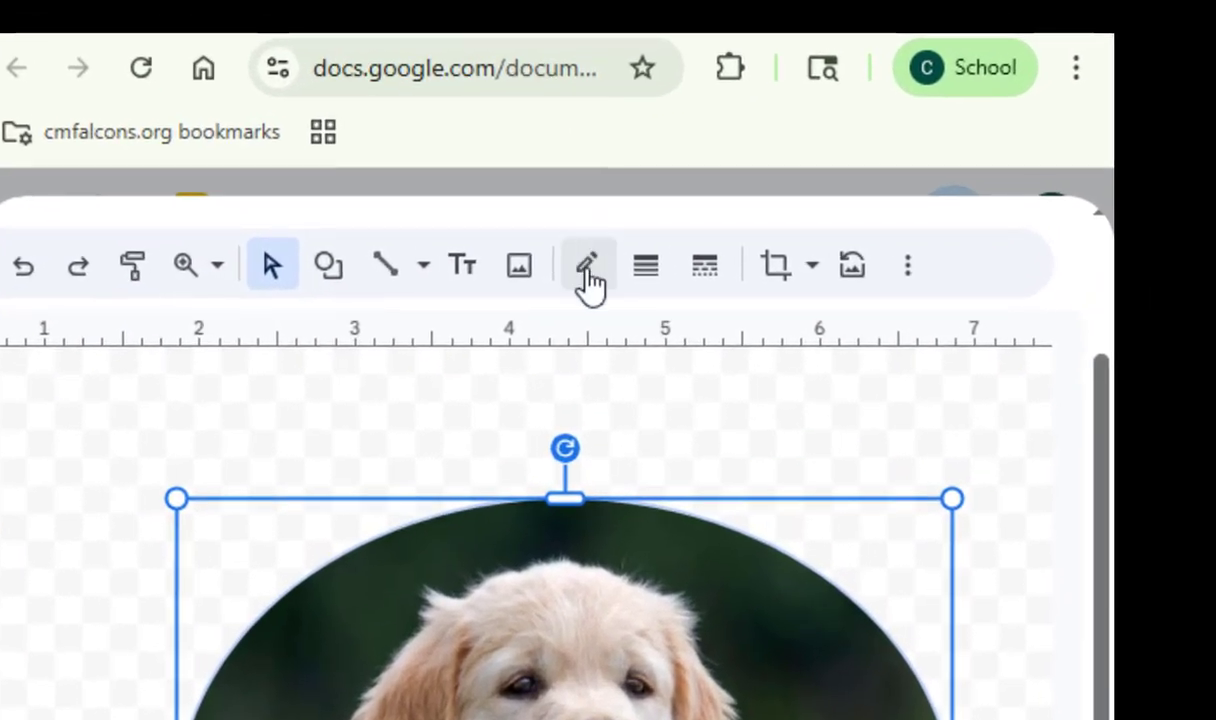
Give the oval puppy photo a cyan border 4px thick and deselect it.
left_click(869, 147)
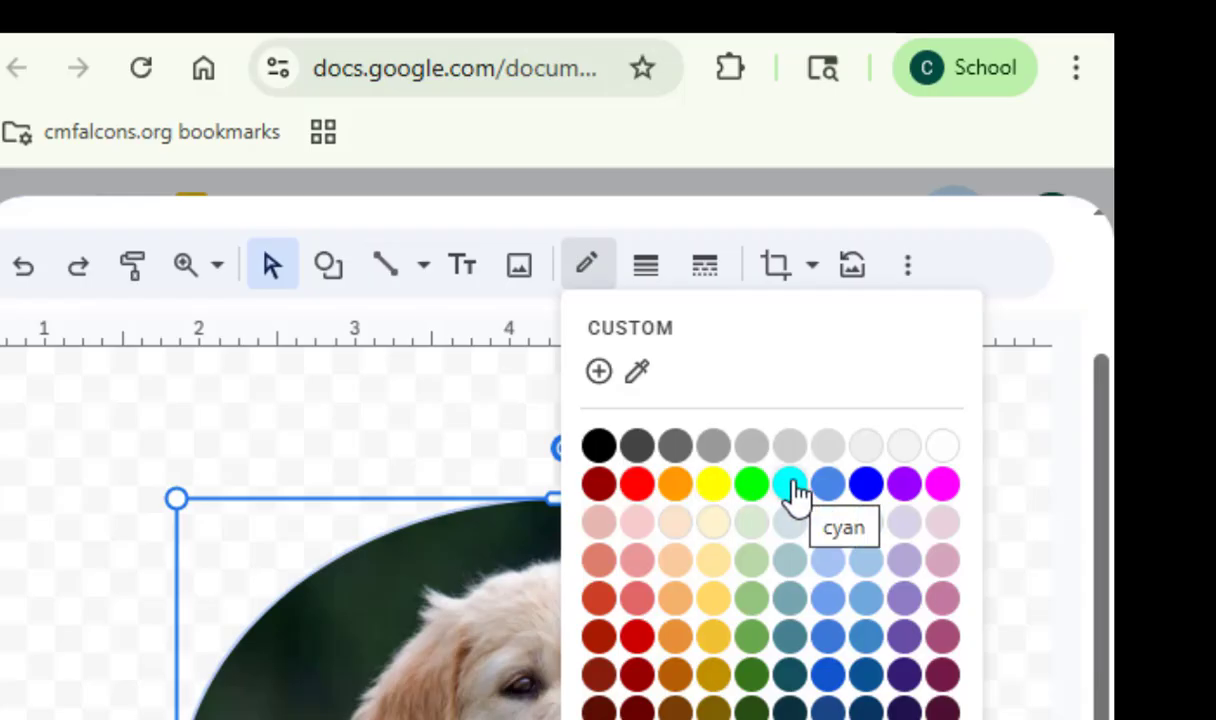
left_click(792, 490)
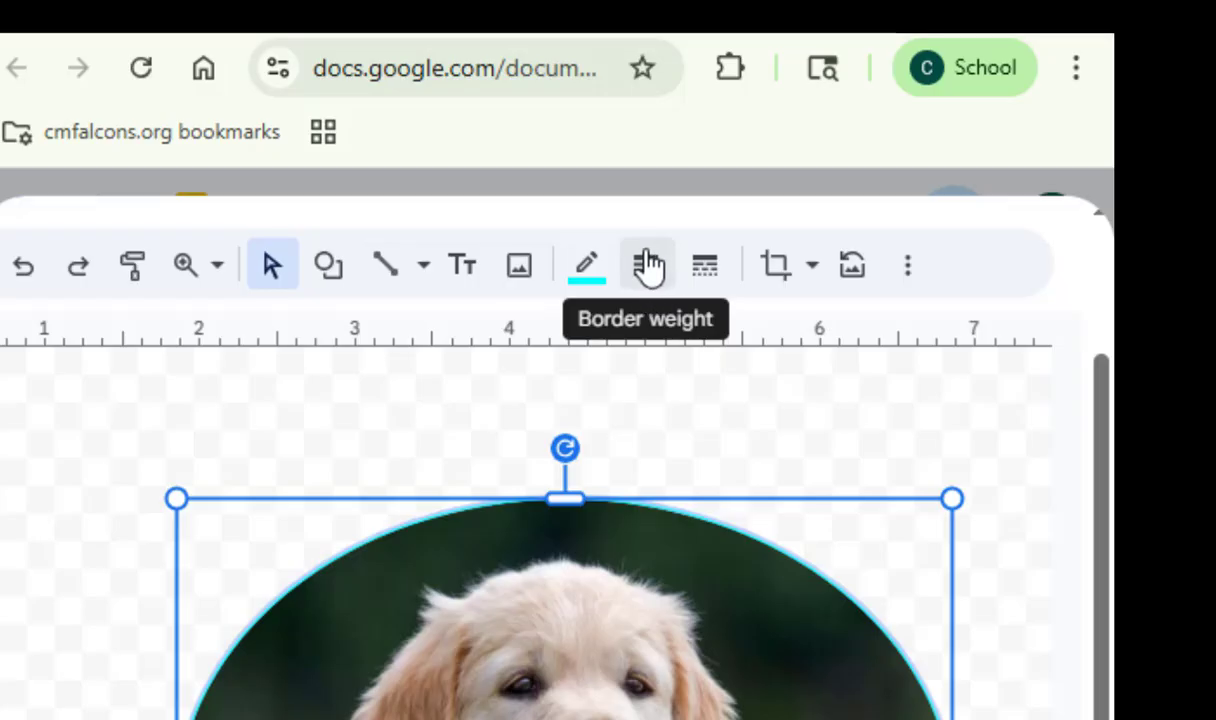
left_click(646, 285)
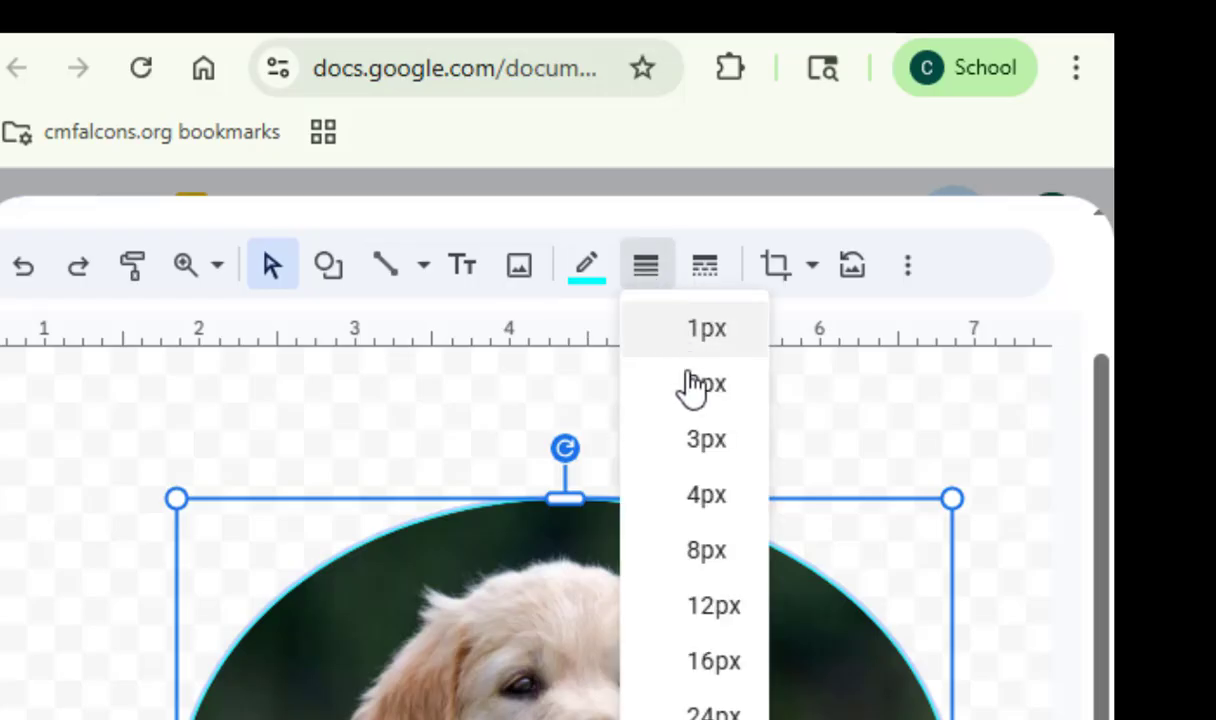
left_click(698, 517)
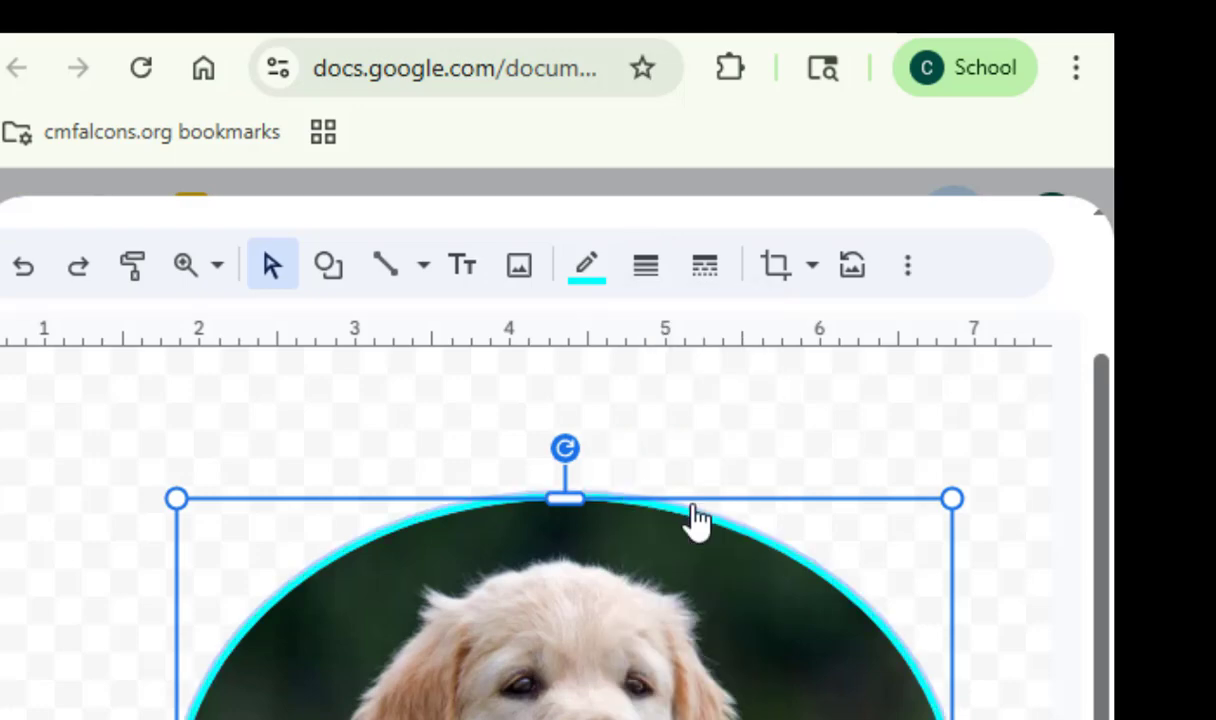
left_click(757, 425)
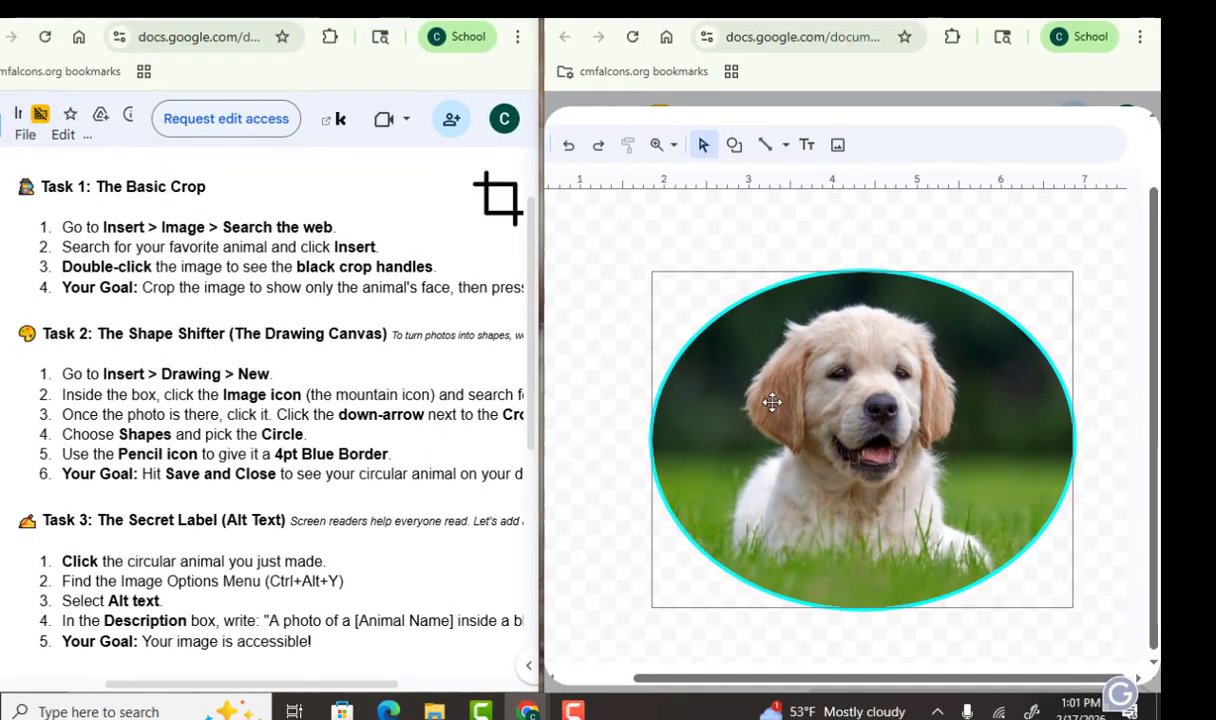
Save and close the drawing to place the oval puppy image in the document, and review it there.
scroll(771, 402, "up", 2)
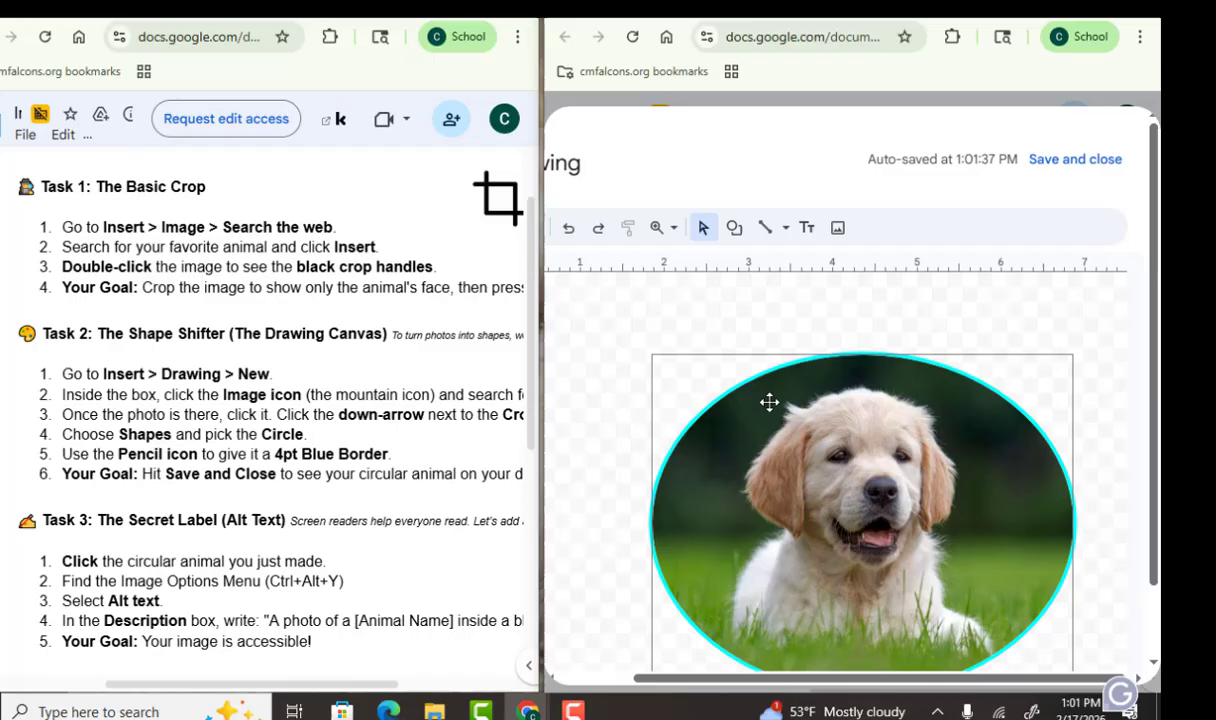
left_click(1069, 162)
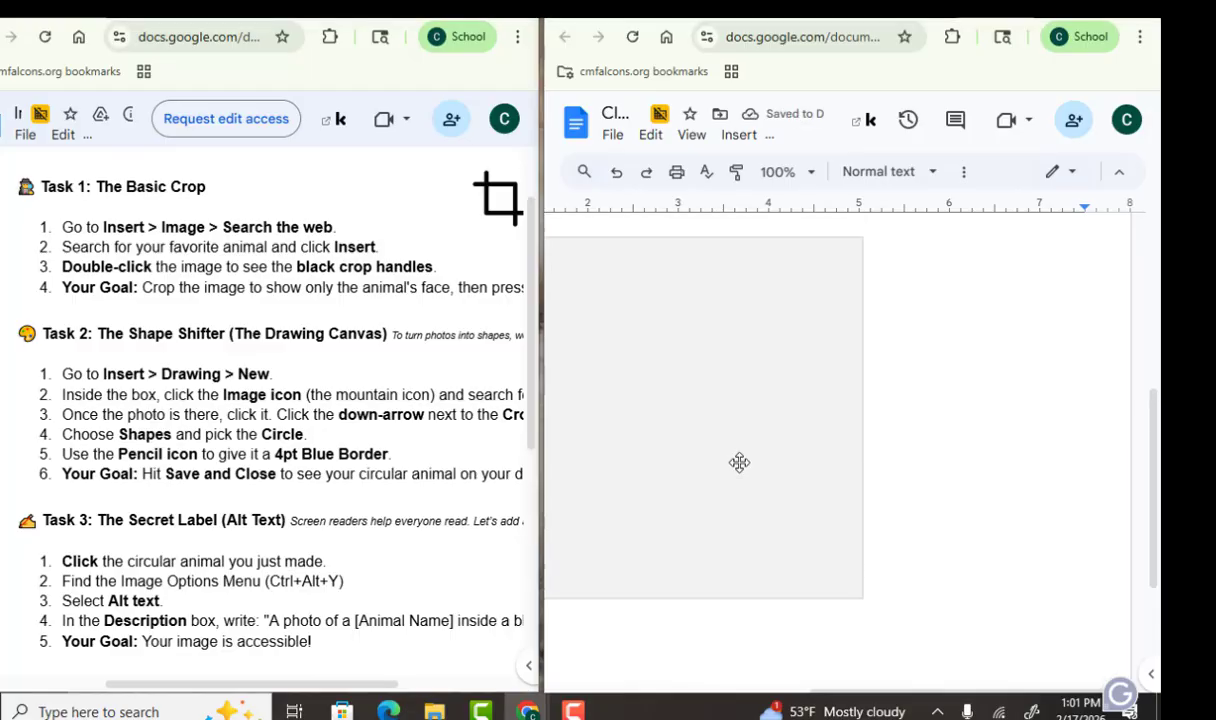
scroll(739, 463, "up", 2)
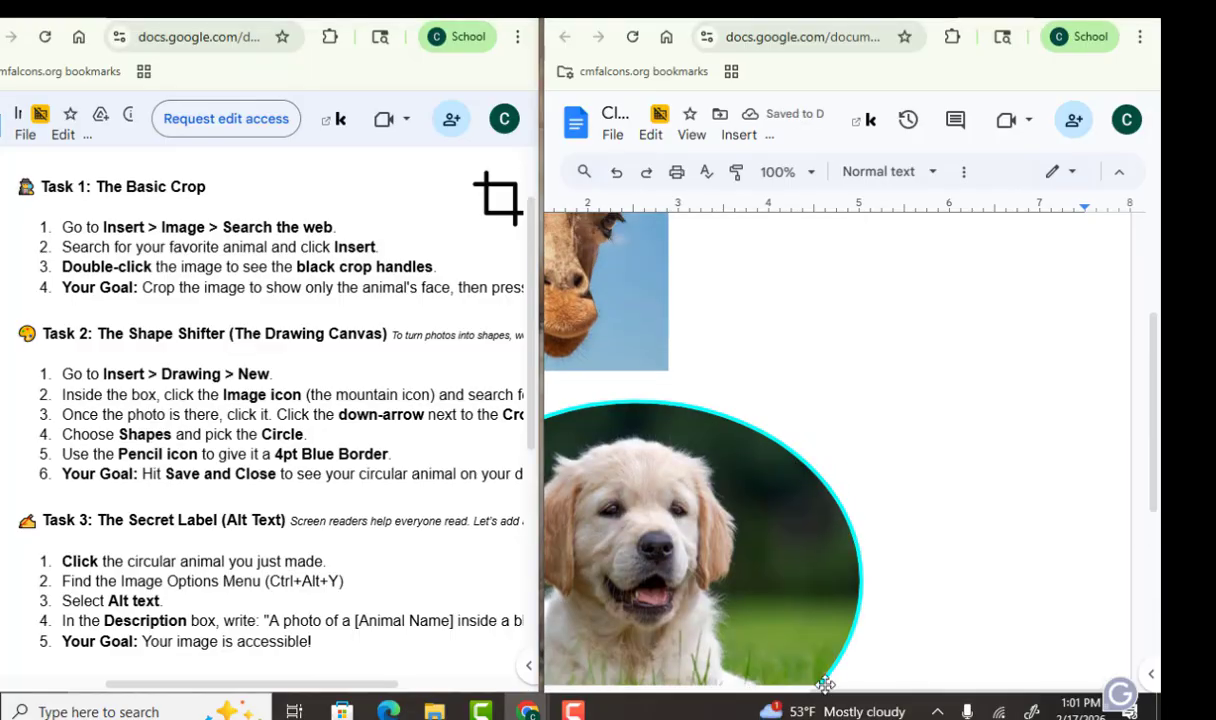
left_click_drag(838, 692, 715, 692)
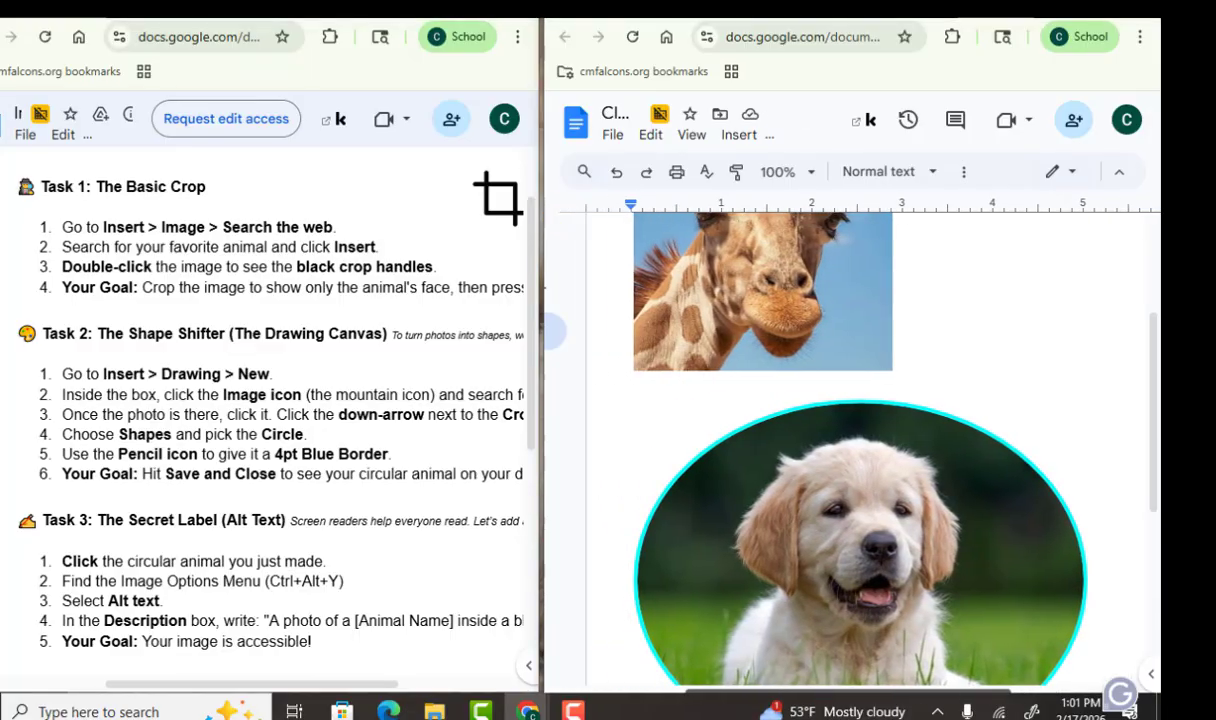
scroll(805, 476, "up", 2)
scroll(805, 476, "down", 4)
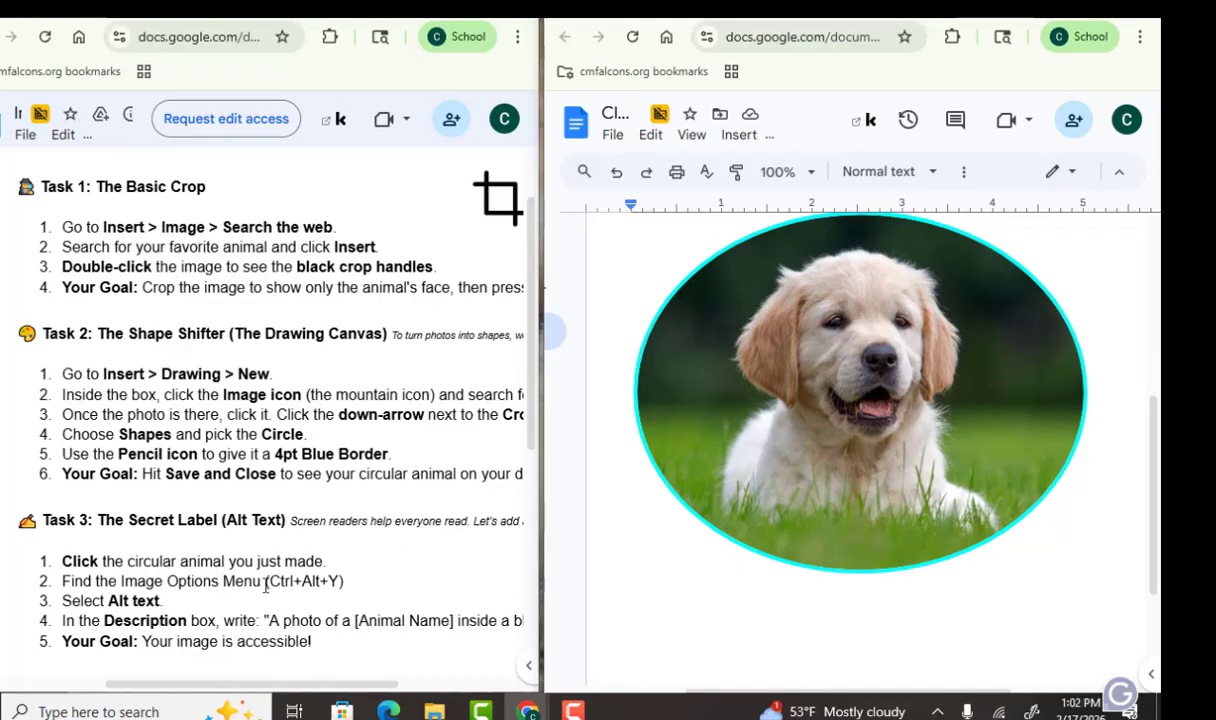
Select the oval puppy image, rearrange its document window beside the instructions, and open the image options.
left_click(797, 386)
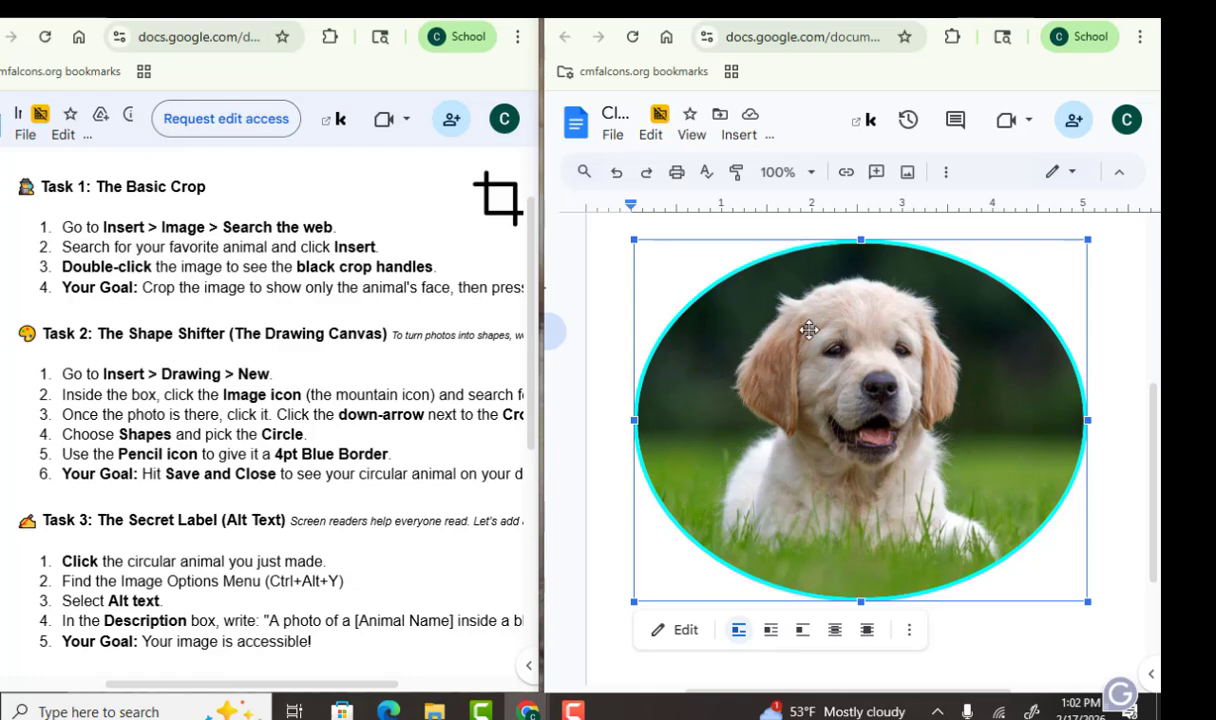
left_click(1094, 8)
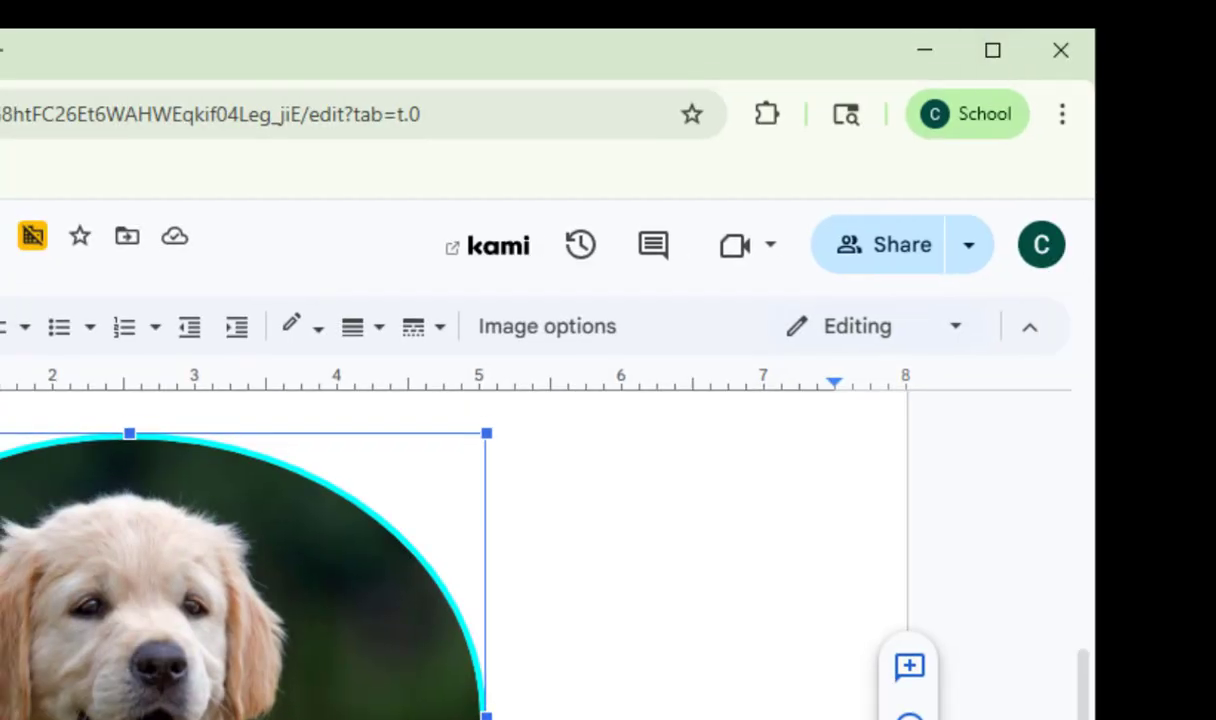
left_click_drag(6, 140, 594, 131)
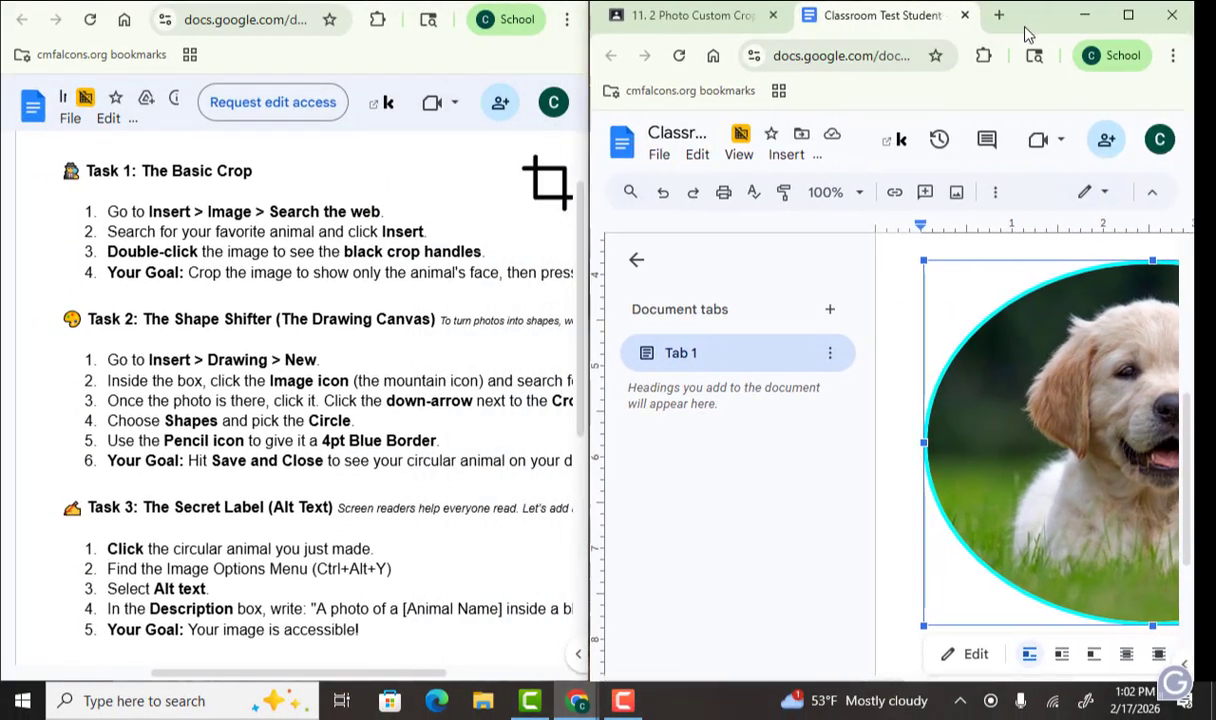
left_click_drag(1026, 33, 1028, 10)
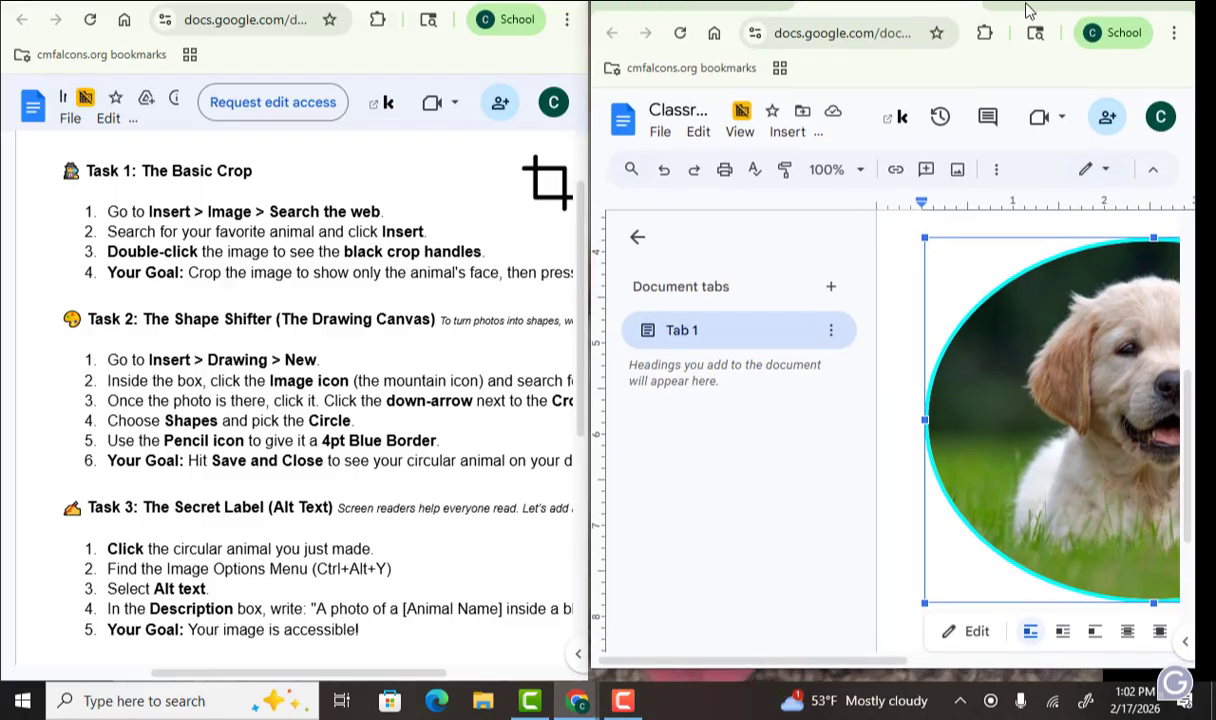
key("ctrl+alt+y")
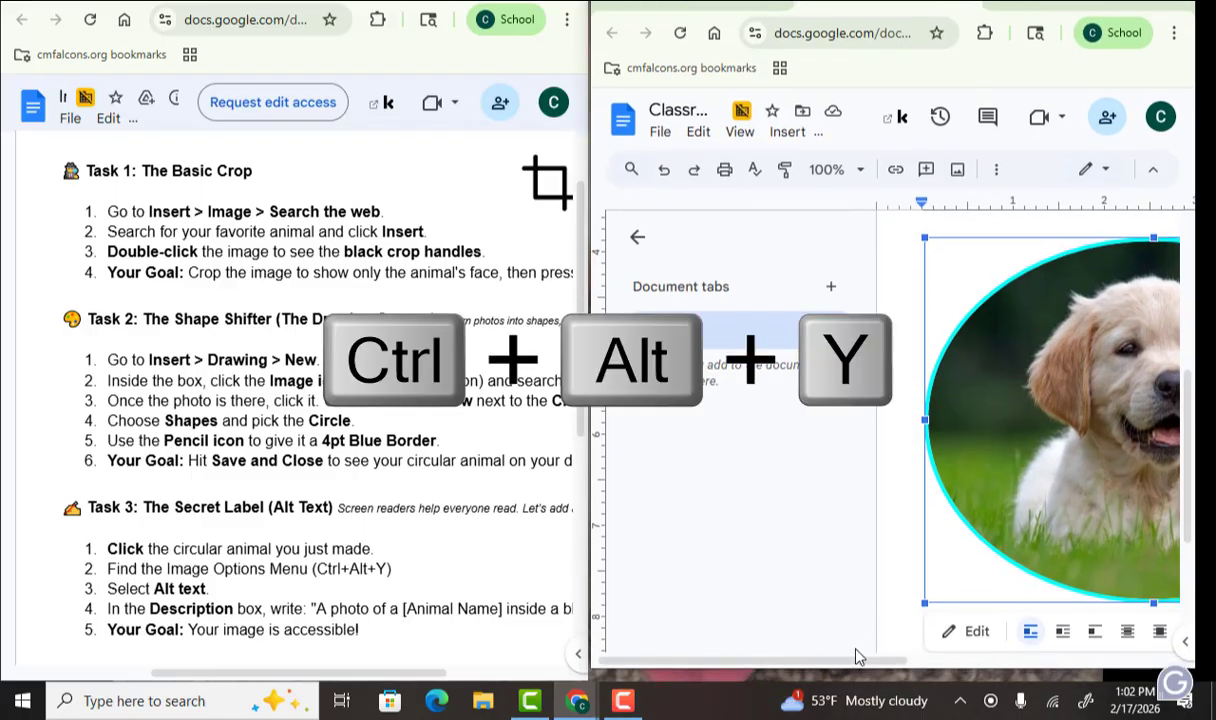
left_click_drag(853, 659, 1005, 605)
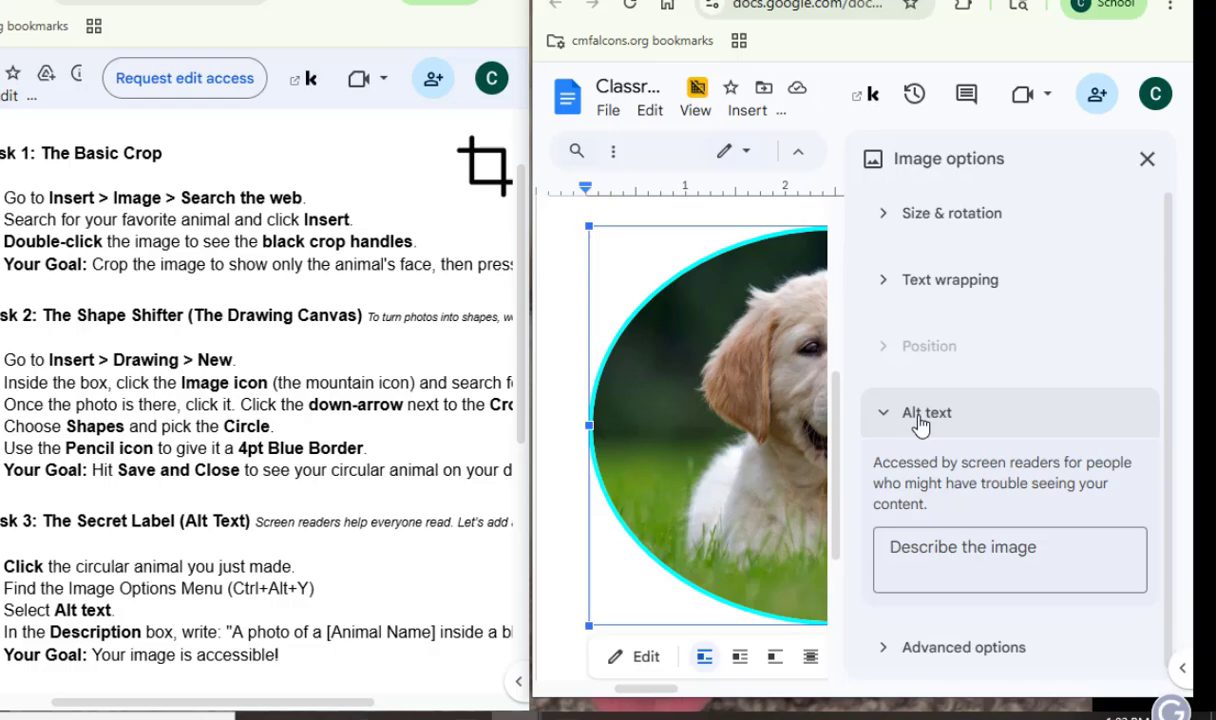
Enter "Dog in a circle" as the puppy image's alt text description and close the image options.
left_click(943, 416)
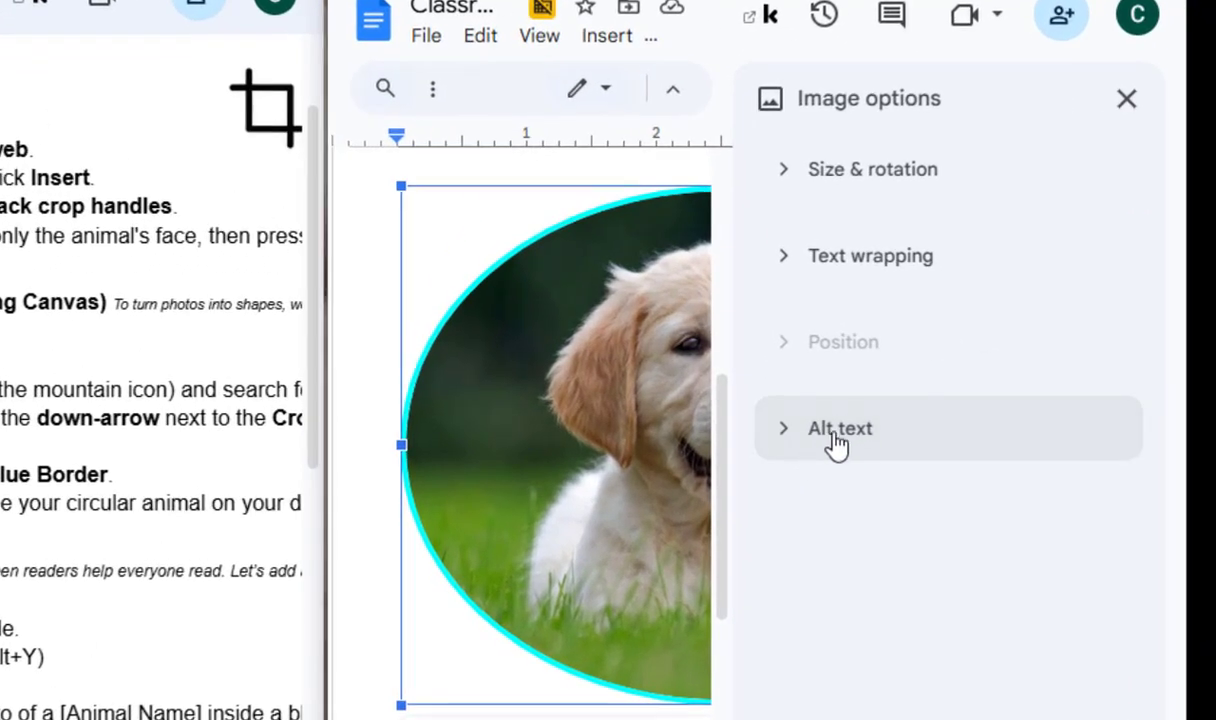
left_click(835, 440)
left_click(940, 619)
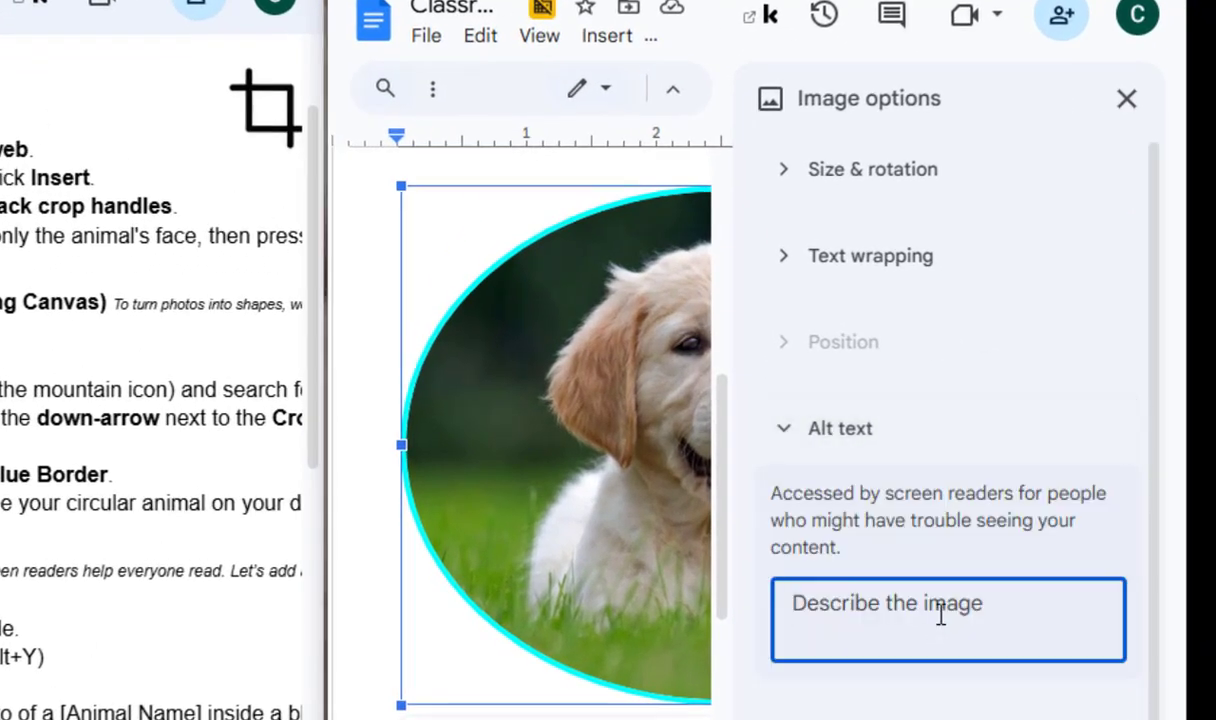
type("Dog in ")
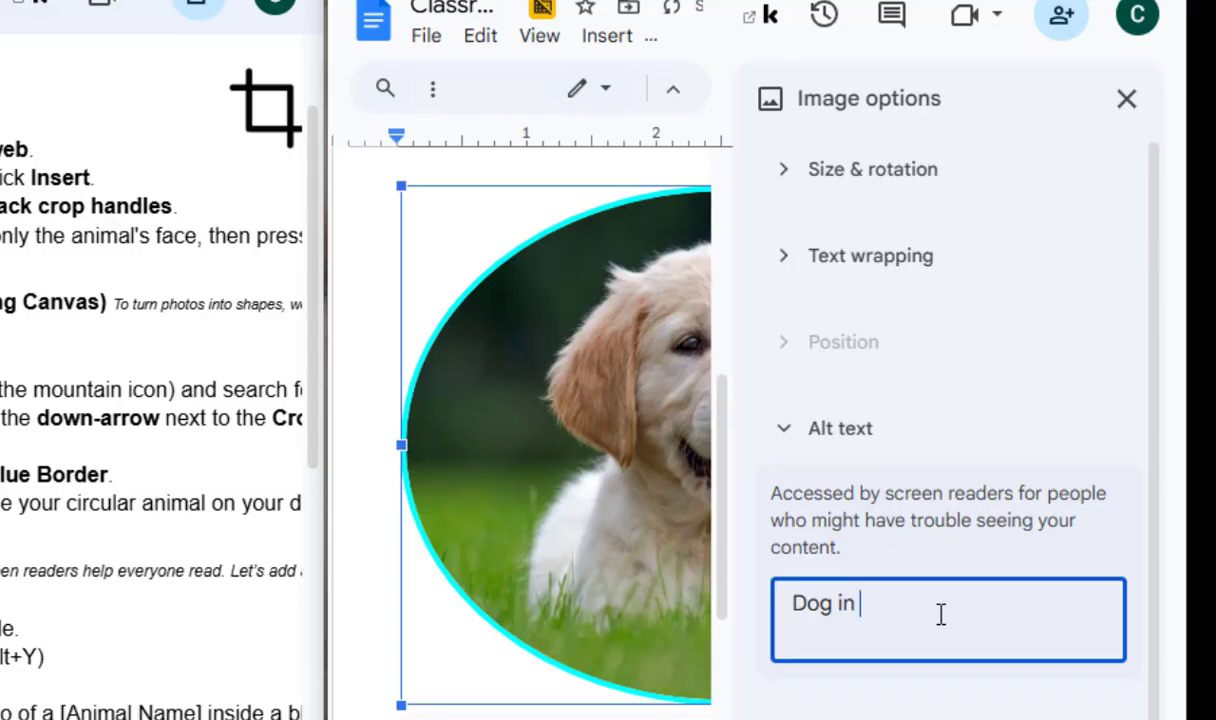
type("a circle")
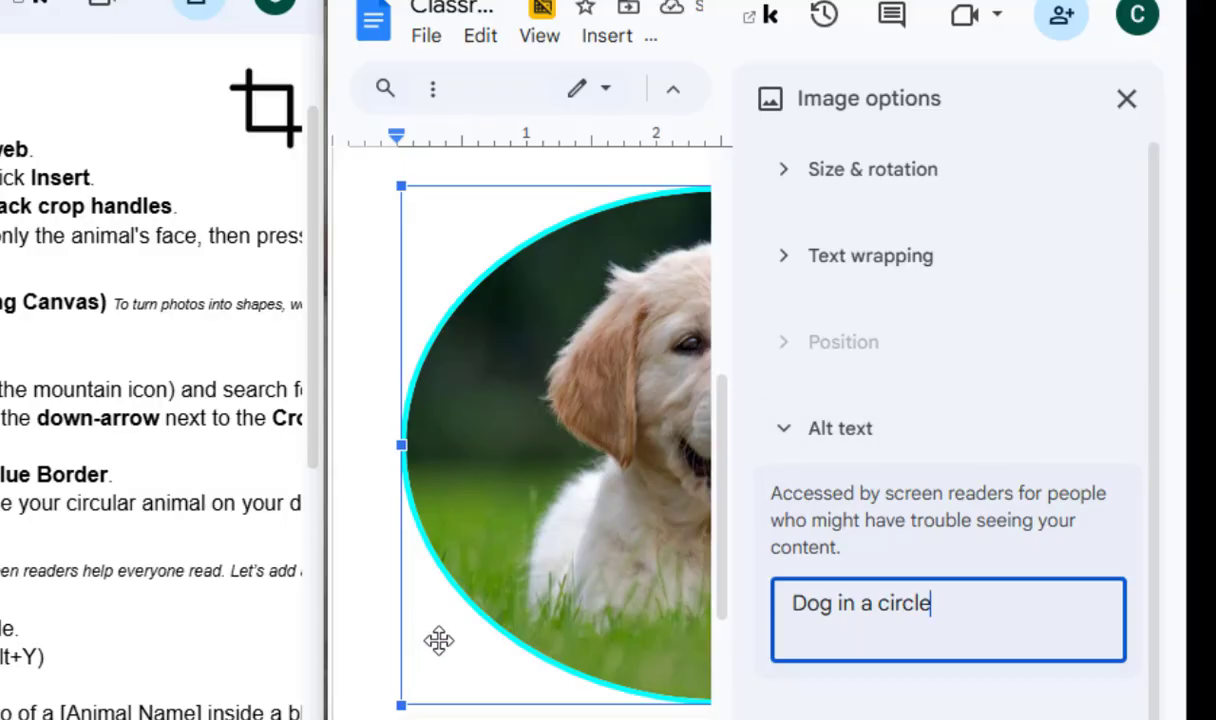
left_click(370, 644)
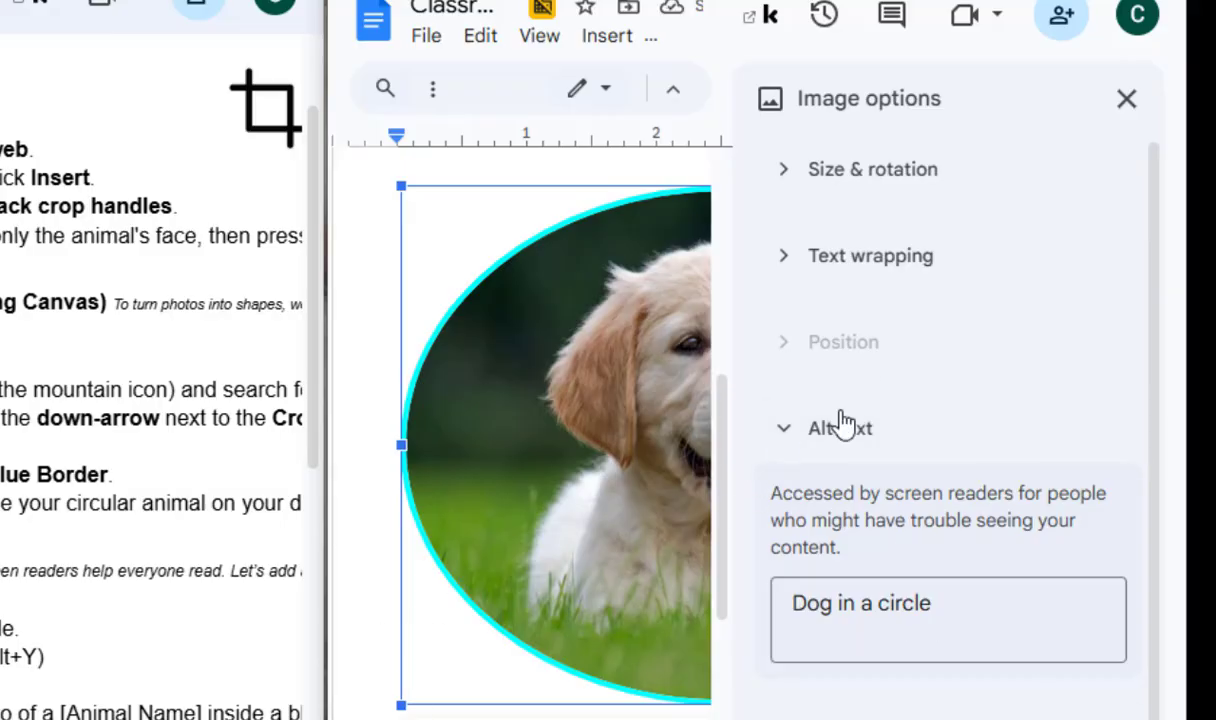
left_click(806, 428)
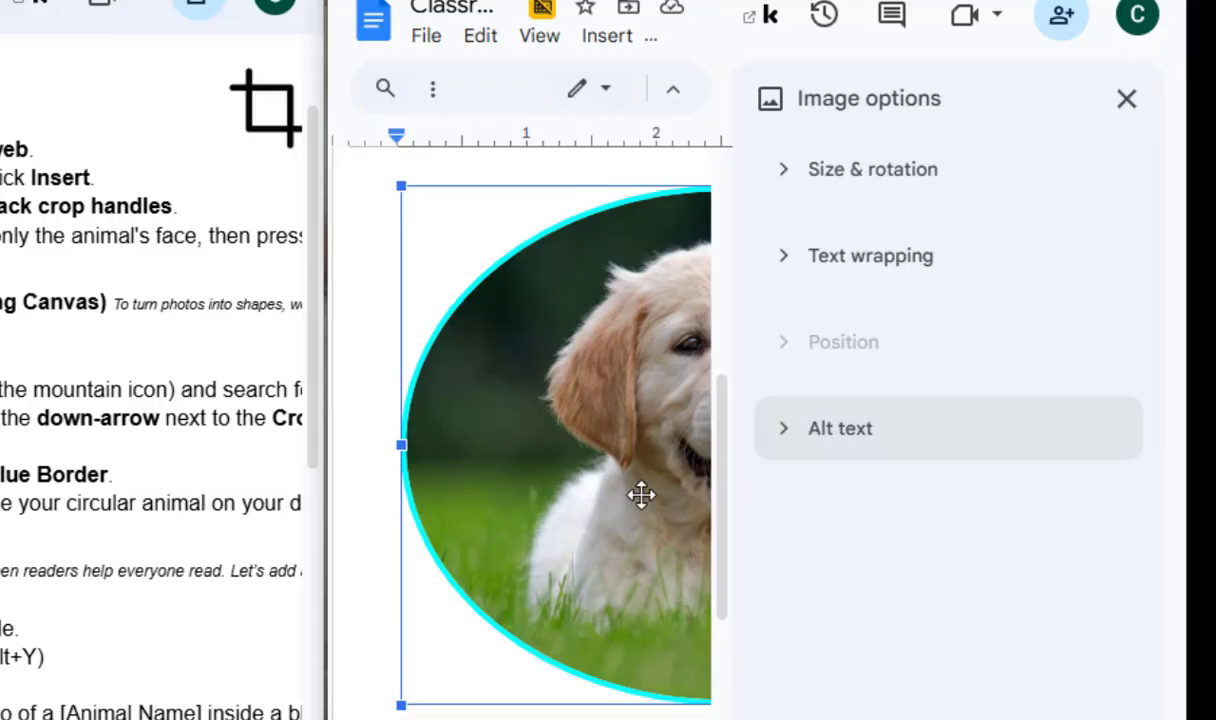
left_click(1129, 98)
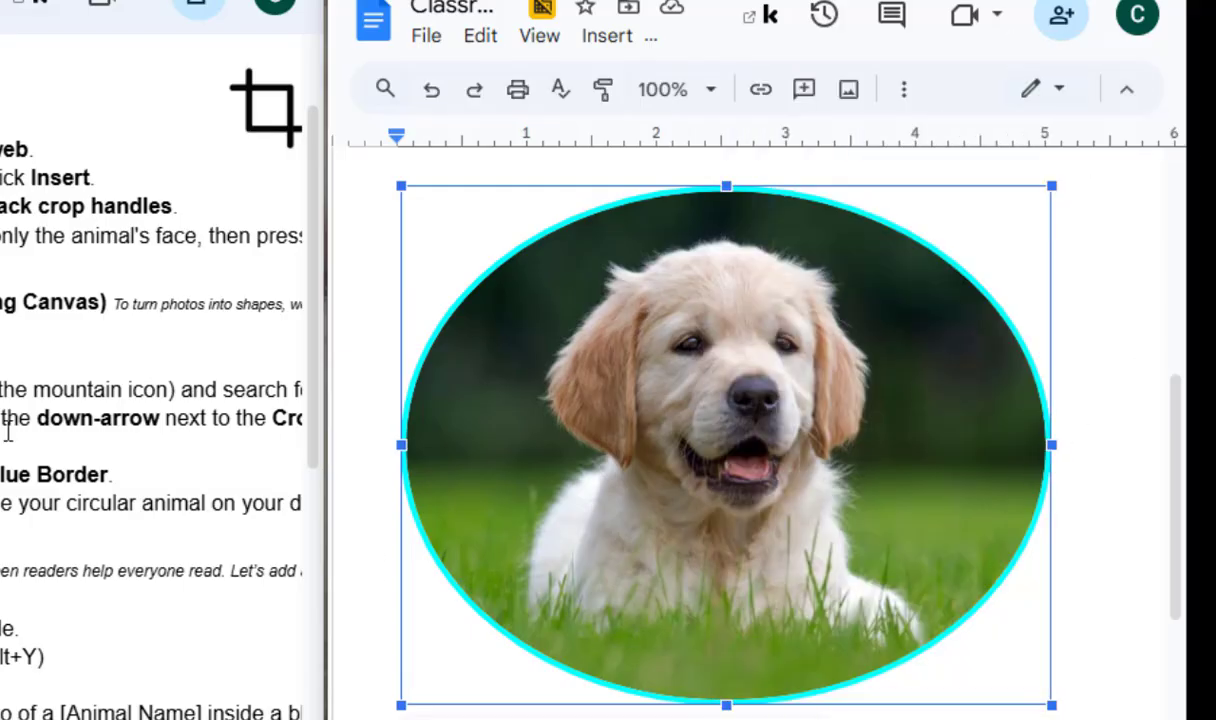
Check the Task 4 wording in the instructions and write "Dog Dog Dog Dog Dog" on a new line below the puppy image.
scroll(10, 440, "down", 5)
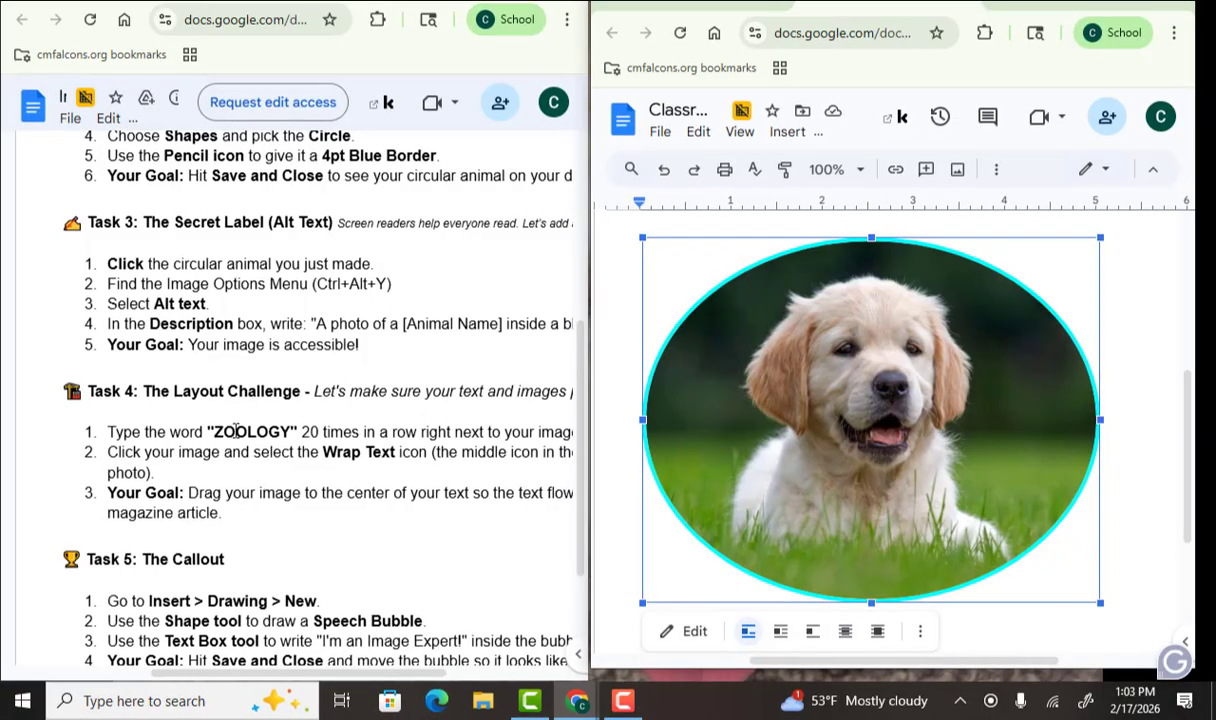
left_click_drag(211, 431, 291, 432)
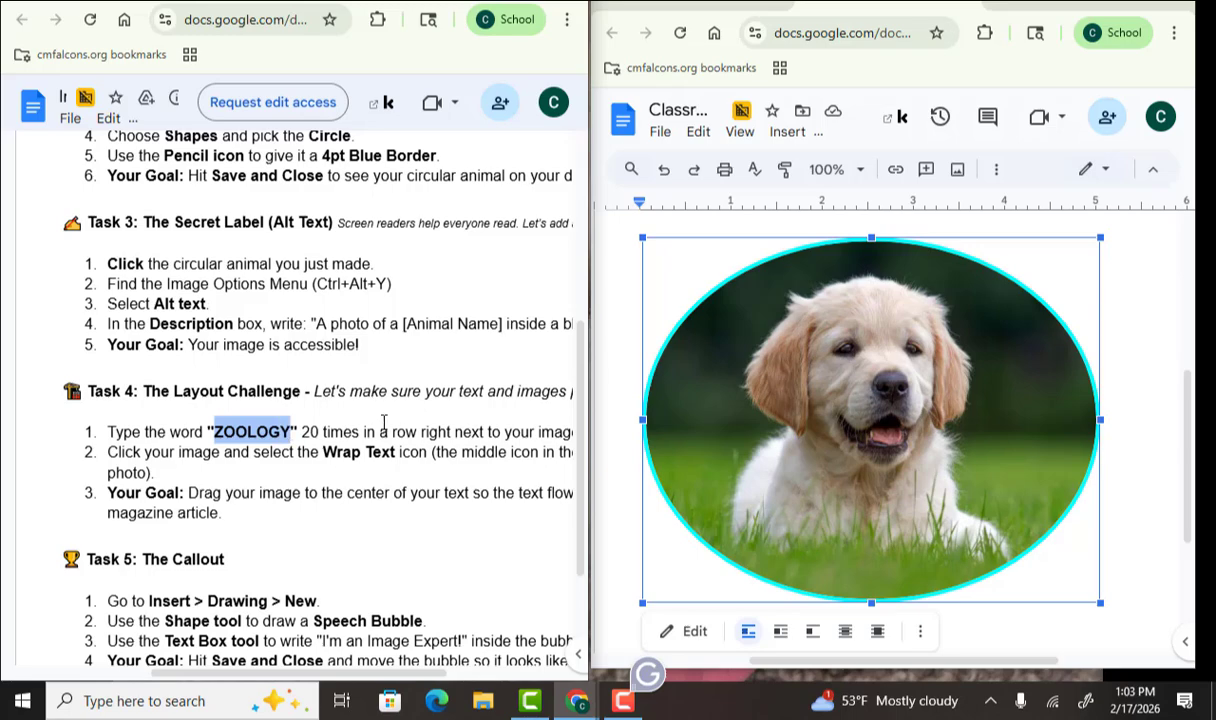
left_click(1130, 543)
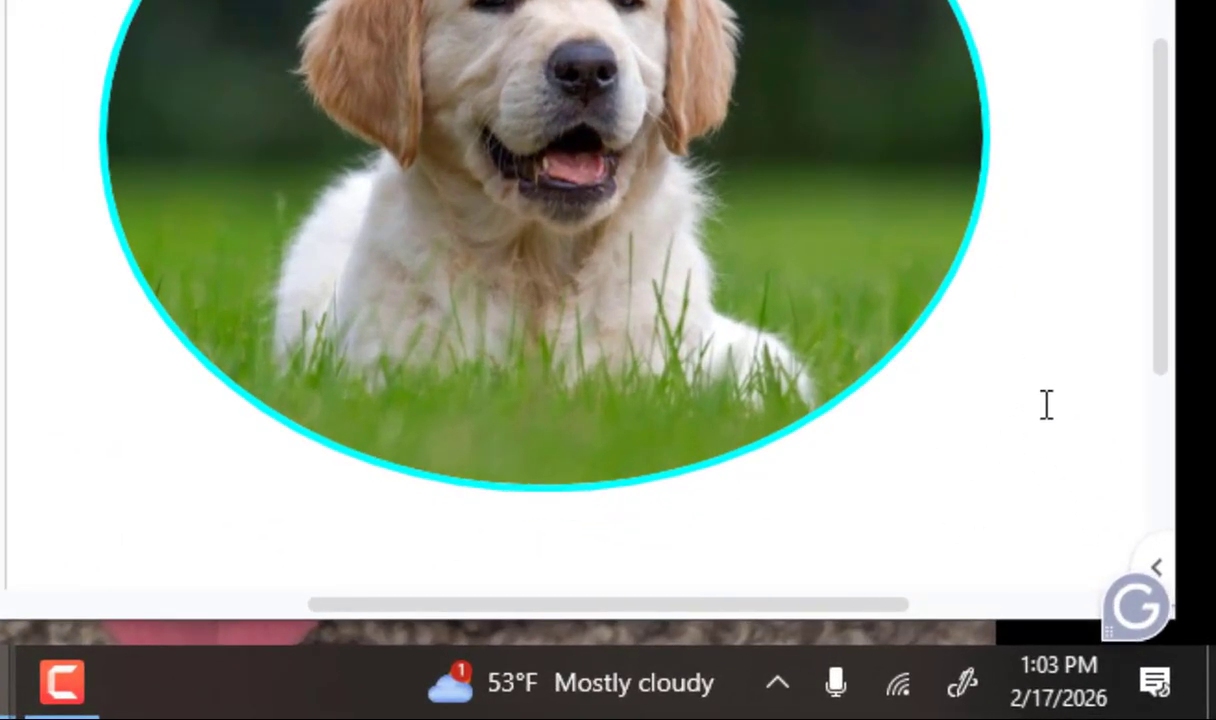
key("Return")
key("Return")
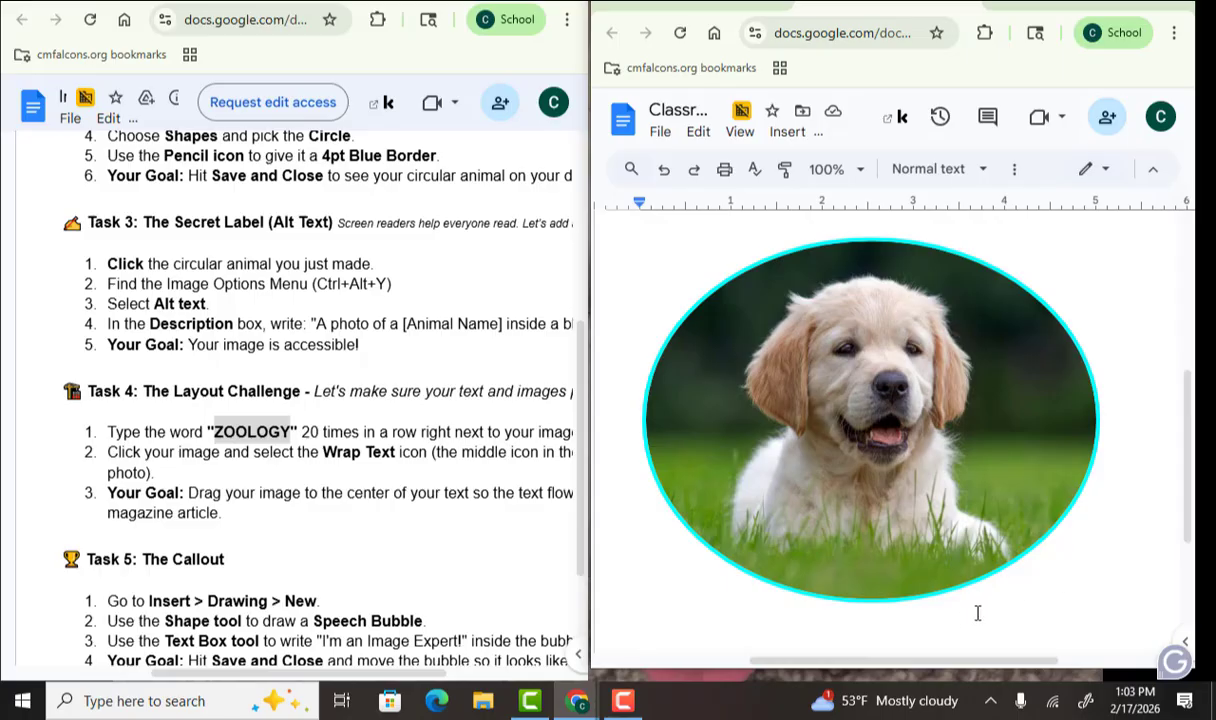
type("Dog Dog Do")
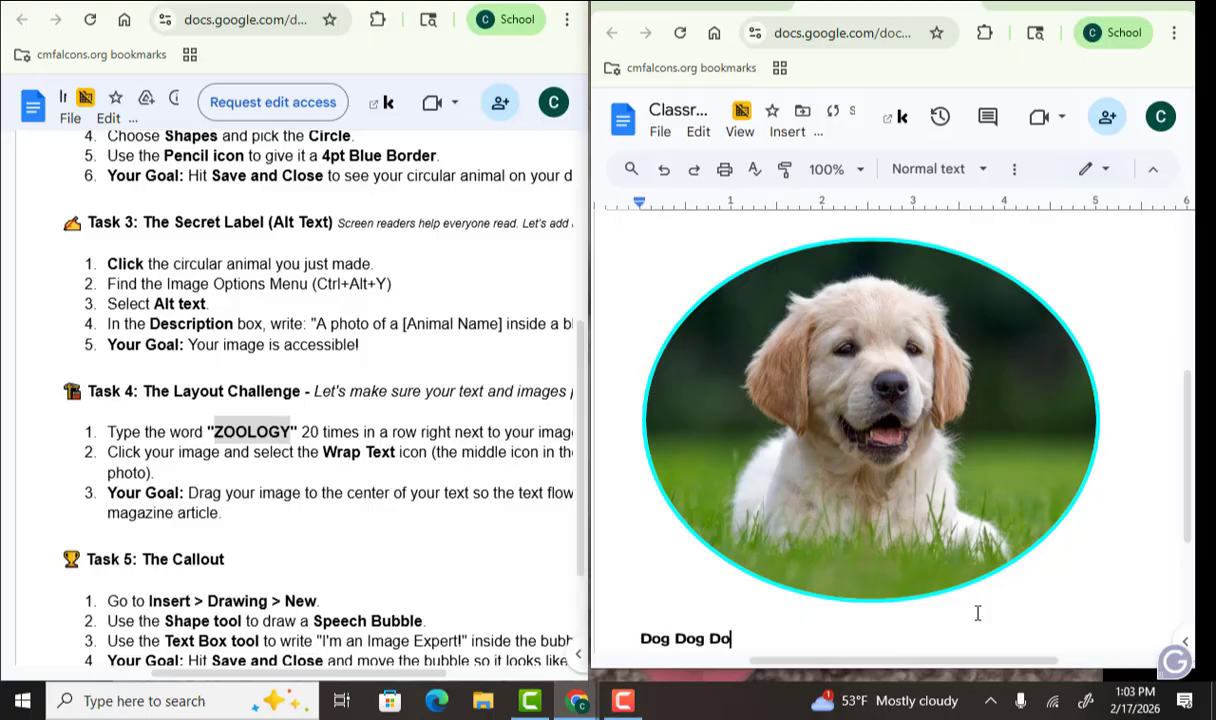
type("g Dog Do")
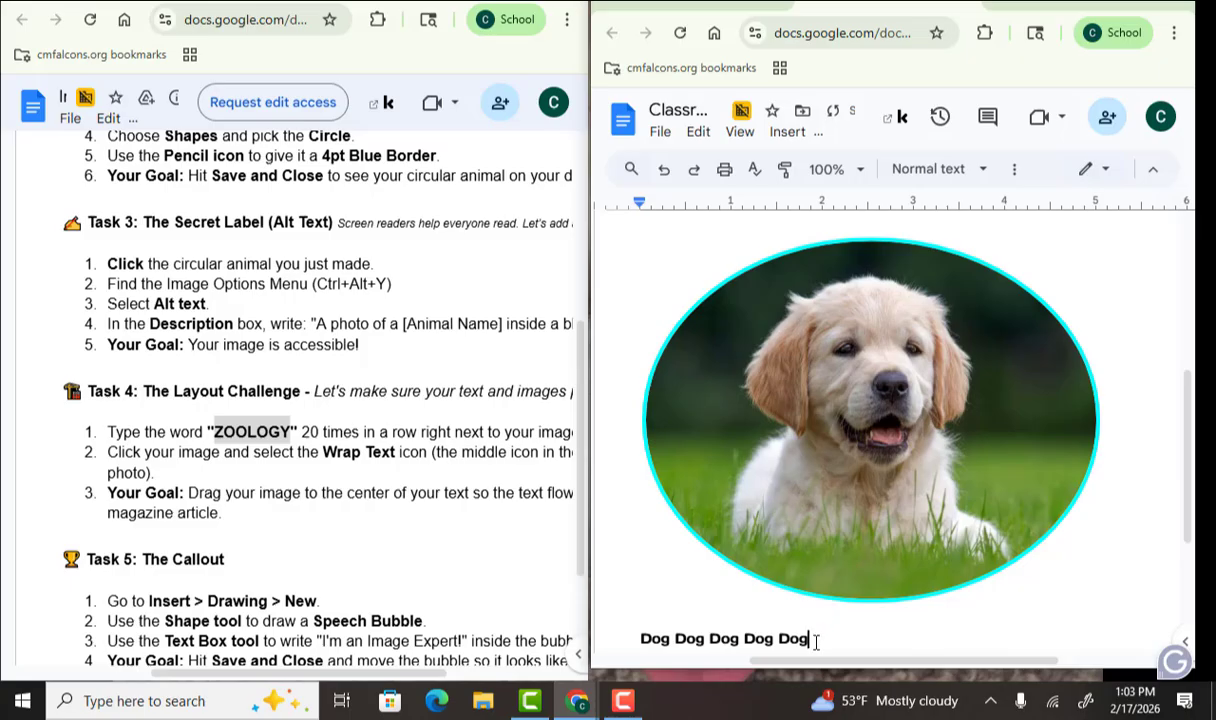
Copy the line of five "Dog" words and paste it repeatedly after itself to fill about eight lines of text.
left_click_drag(809, 640, 640, 636)
key("ctrl+c")
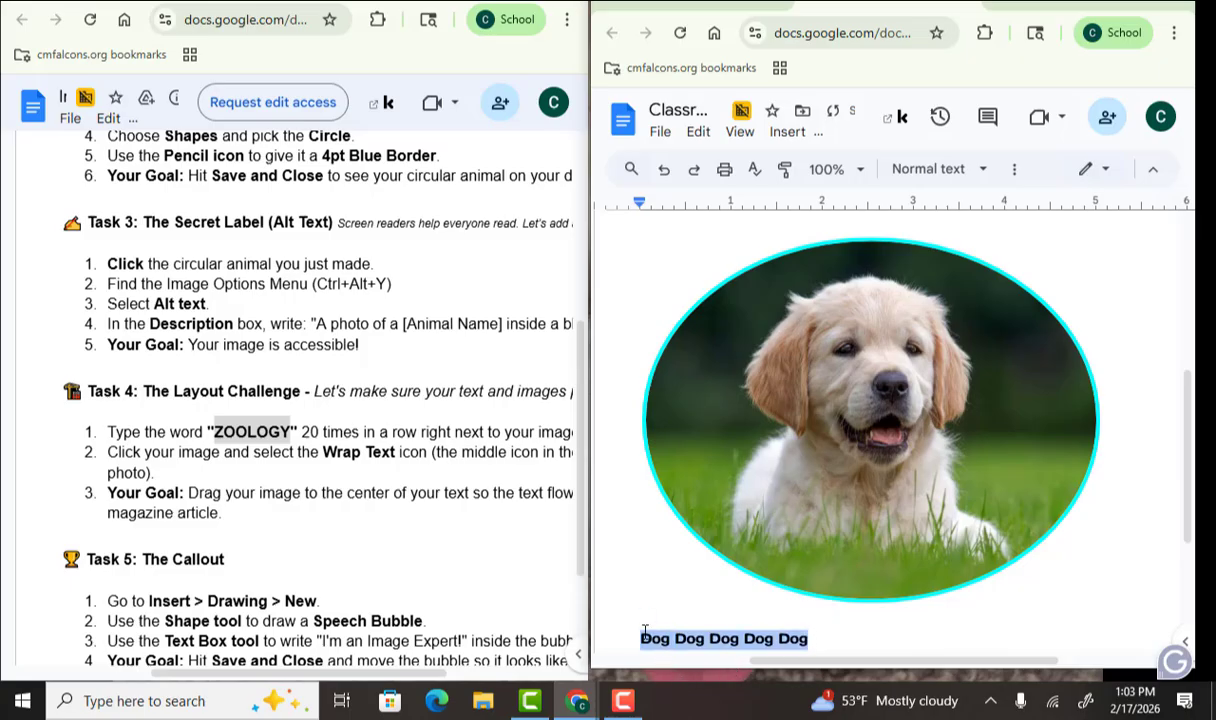
left_click(835, 641)
key("ctrl+v")
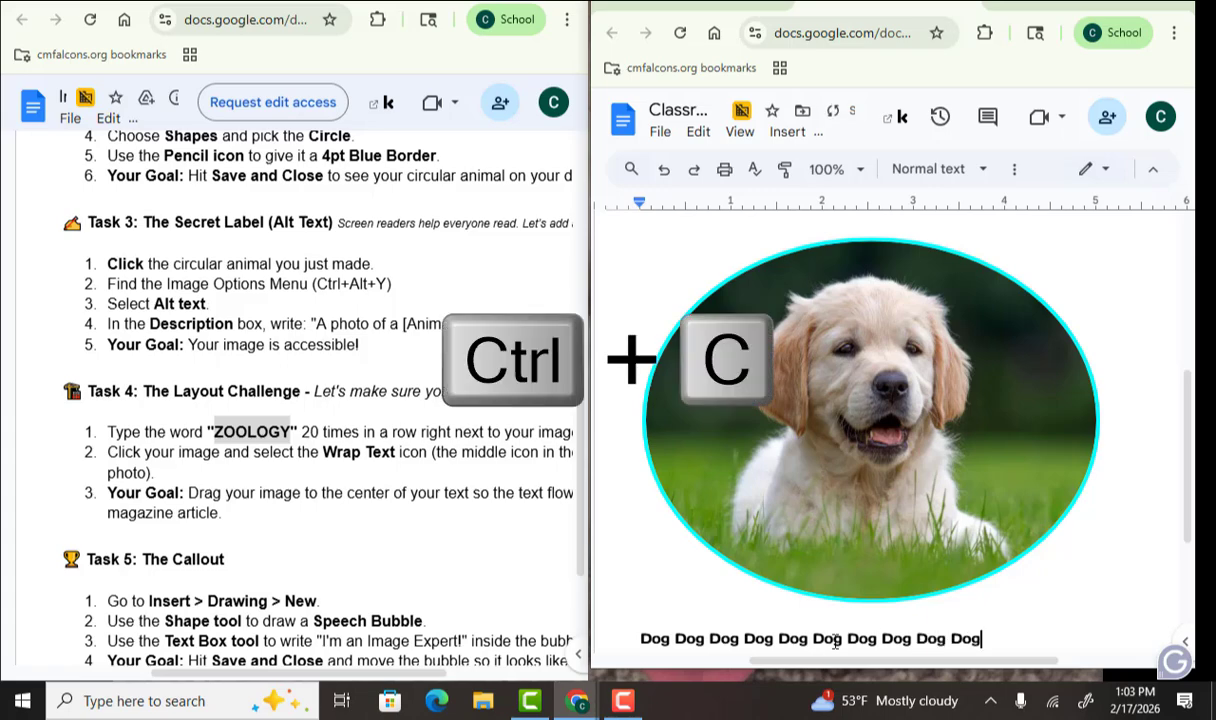
key("ctrl+v")
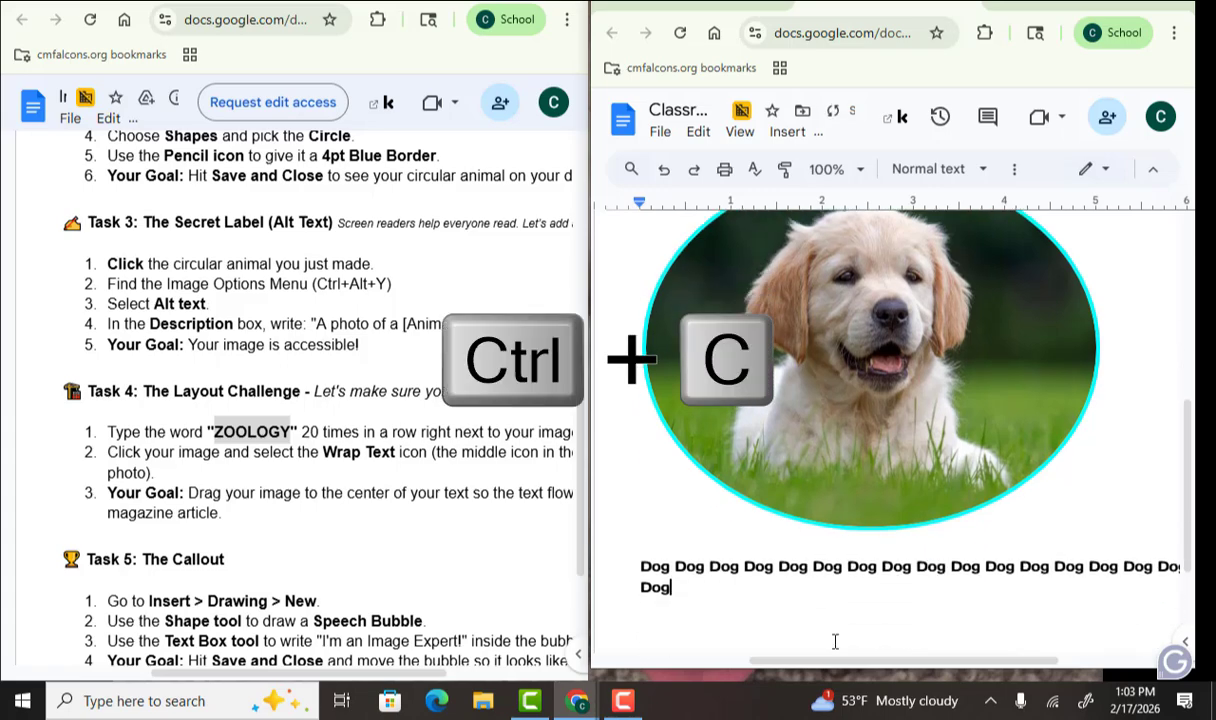
key("ctrl+v")
key("ctrl+v")
key("ctrl+v")
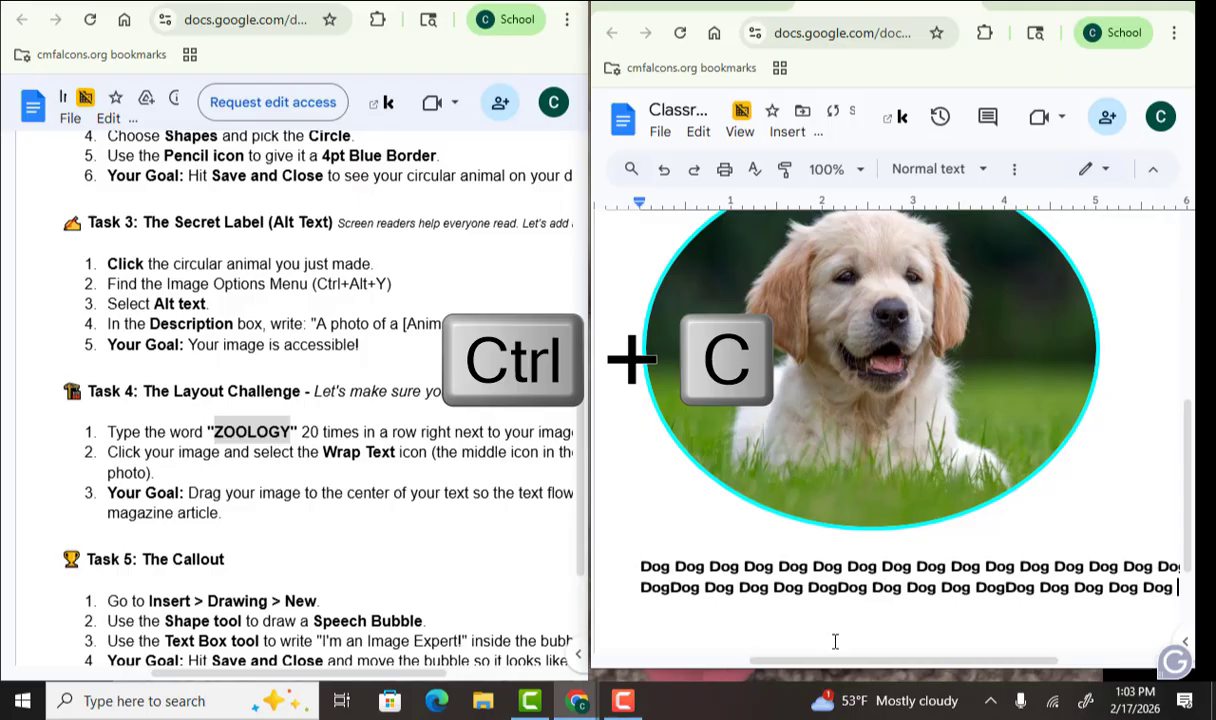
key("ctrl+v")
key("ctrl+v")
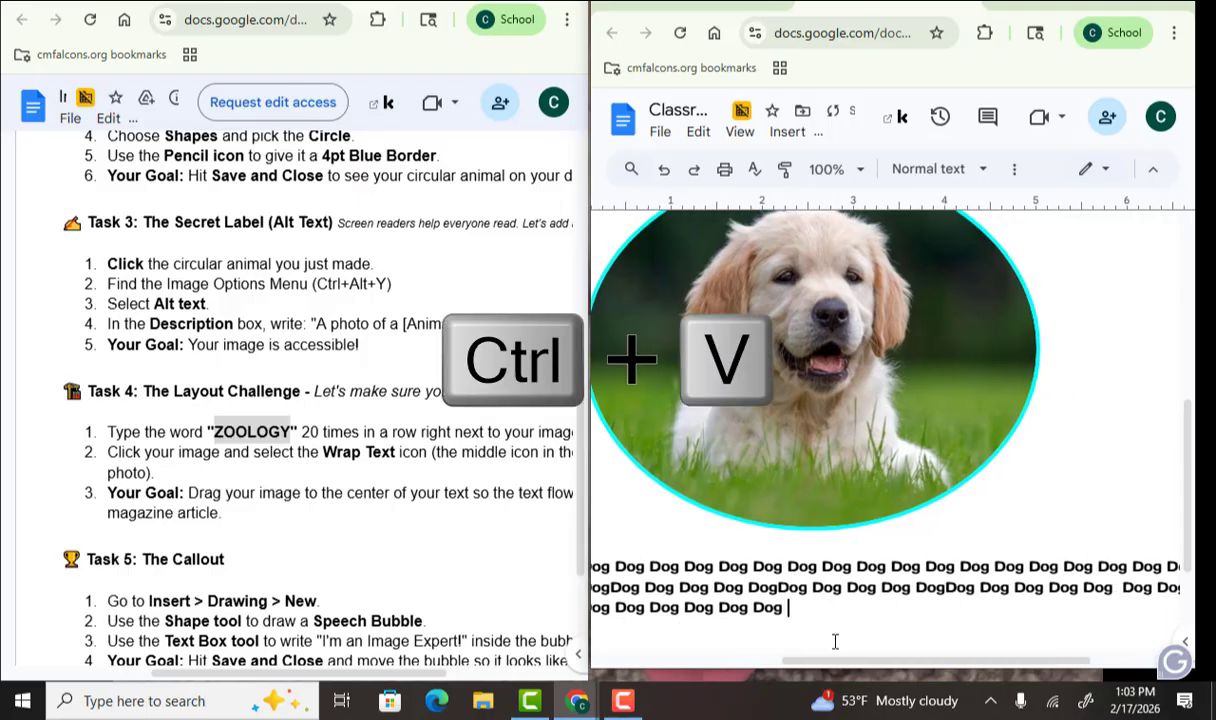
key("ctrl+v")
key("ctrl+v")
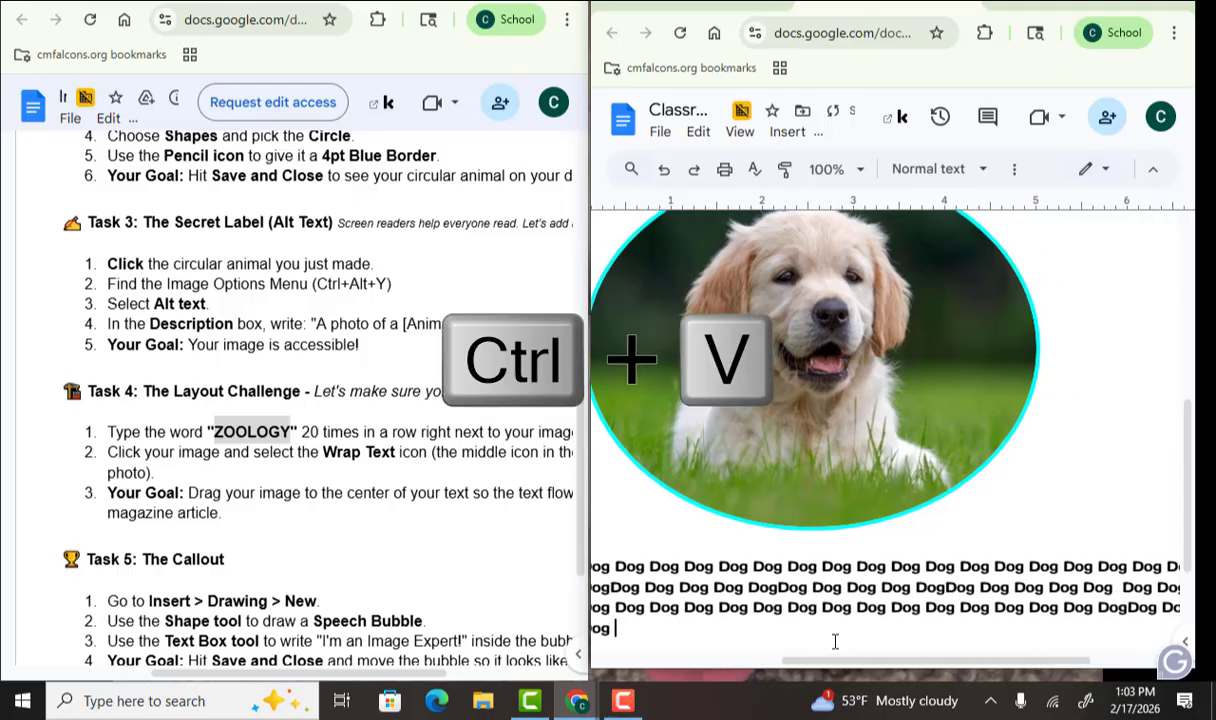
key("ctrl+v")
key("ctrl+v")
key("ctrl+v")
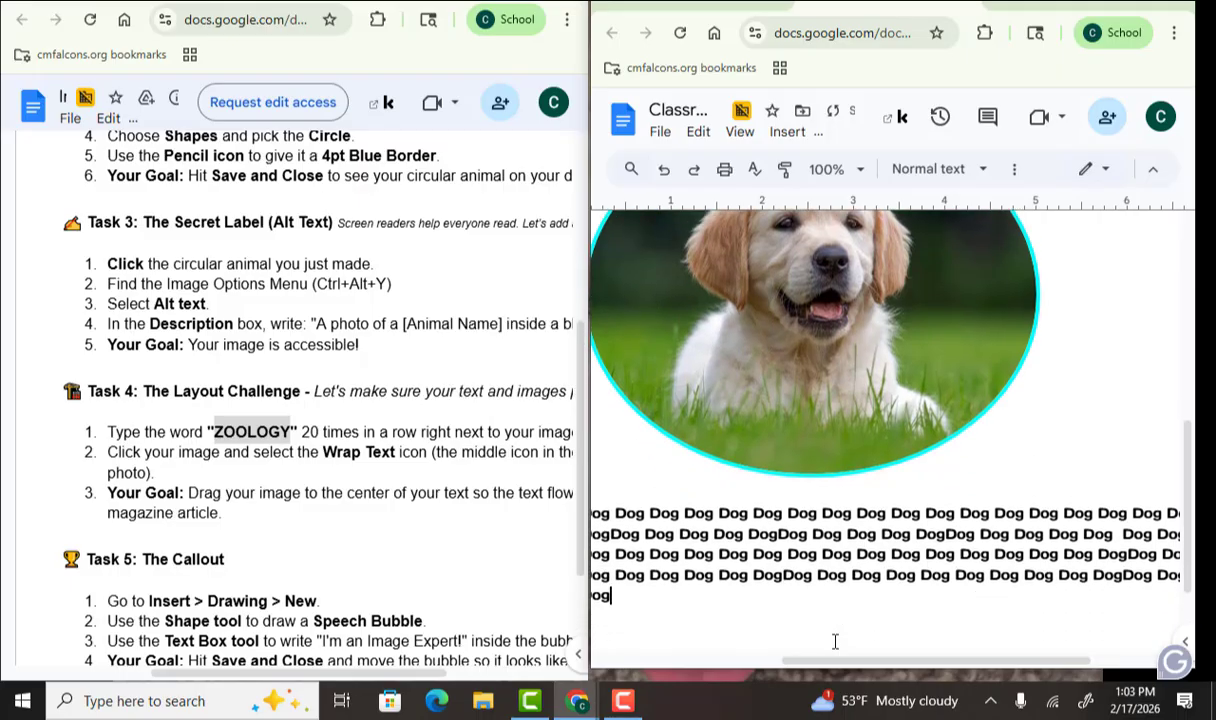
key("ctrl+v")
key("ctrl+v")
key("ctrl+v")
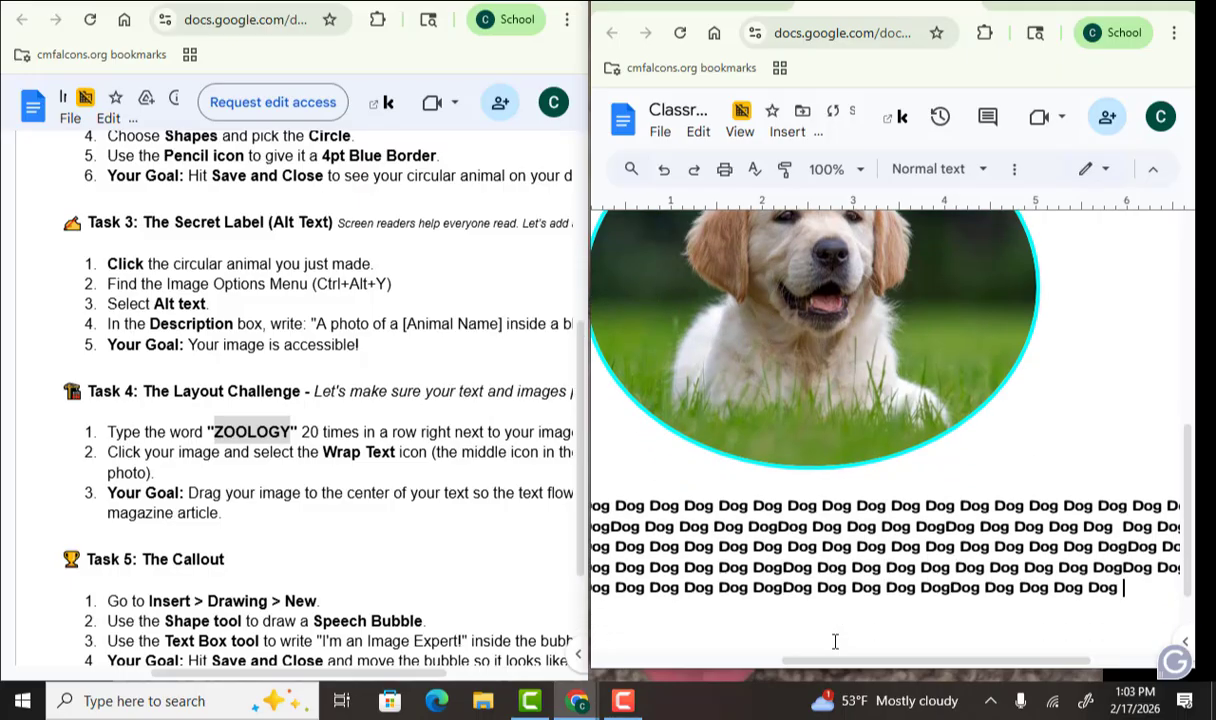
key("ctrl+v")
key("ctrl+v")
key("ctrl+v")
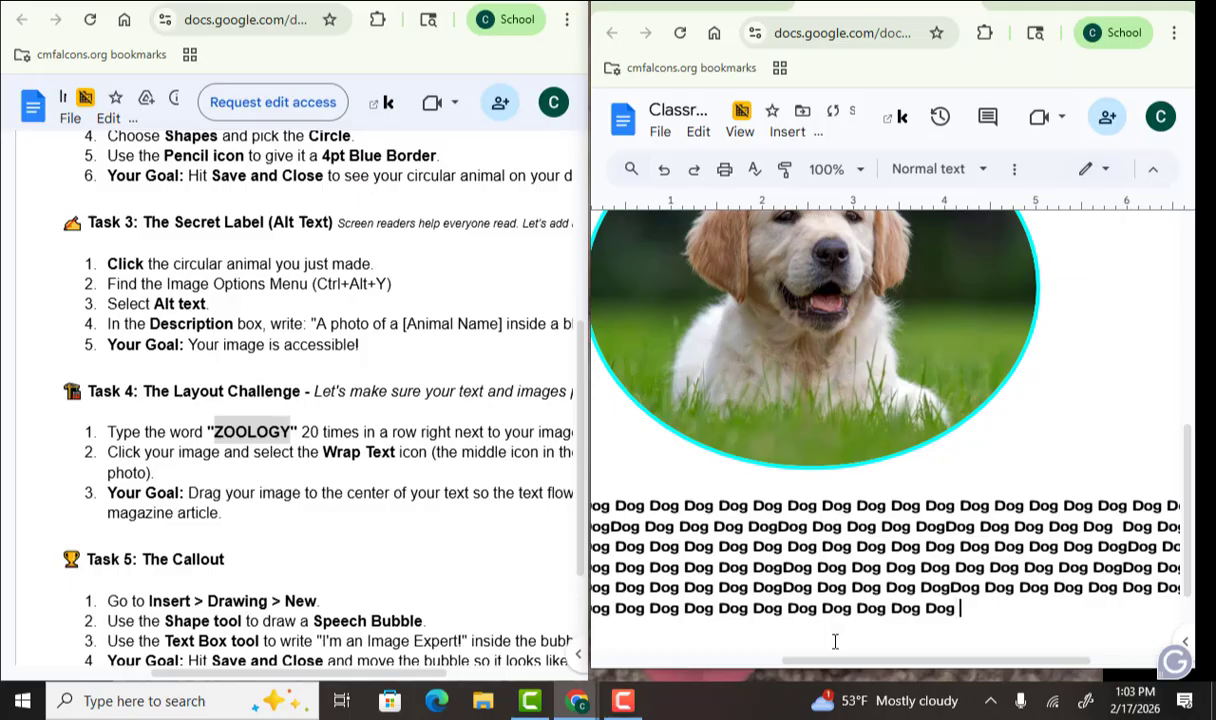
key("ctrl+v")
key("ctrl+v")
key("ctrl+v")
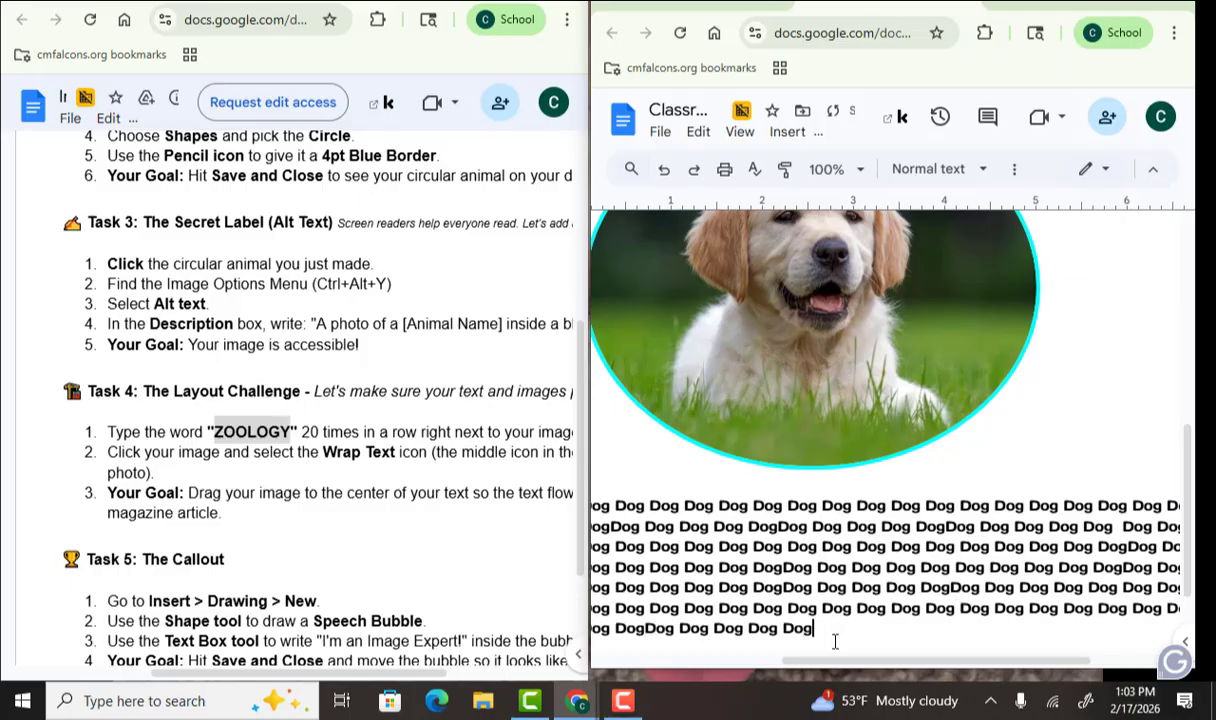
key("ctrl+v")
key("ctrl+v")
key("ctrl+v")
key("ctrl+v")
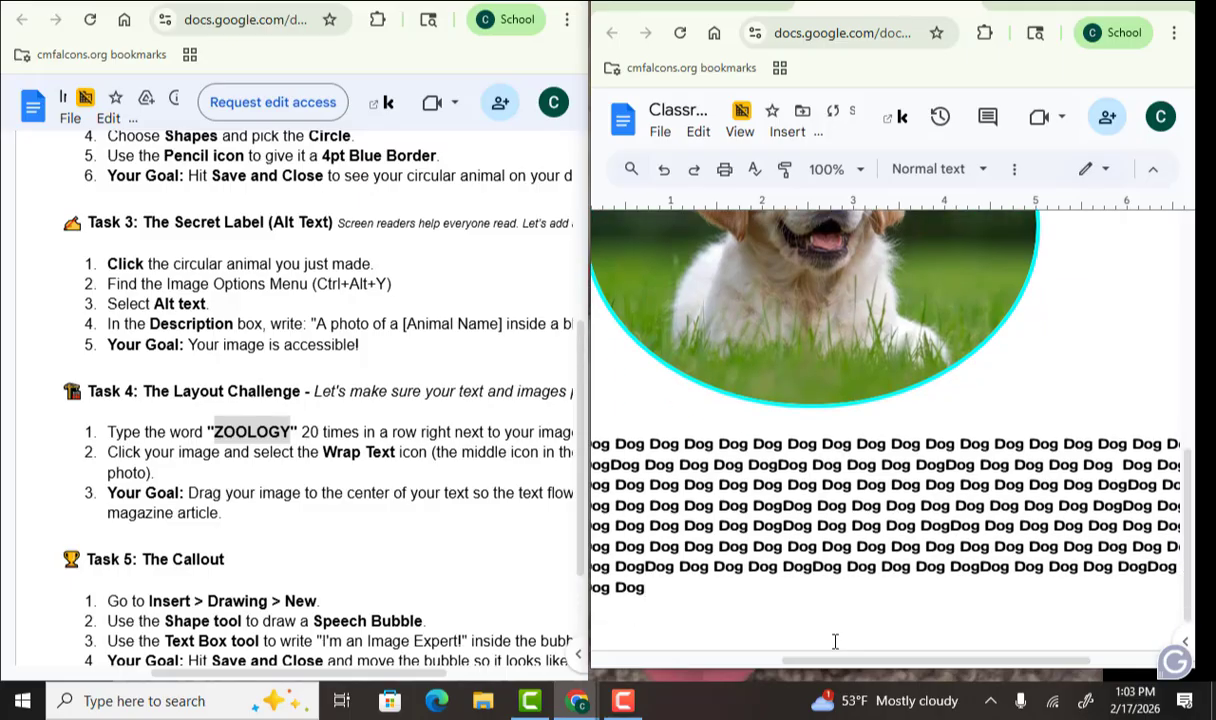
Shrink the oval puppy image proportionally to about 2.2 inches wide, keeping it above the block of text.
scroll(838, 640, "up", 3)
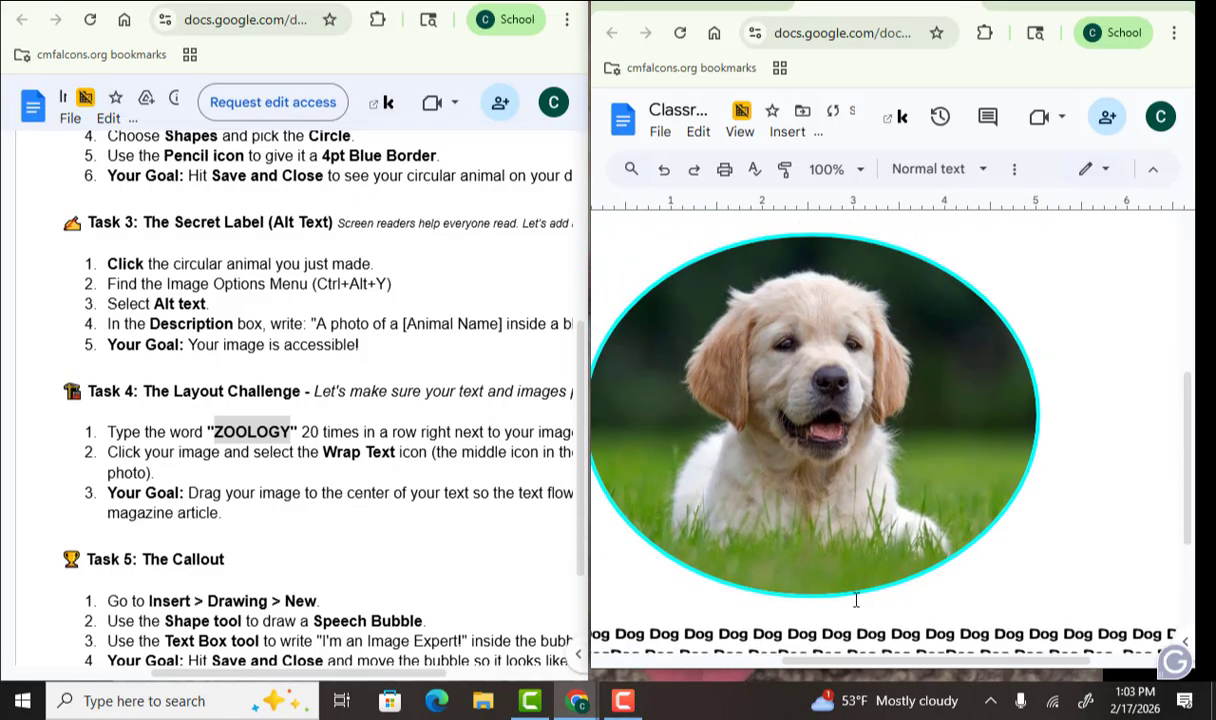
left_click(879, 400)
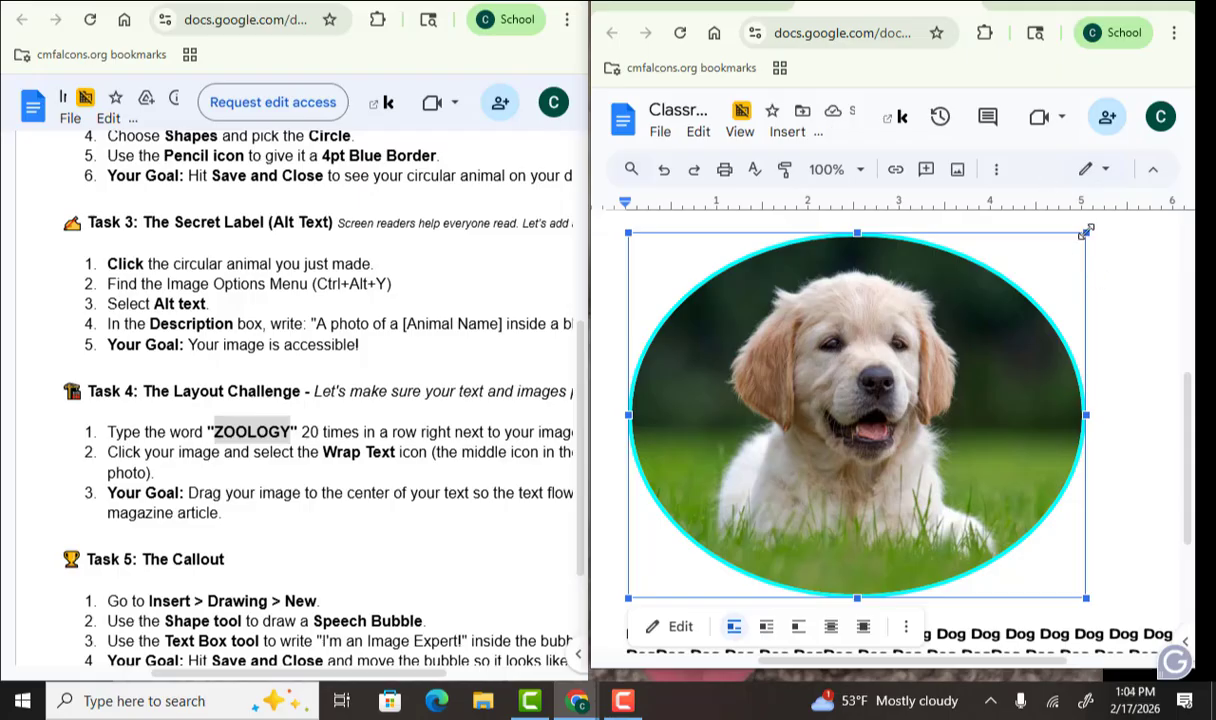
left_click_drag(1087, 231, 801, 434)
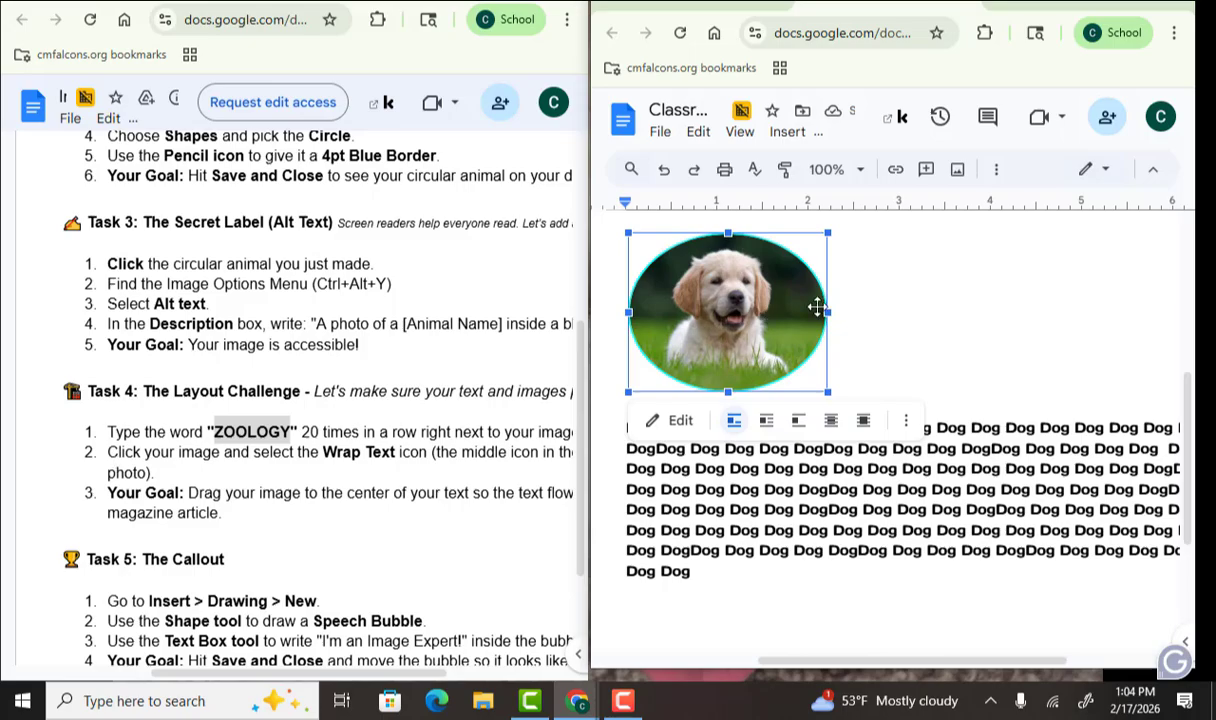
Change the small puppy image's layout from in line to wrap text so the "Dog" text flows beside it.
left_click(948, 328)
left_click(738, 320)
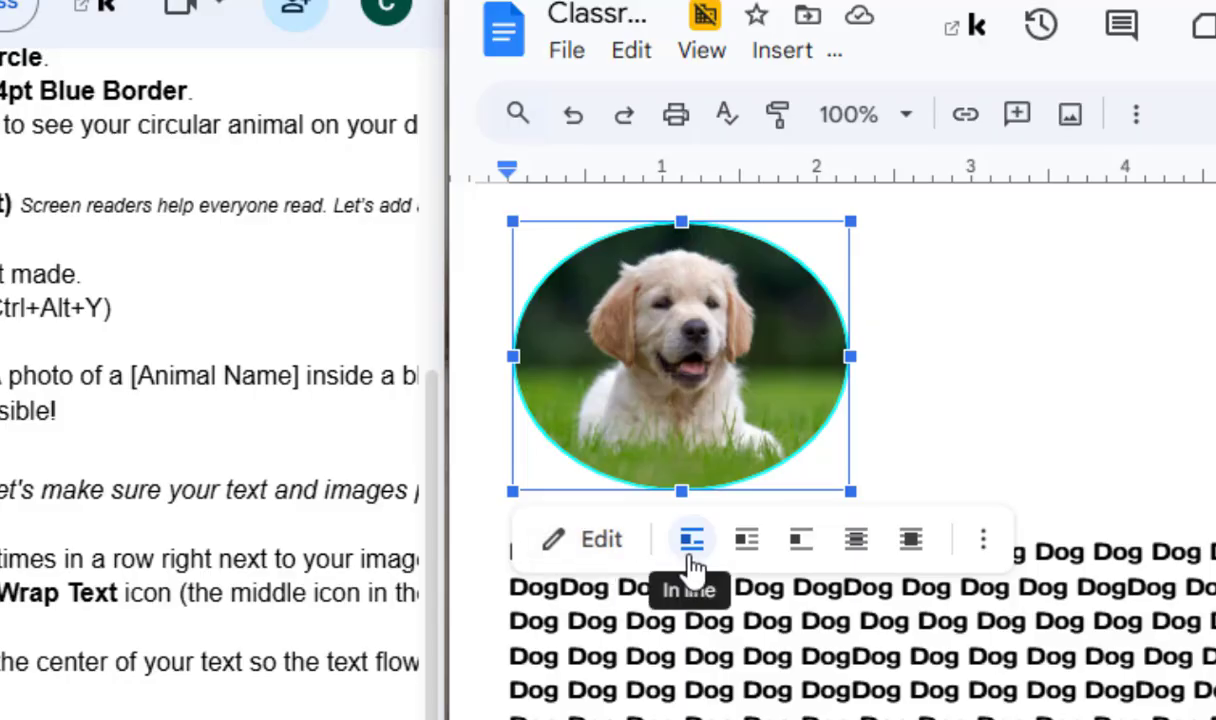
left_click(749, 552)
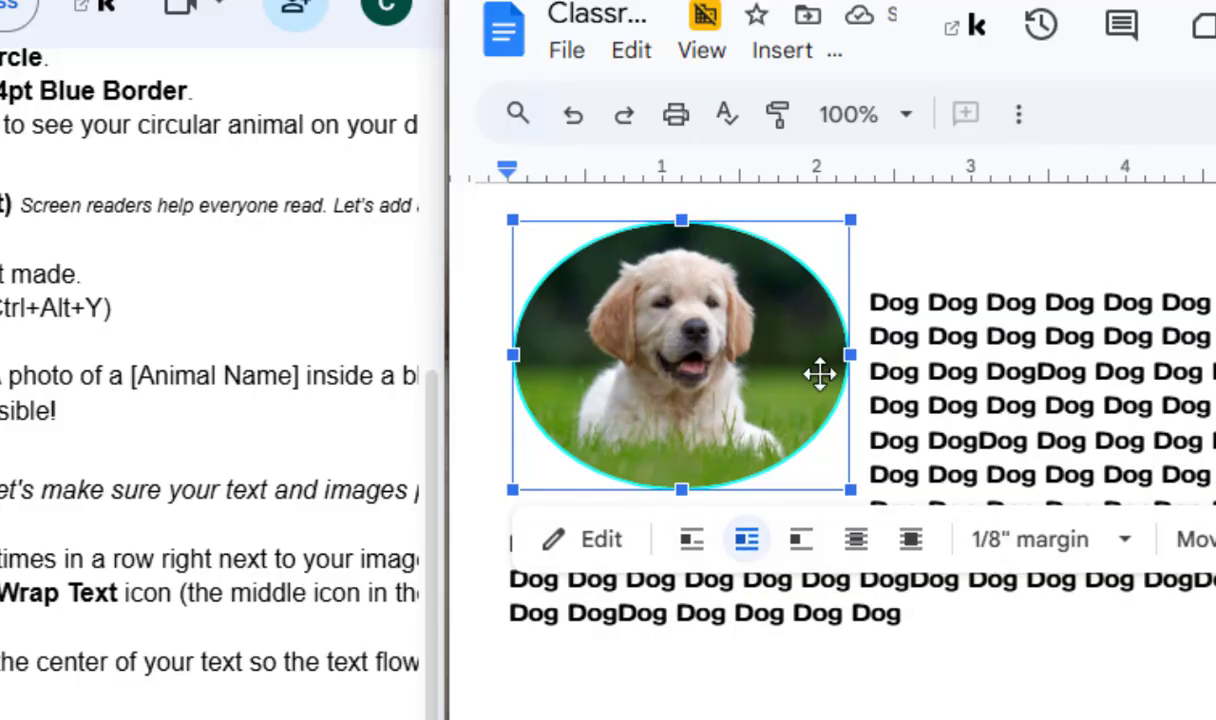
Move the oval puppy image into the middle of the "Dog" text so the words flow on both sides of it.
left_click_drag(752, 396, 982, 475)
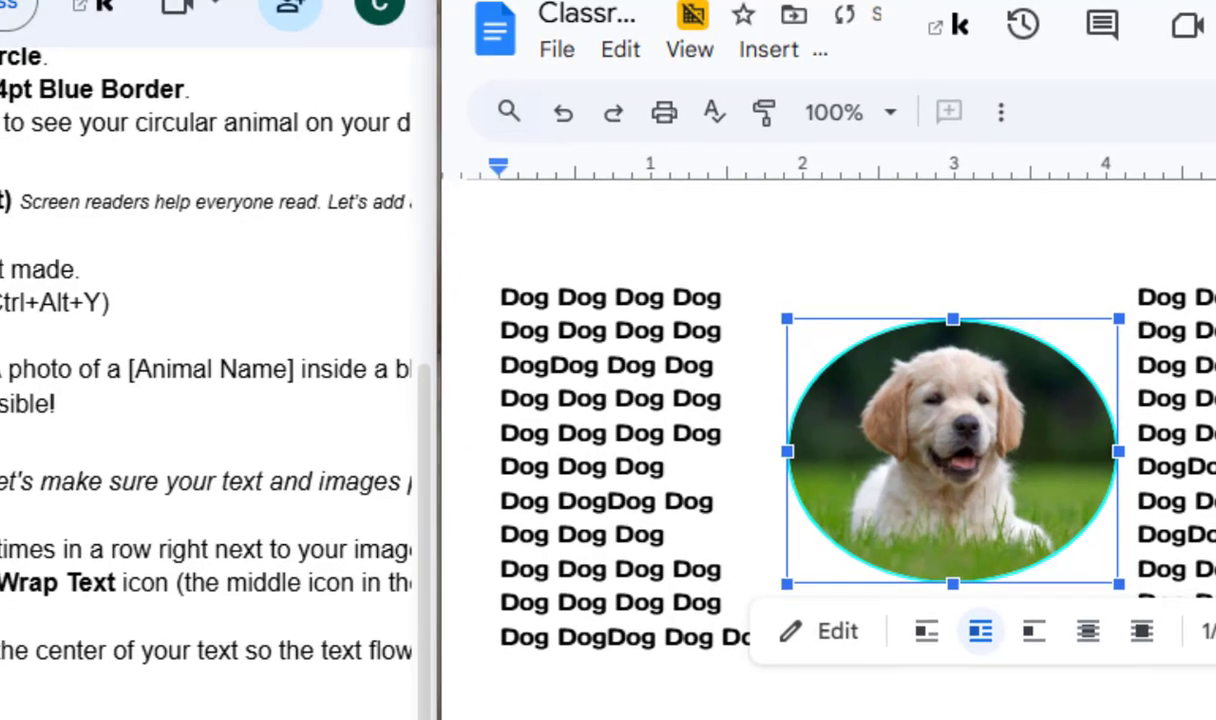
left_click(728, 646)
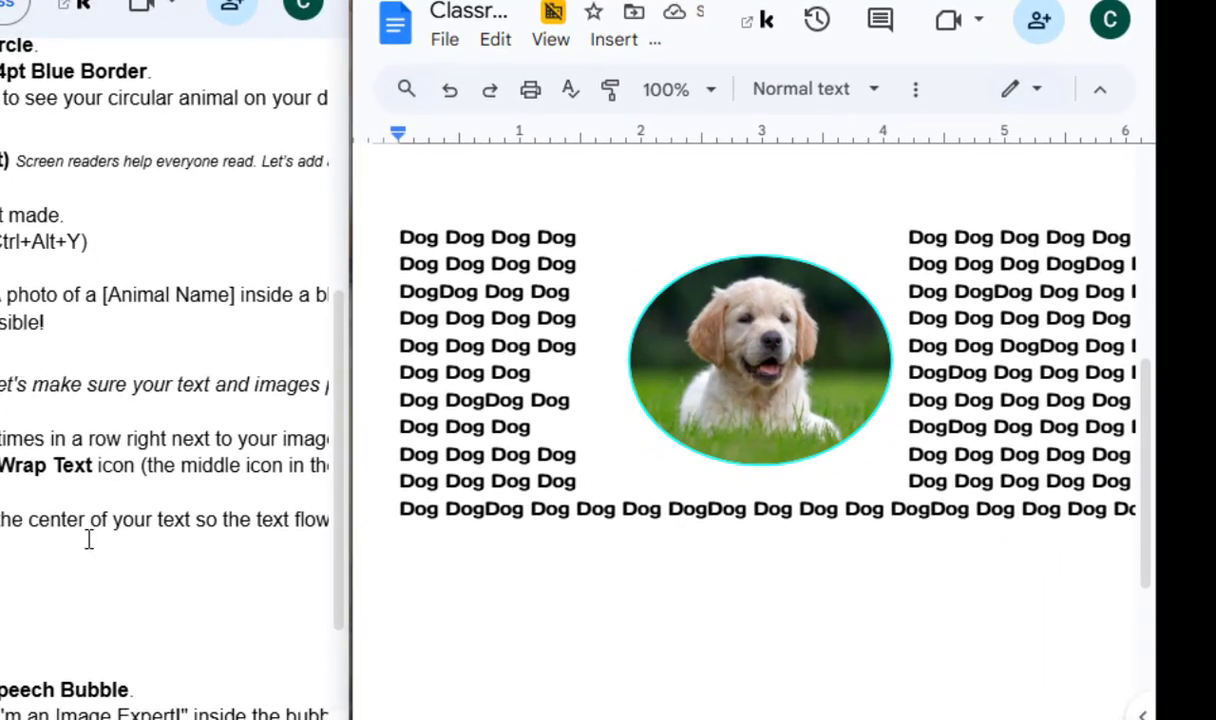
Check the Task 5 instructions, place the cursor right after the giraffe image and start a new drawing there.
scroll(90, 548, "down", 3)
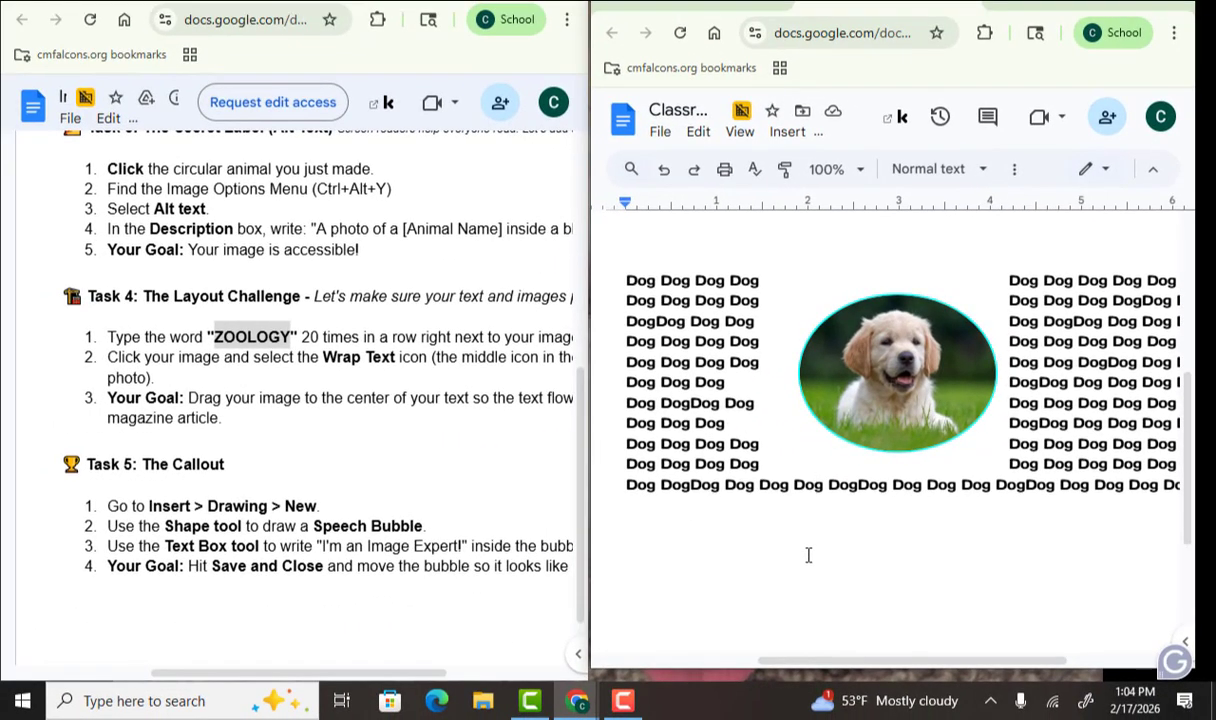
scroll(808, 555, "up", 10)
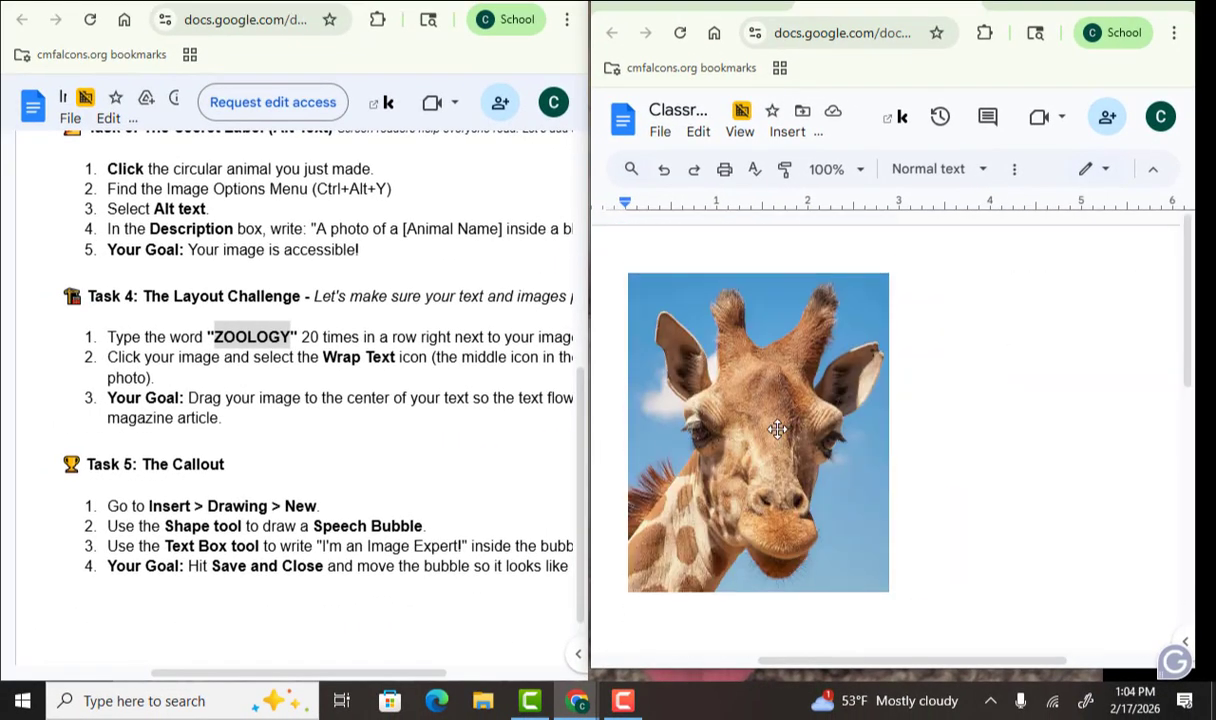
left_click(738, 408)
left_click(944, 577)
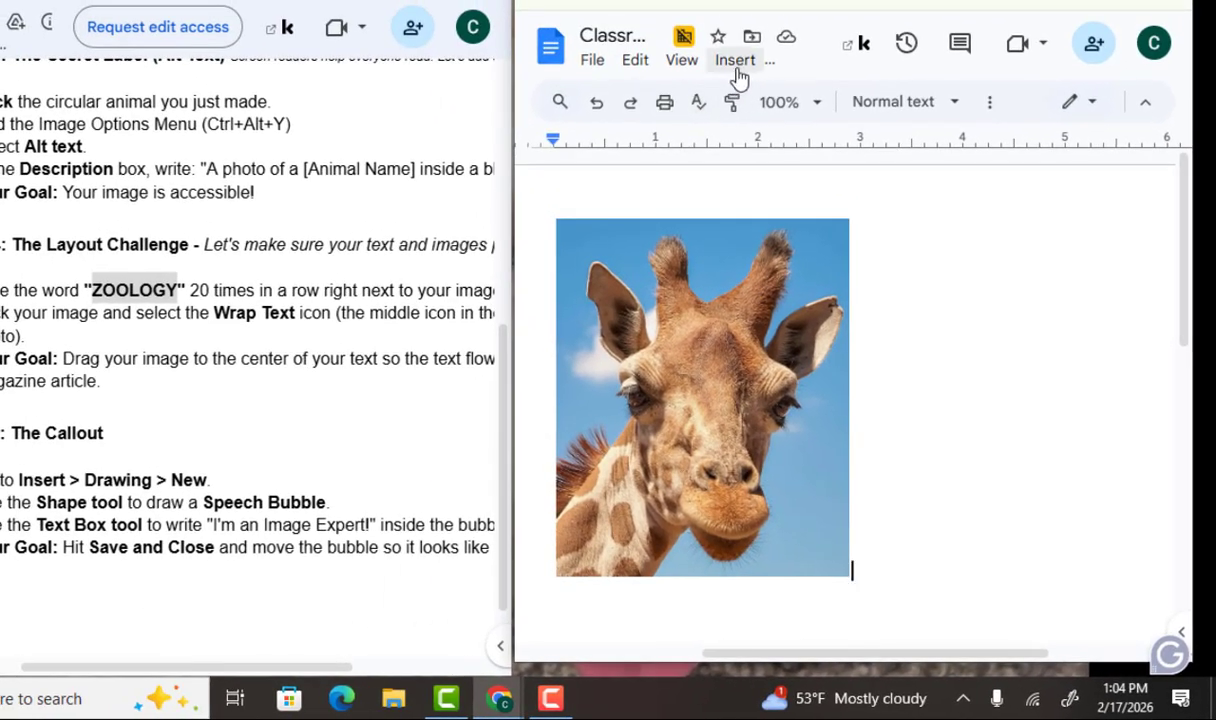
left_click(737, 70)
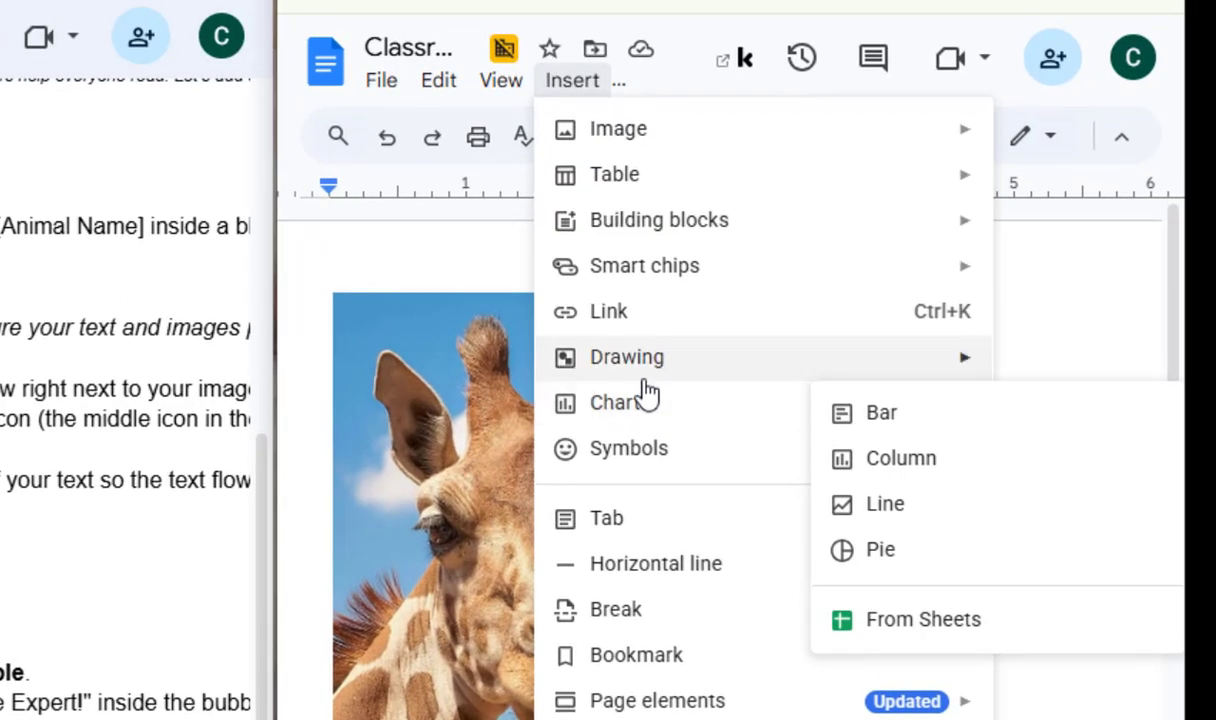
mouse_move(792, 278)
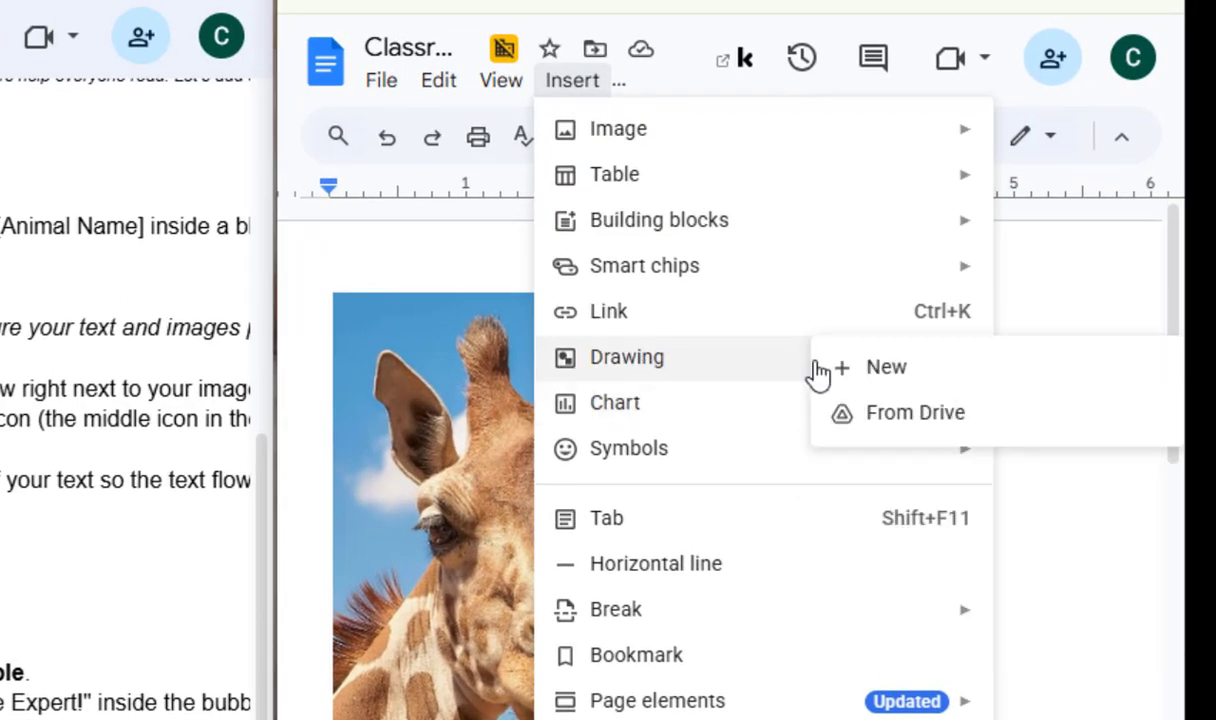
left_click(890, 368)
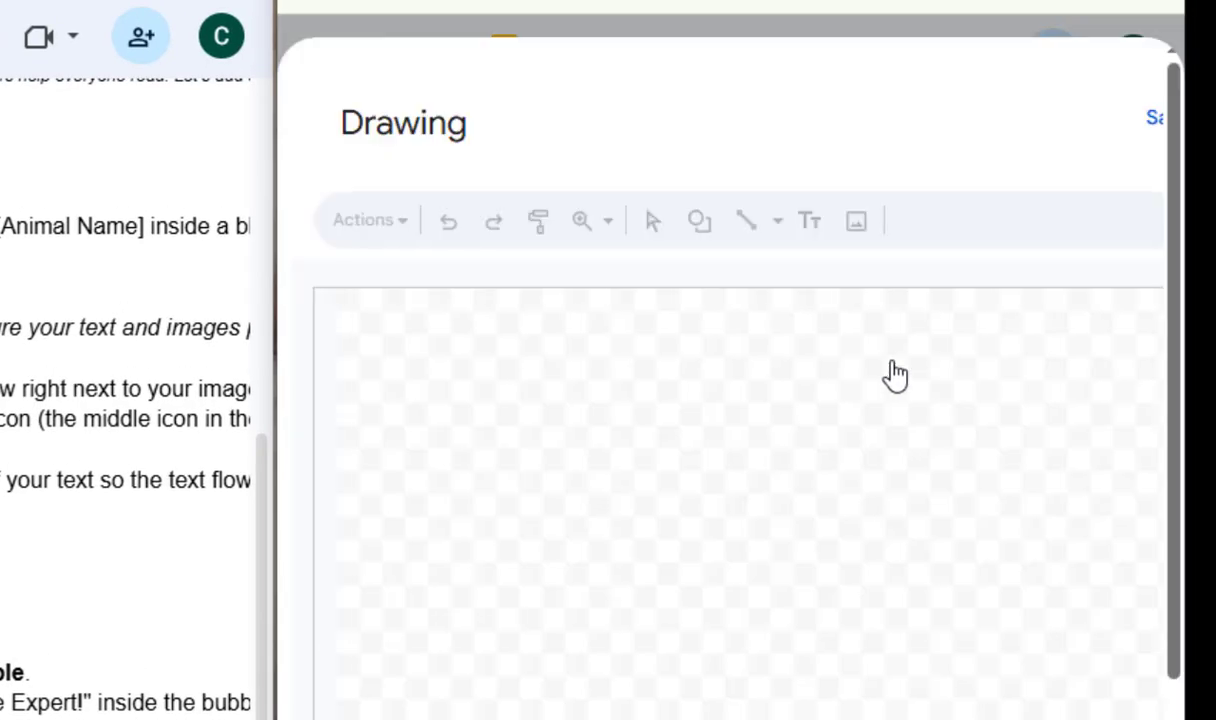
Draw a cloud callout about 2.9 inches wide and 2.3 inches high in the middle of the drawing canvas.
left_click(705, 238)
mouse_move(793, 378)
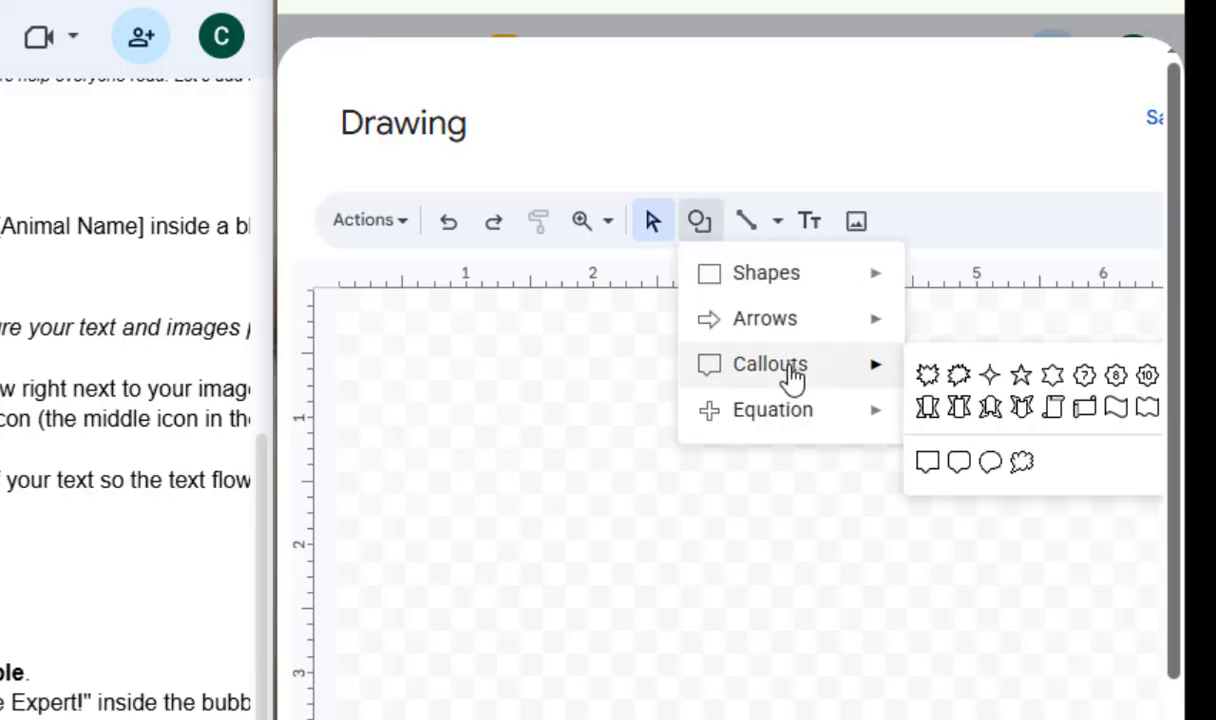
left_click(1021, 463)
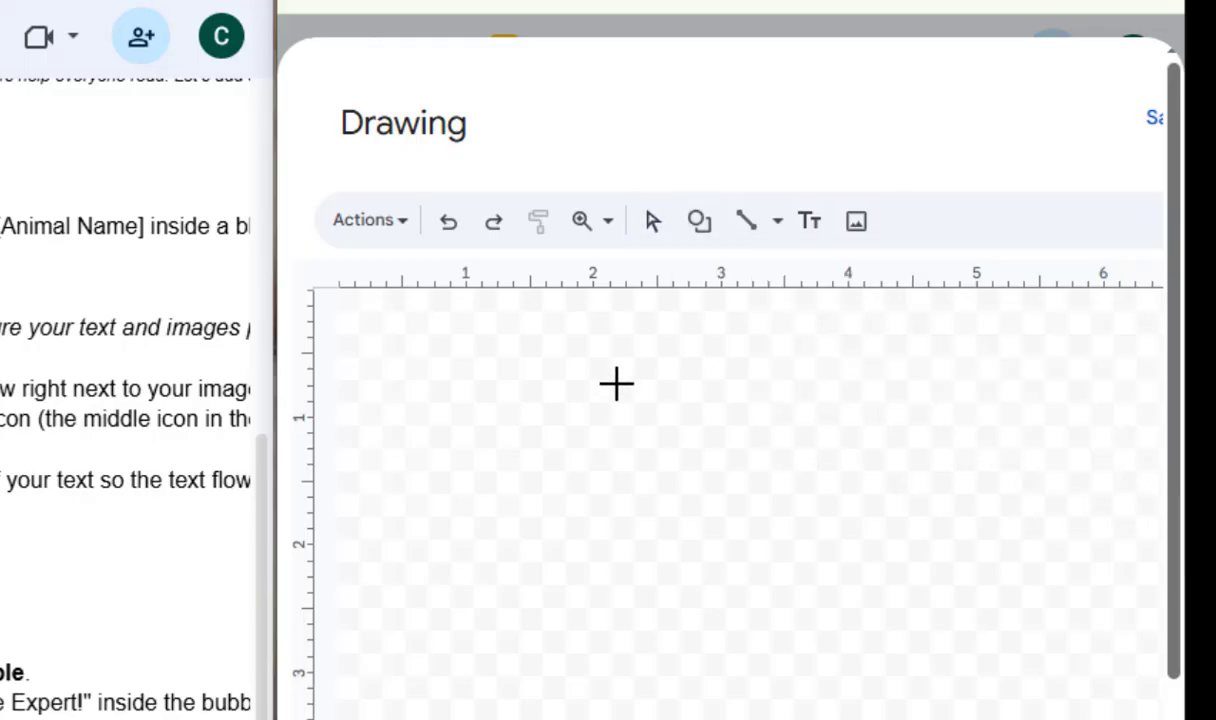
left_click_drag(616, 383, 990, 677)
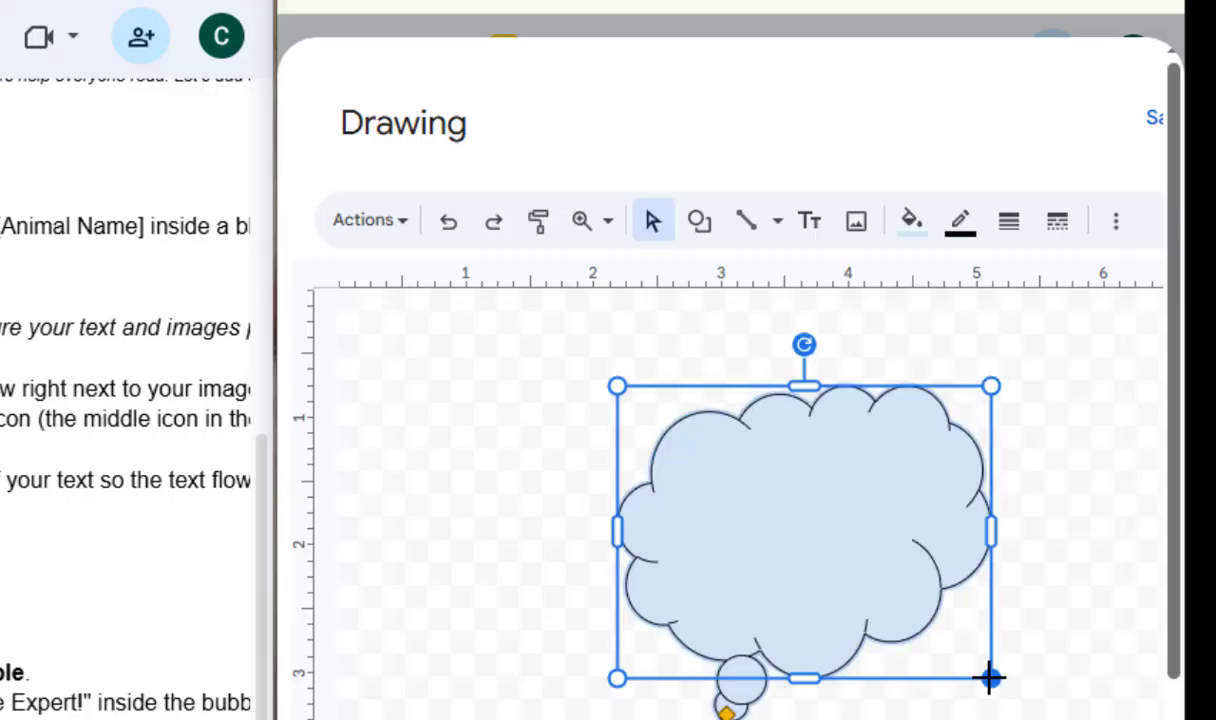
Fill the cloud callout with yellow and set its black outline to 4px.
left_click(910, 222)
left_click(1016, 458)
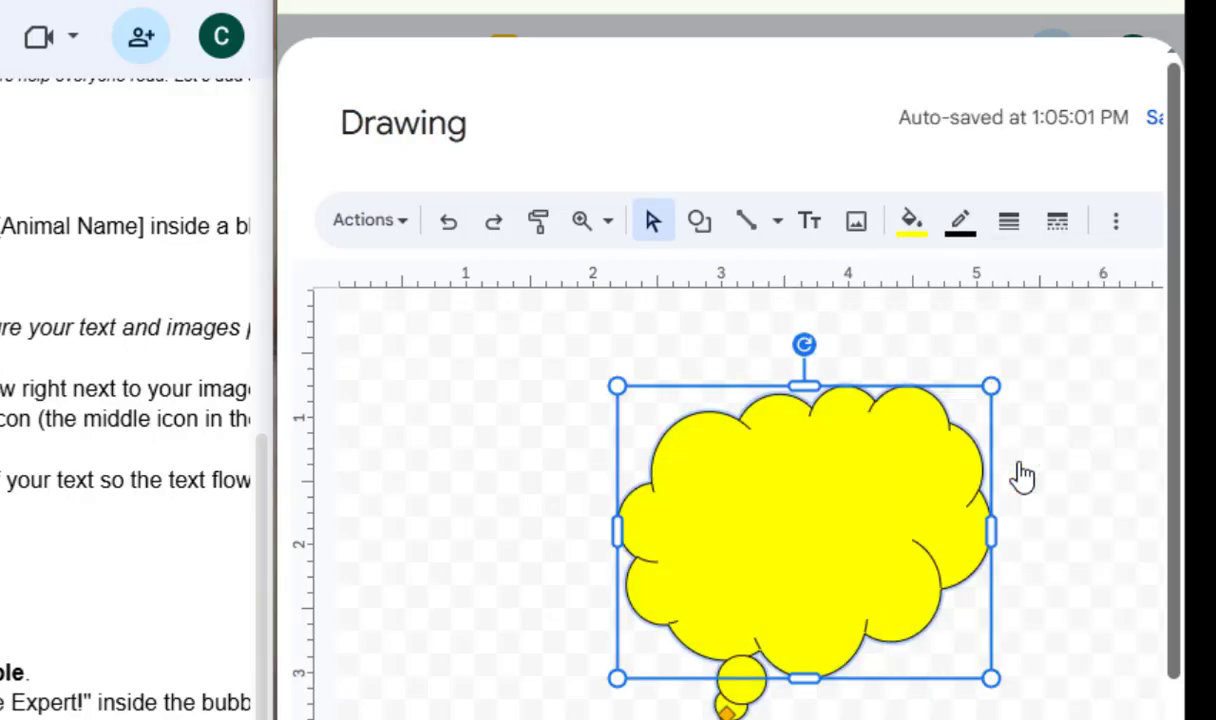
left_click(963, 230)
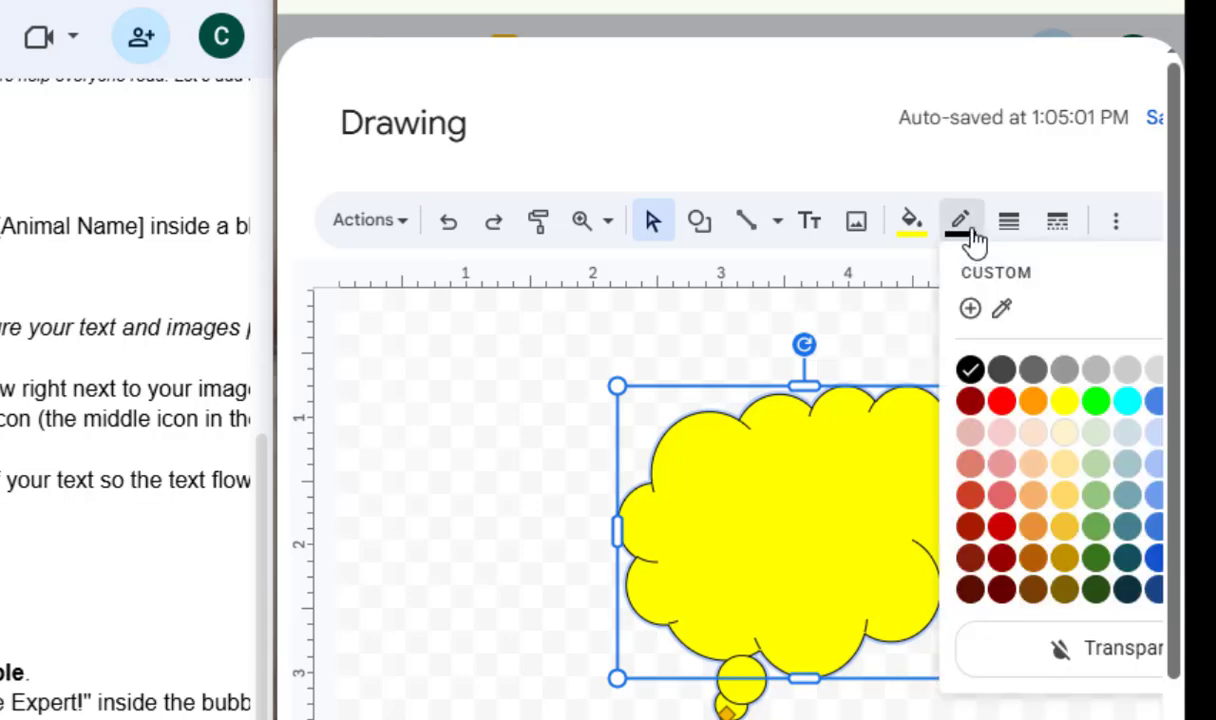
left_click(1008, 228)
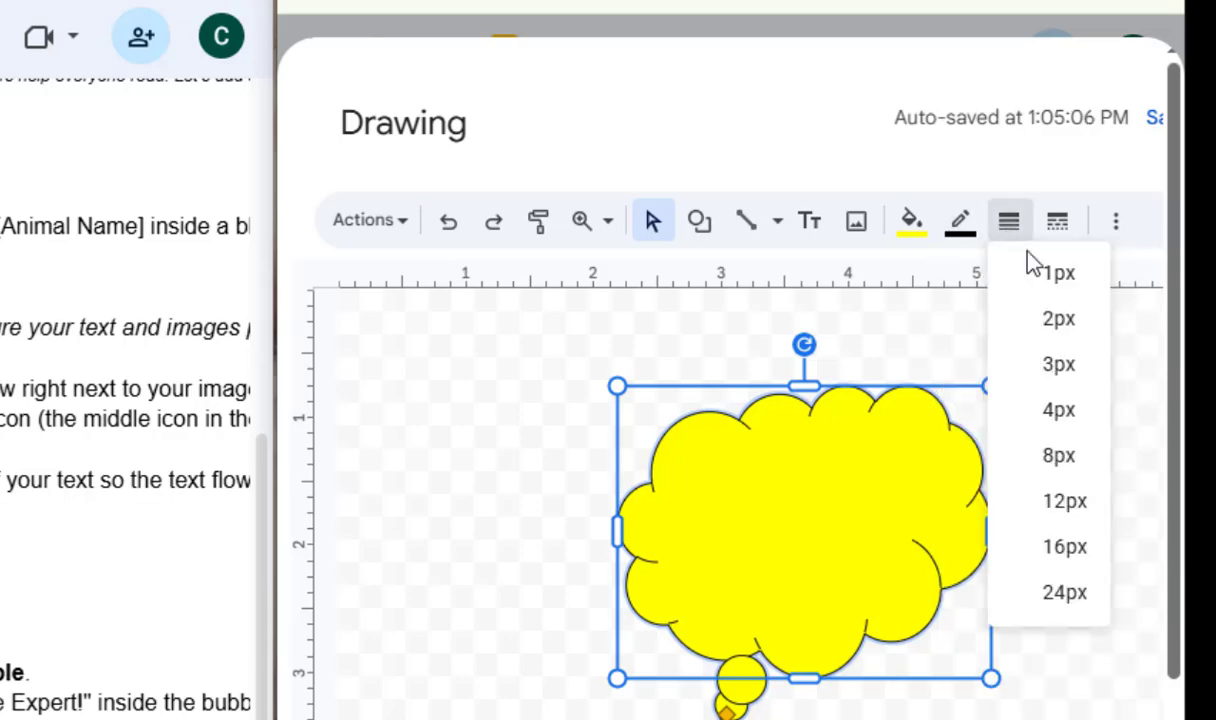
left_click(1060, 411)
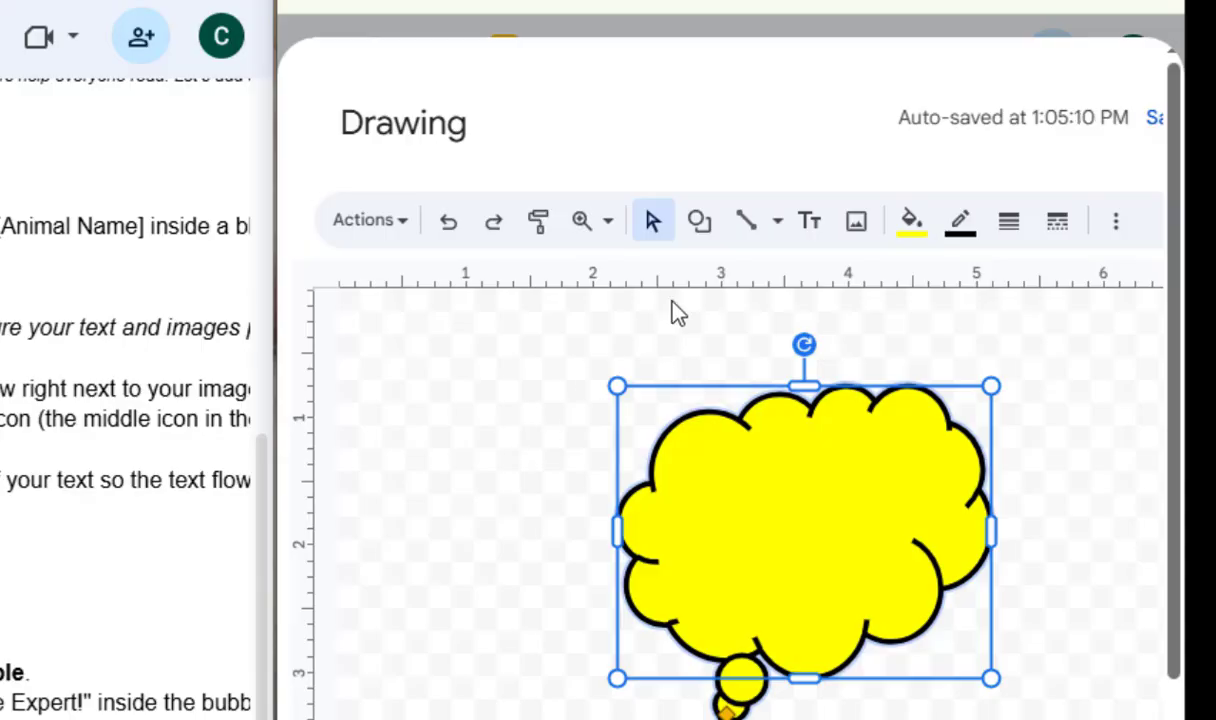
left_click(498, 363)
Add a text box about 1.5 inches wide inside the cloud and write "I'm an Image Expert!" in it.
left_click(811, 226)
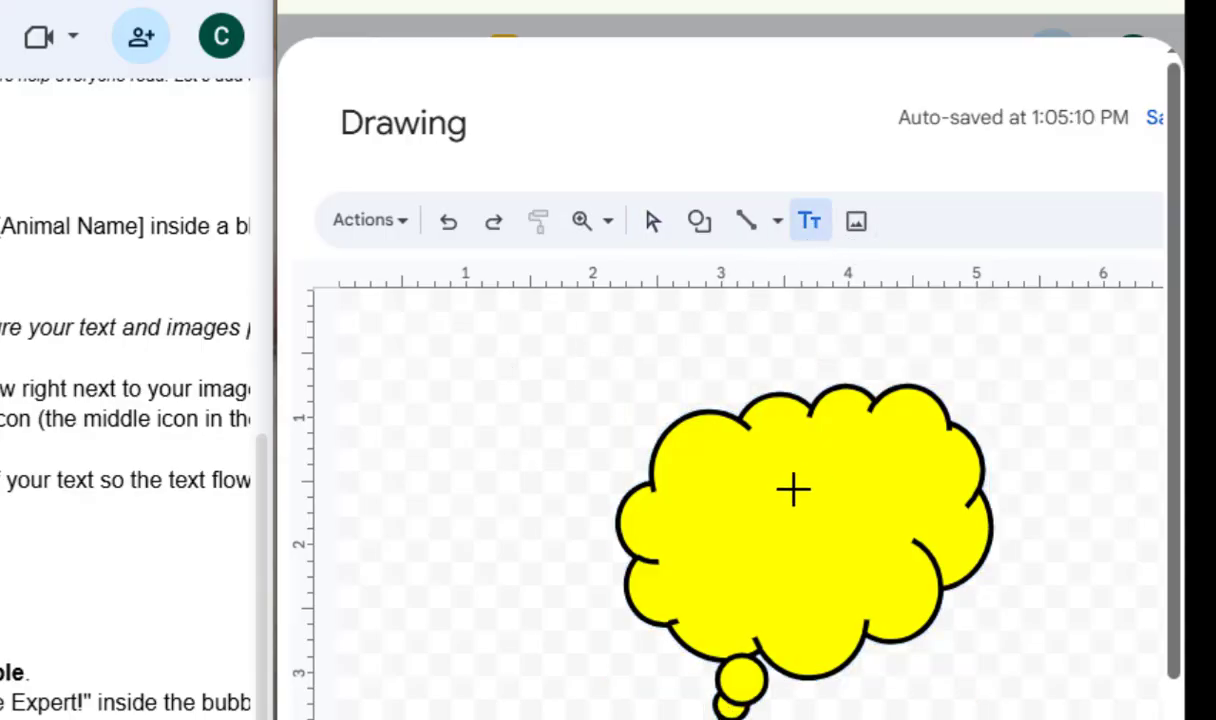
left_click_drag(701, 487, 897, 564)
type("I'")
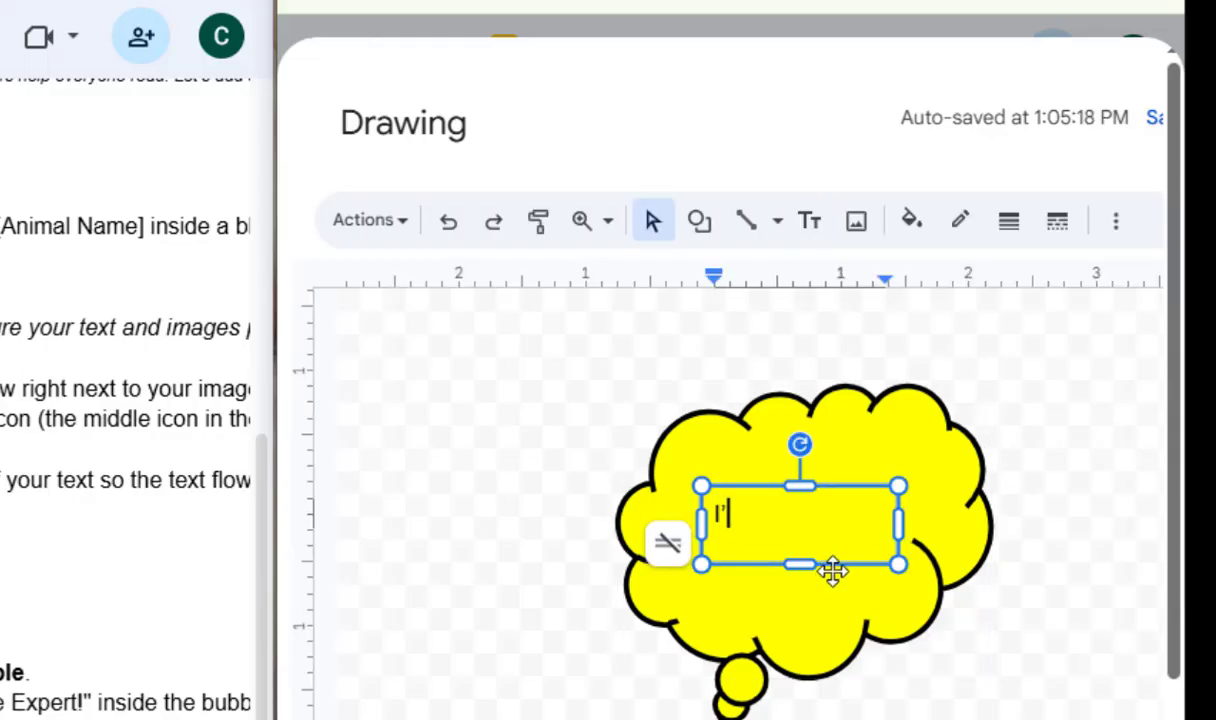
type("m an Image E")
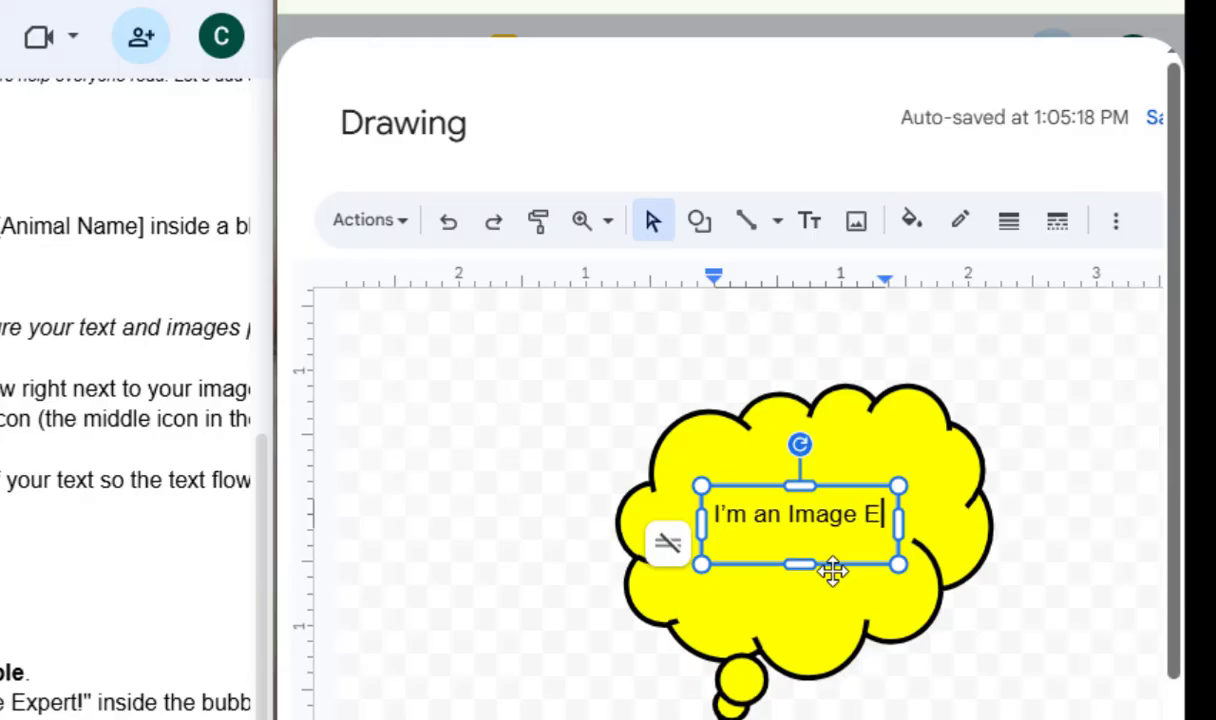
type("xpert!")
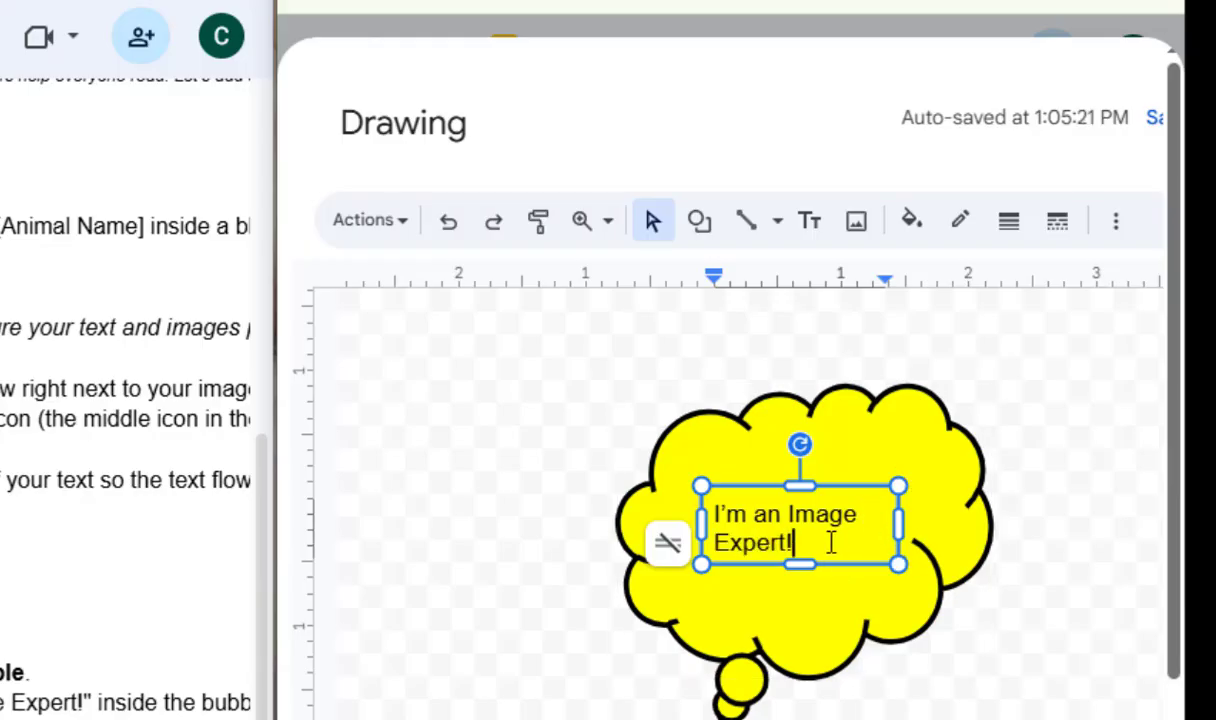
Select the whole callout text and increase its font size to 16.
left_click_drag(831, 543, 706, 520)
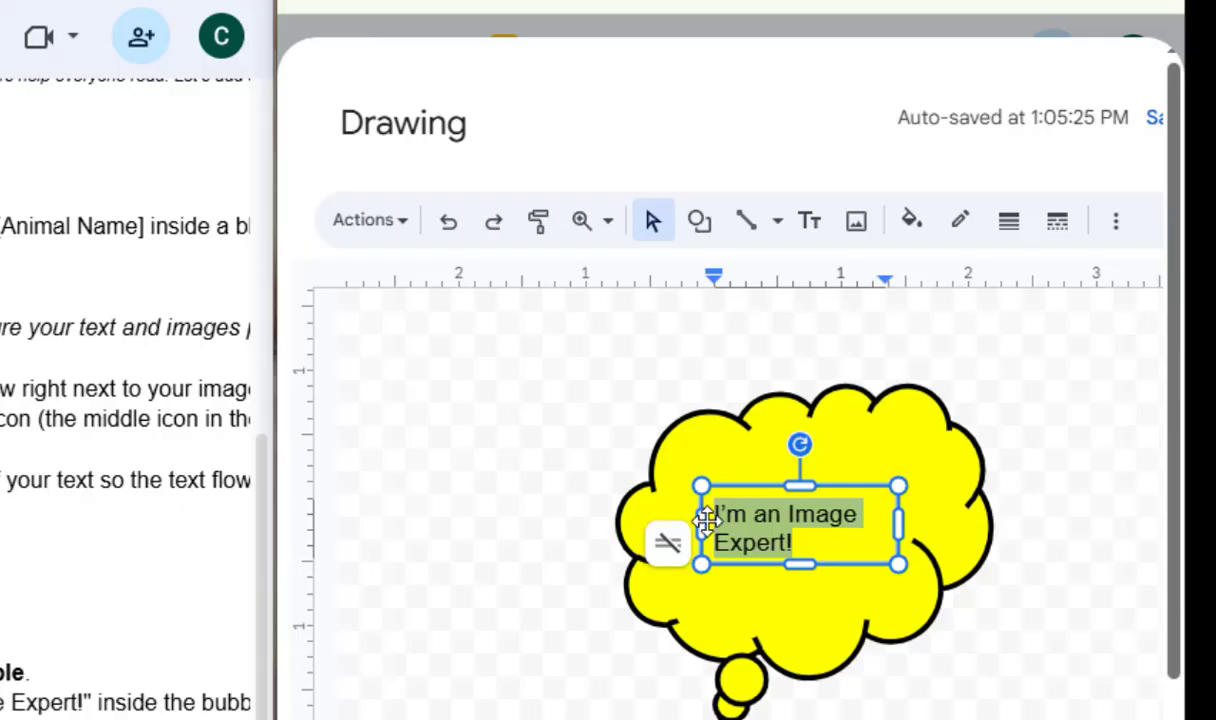
left_click(810, 222)
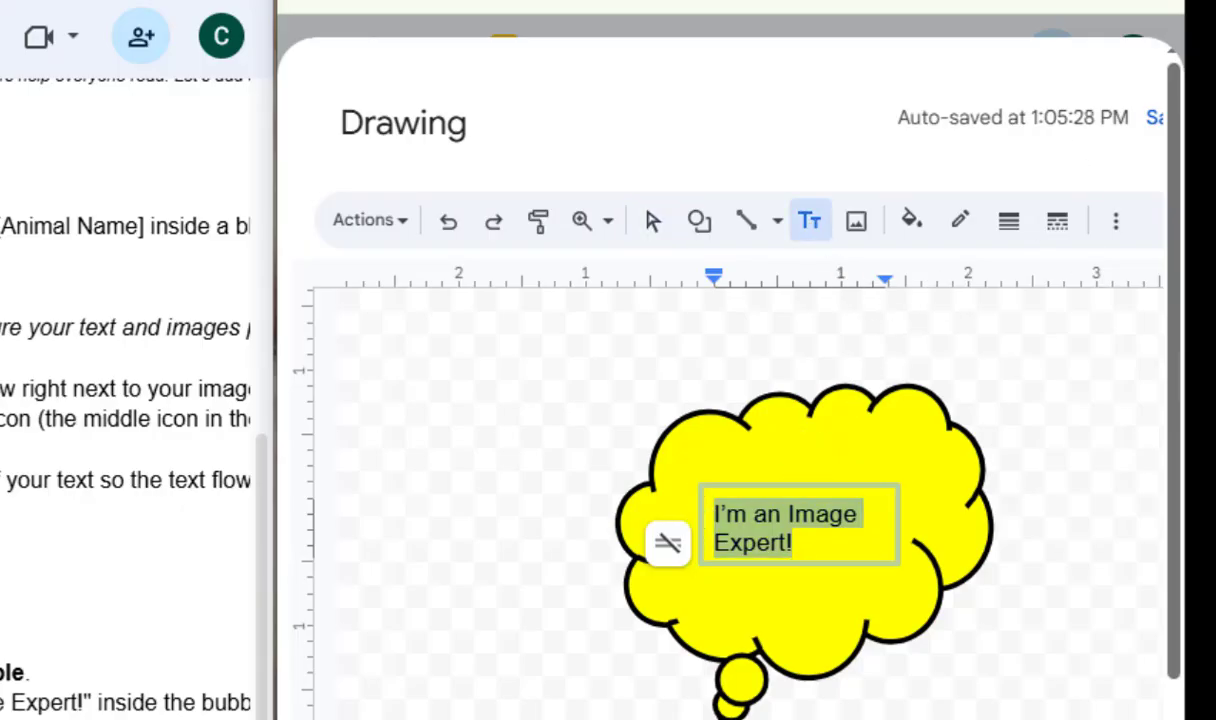
scroll(950, 388, "right", 3)
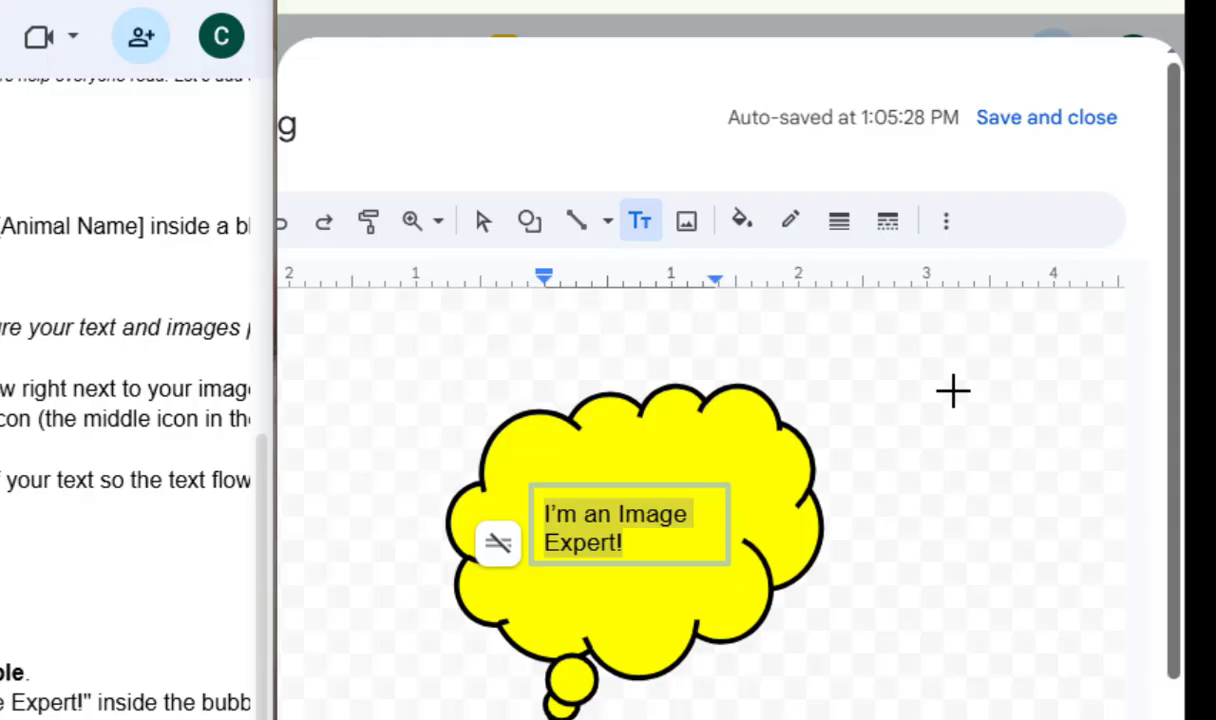
left_click(945, 222)
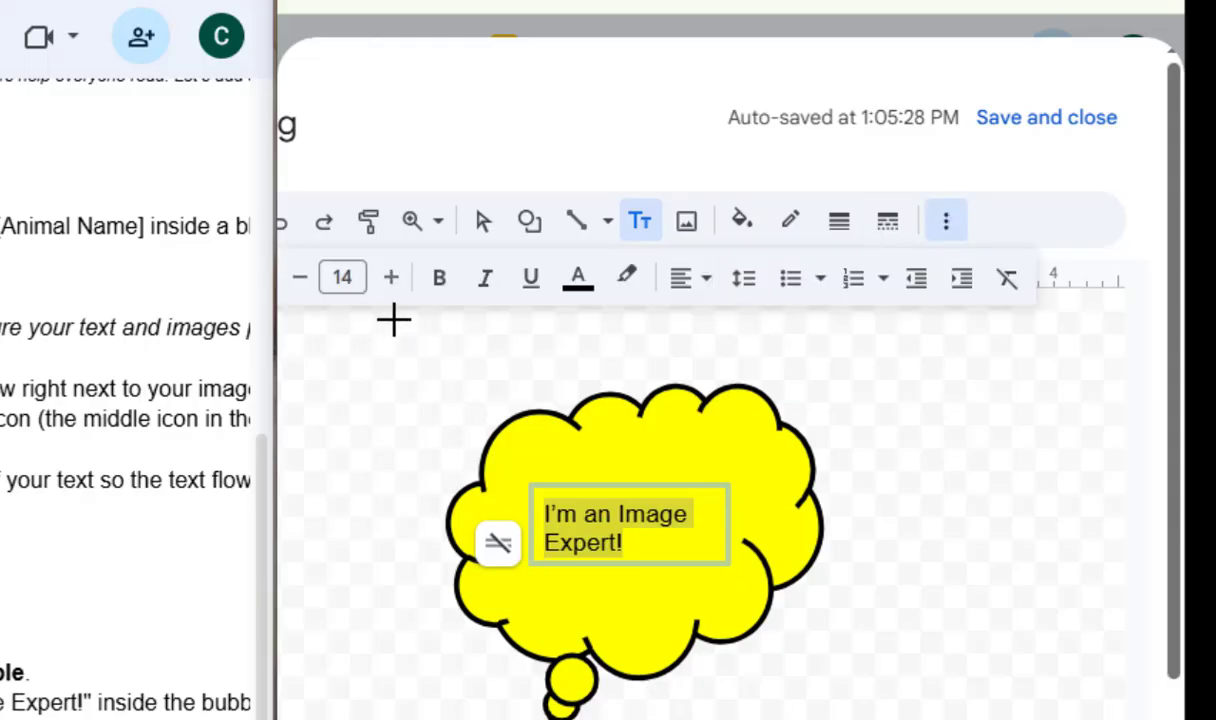
left_click(390, 278)
left_click(390, 278)
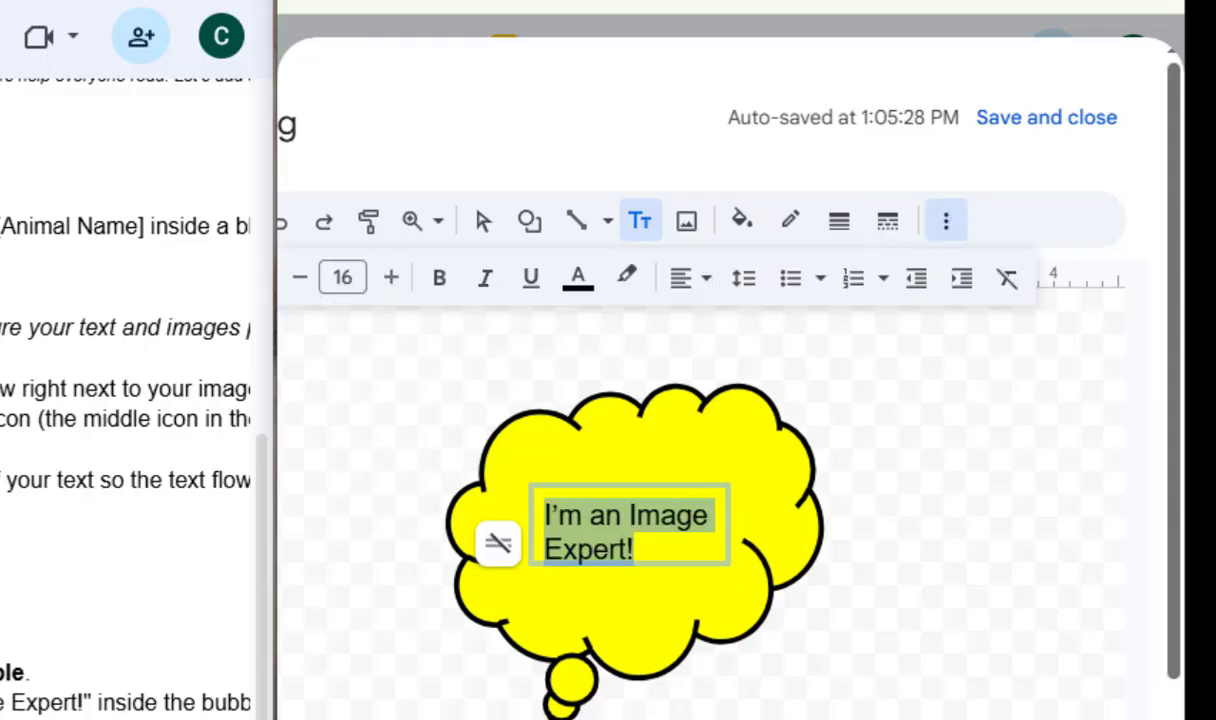
Change the font of the selected callout text to Pacifico.
scroll(720, 450, "left", 3)
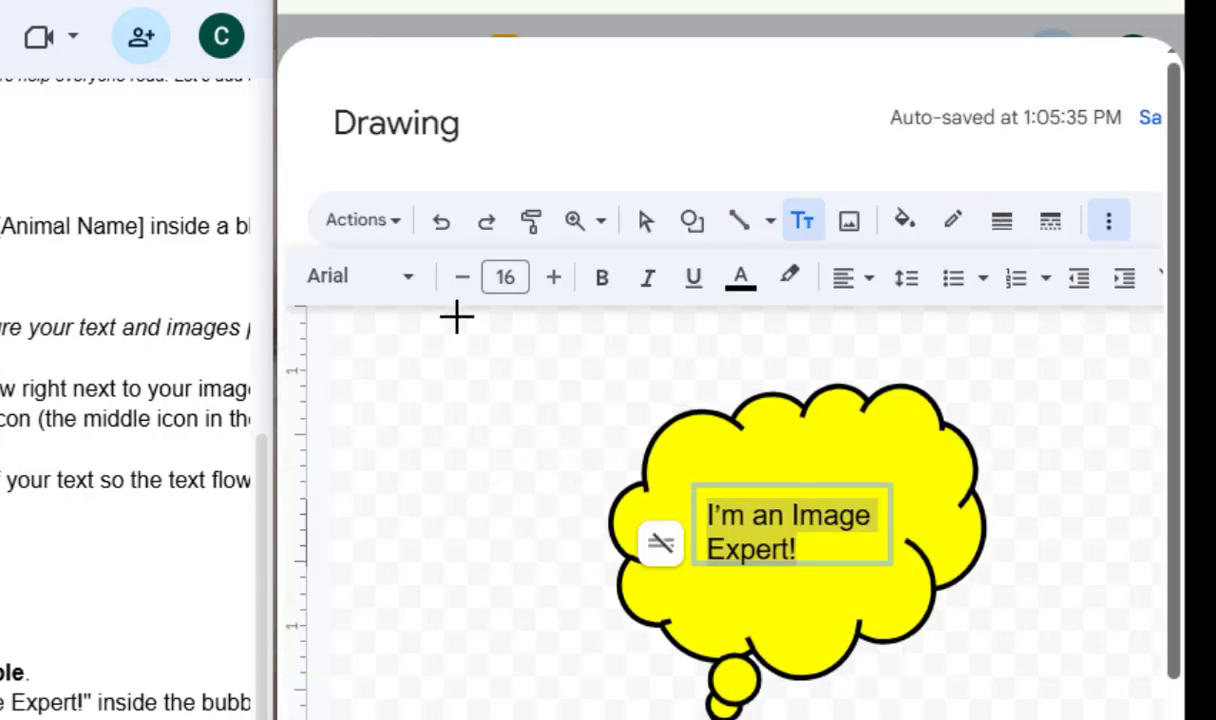
left_click(406, 281)
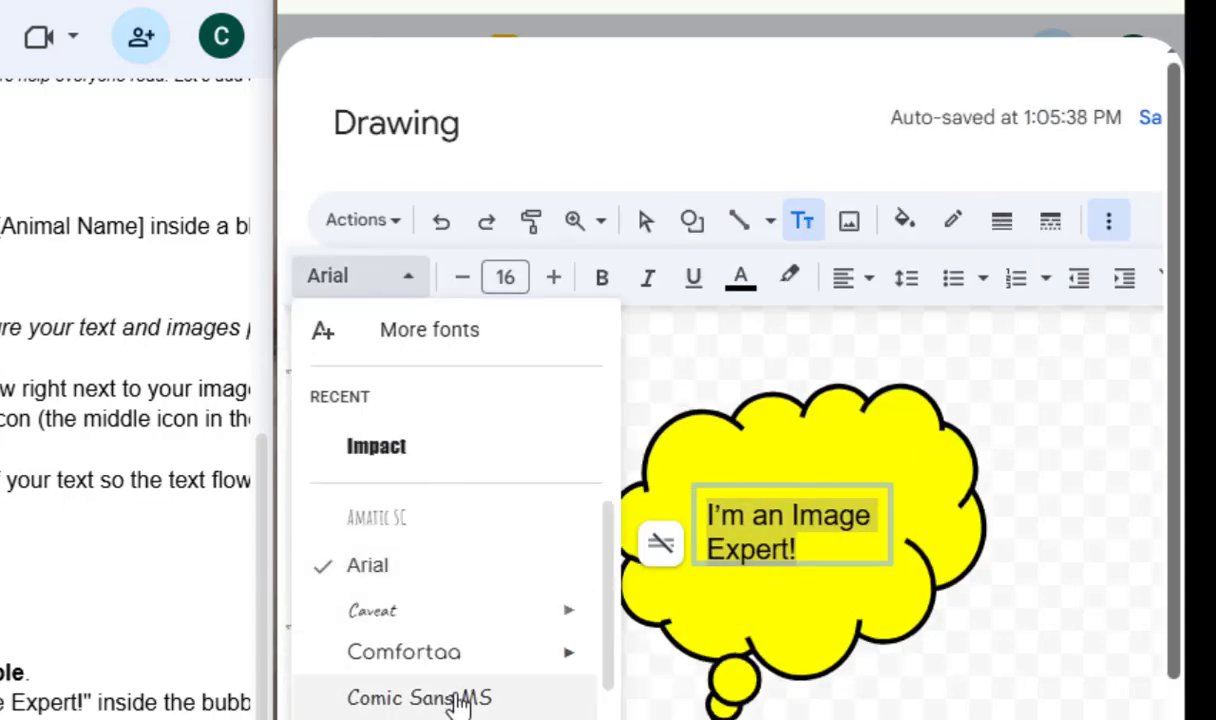
scroll(463, 700, "down", 3)
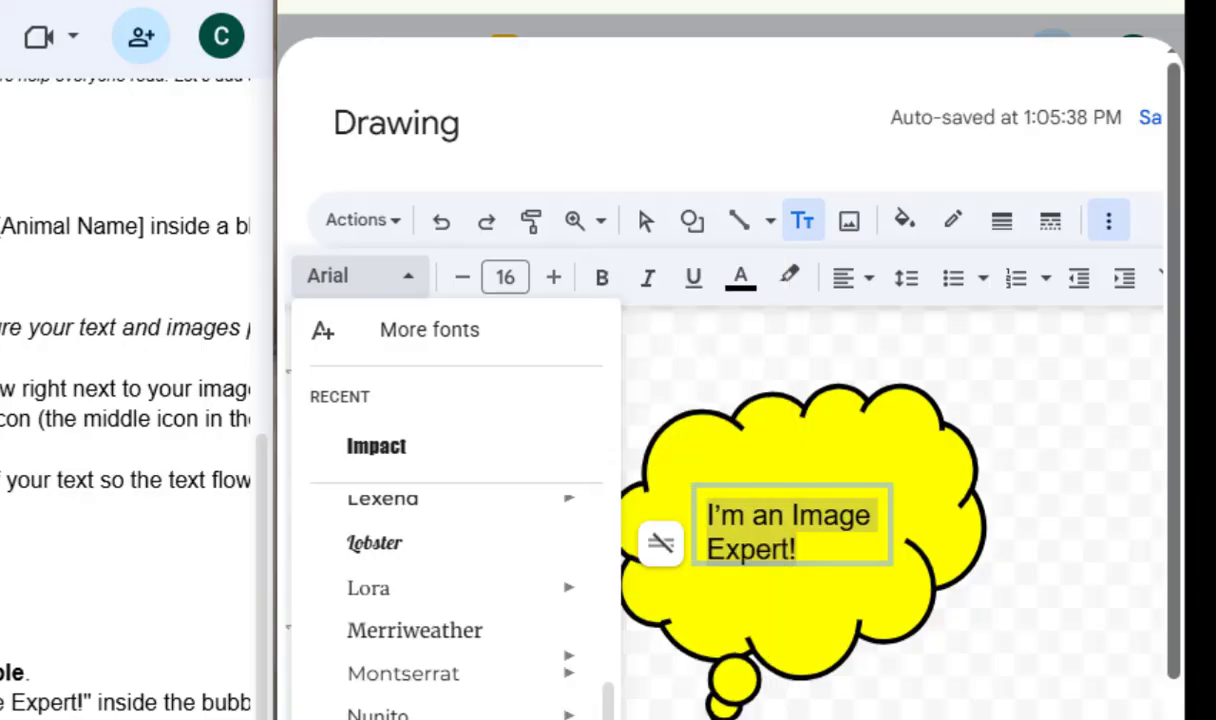
left_click(420, 718)
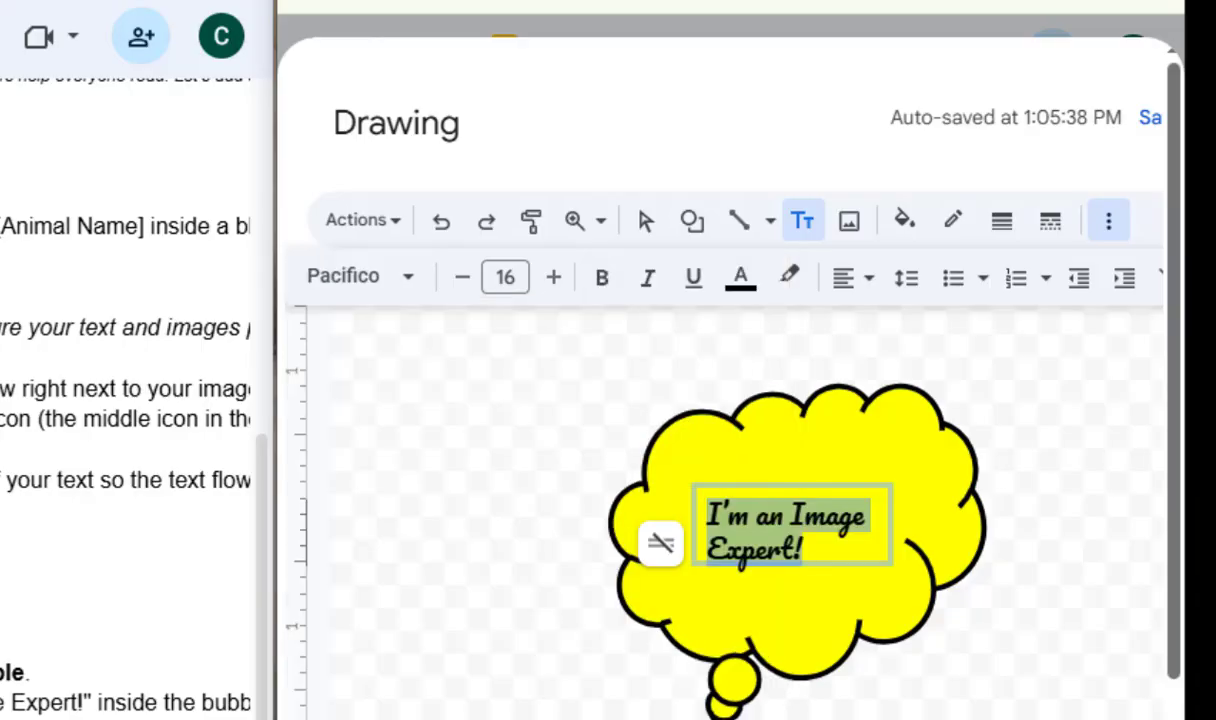
Enlarge the Pacifico callout text to font size 20.
left_click(552, 287)
left_click(552, 287)
left_click(552, 287)
left_click(552, 287)
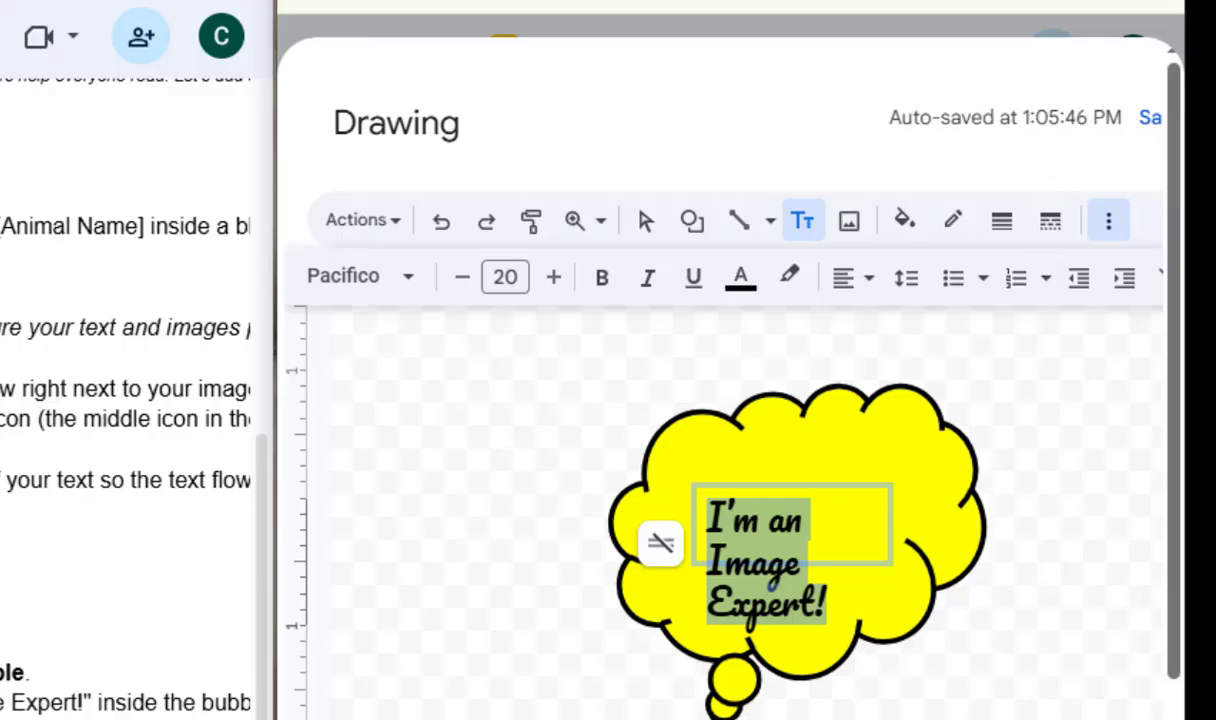
scroll(725, 480, "right", 2)
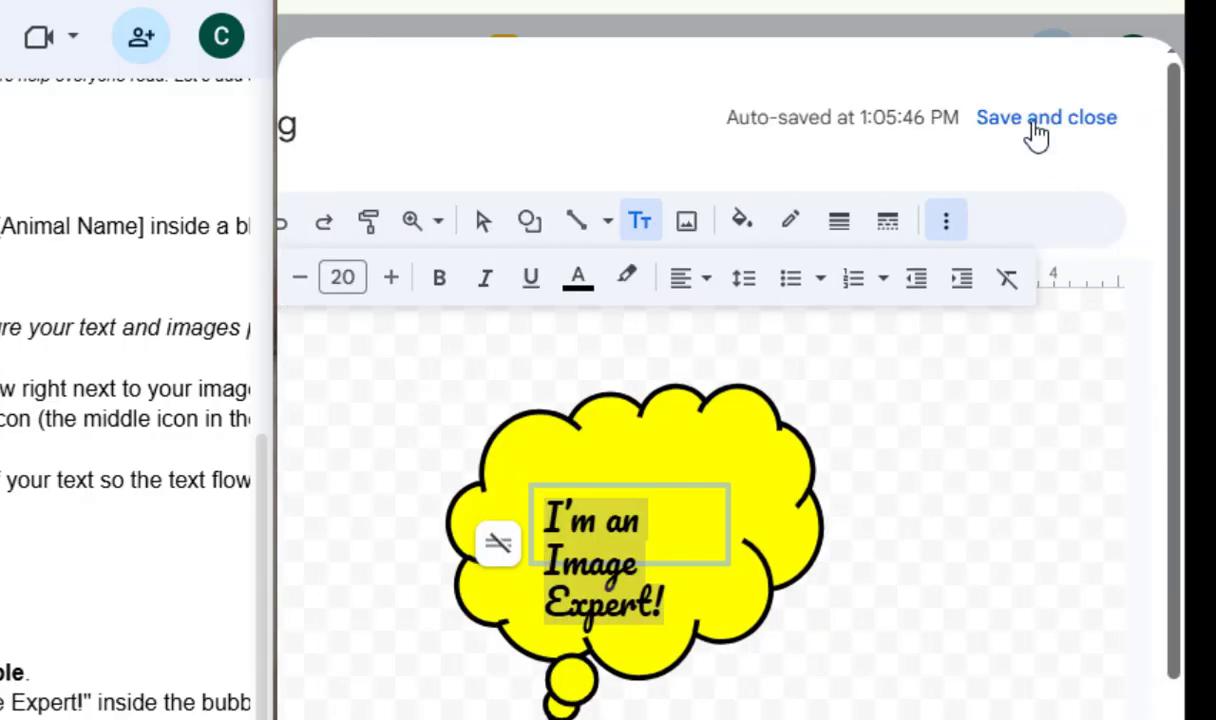